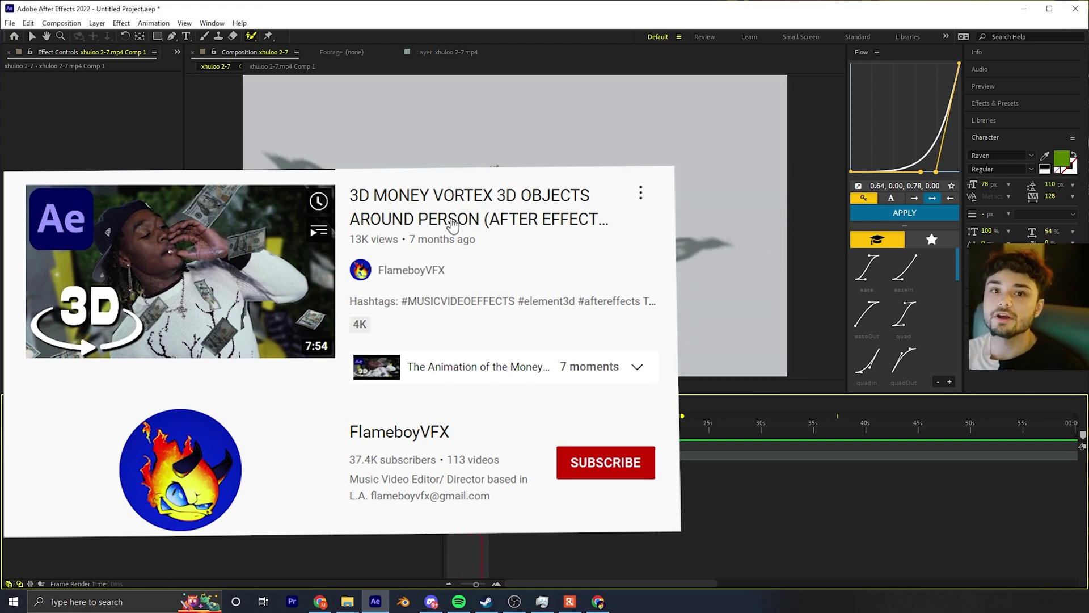
- Open the xhuloo 2-7.mp4 footage layer from xhuloo 2-7.mp4 Comp 1 in its own layer view at 0:01:40:06
{"action": "key", "text": "space"}
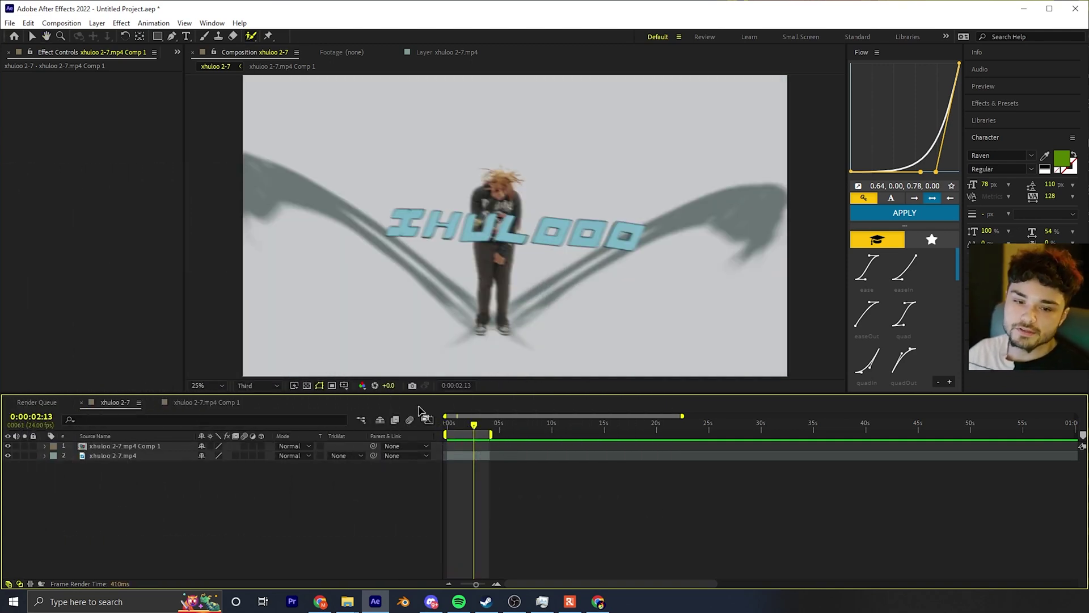
{"action": "left_click", "coordinate": [207, 402]}
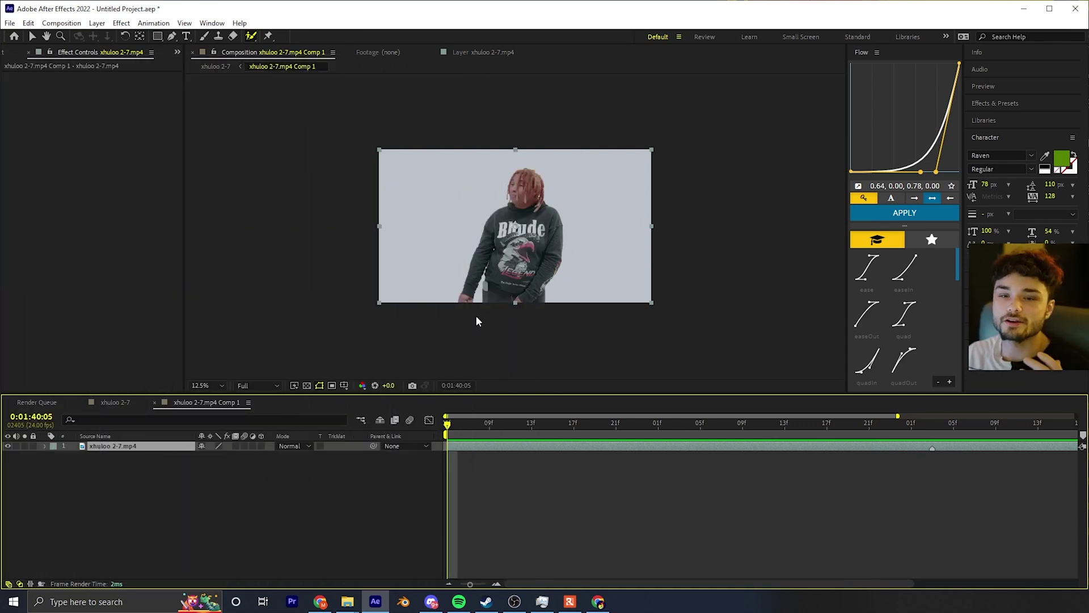
{"action": "key", "text": "Page_Down"}
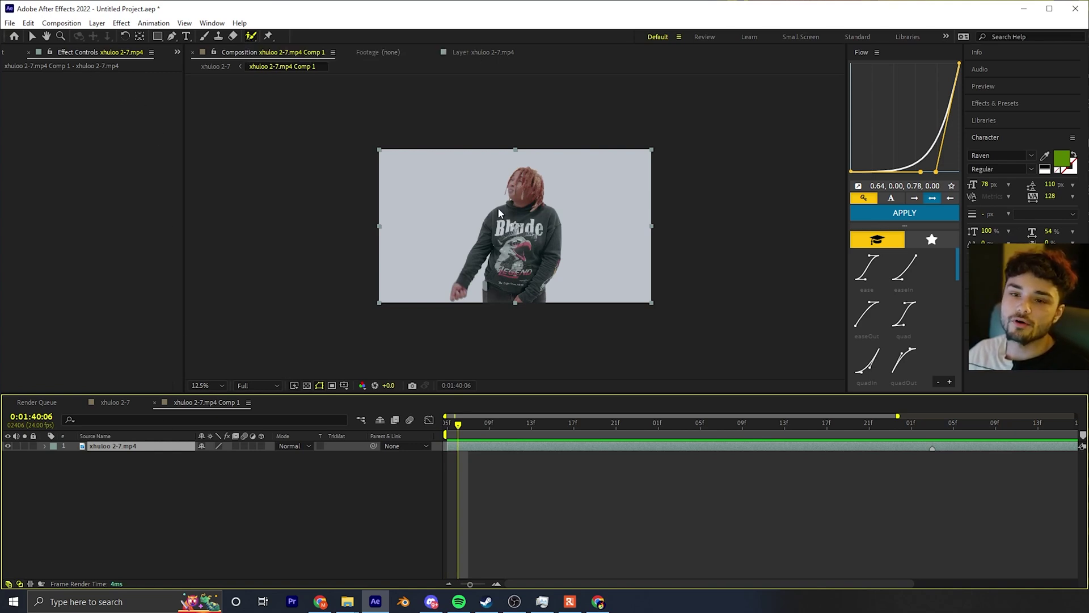
{"action": "double_click", "coordinate": [509, 227]}
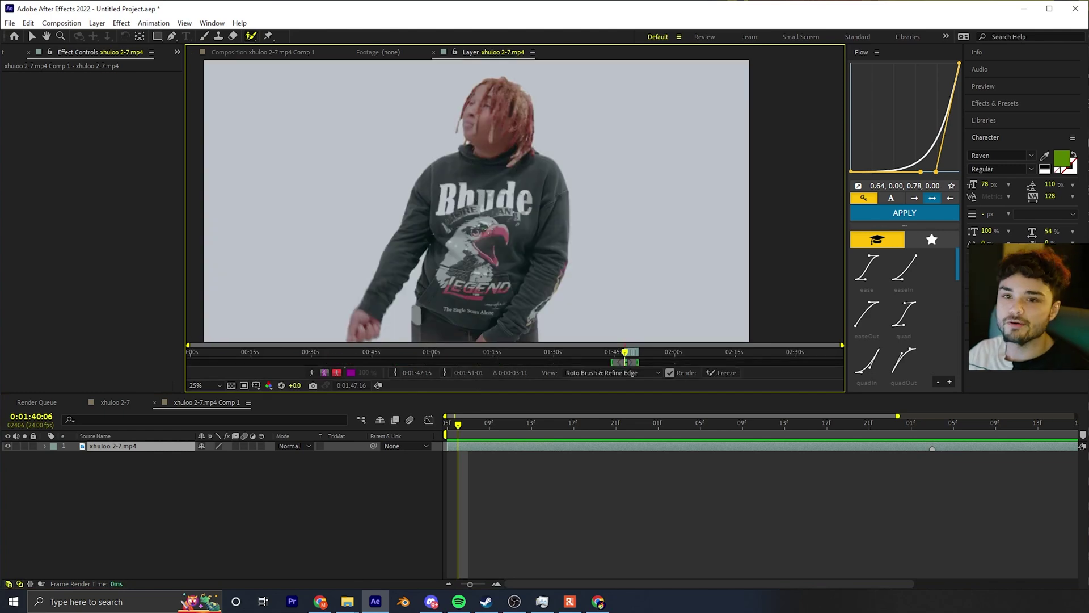
- Isolate the performer with Roto Brush strokes over the head, torso and arm, and freeze the propagated matte
{"action": "mouse_move", "coordinate": [505, 165]}
{"action": "left_mouse_down"}
{"action": "mouse_move", "coordinate": [541, 243]}
{"action": "mouse_move", "coordinate": [526, 296]}
{"action": "mouse_move", "coordinate": [521, 206]}
{"action": "left_mouse_up"}
{"action": "mouse_move", "coordinate": [528, 203]}
{"action": "left_mouse_down"}
{"action": "mouse_move", "coordinate": [505, 287]}
{"action": "mouse_move", "coordinate": [447, 202]}
{"action": "left_mouse_up"}
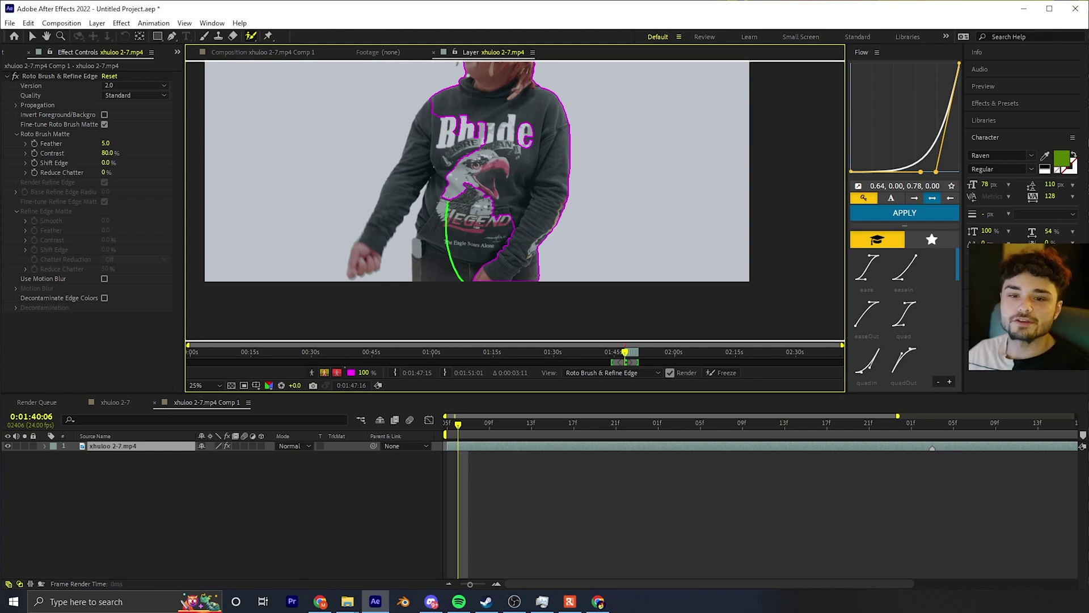
{"action": "left_click_drag", "start_coordinate": [423, 254], "coordinate": [431, 150]}
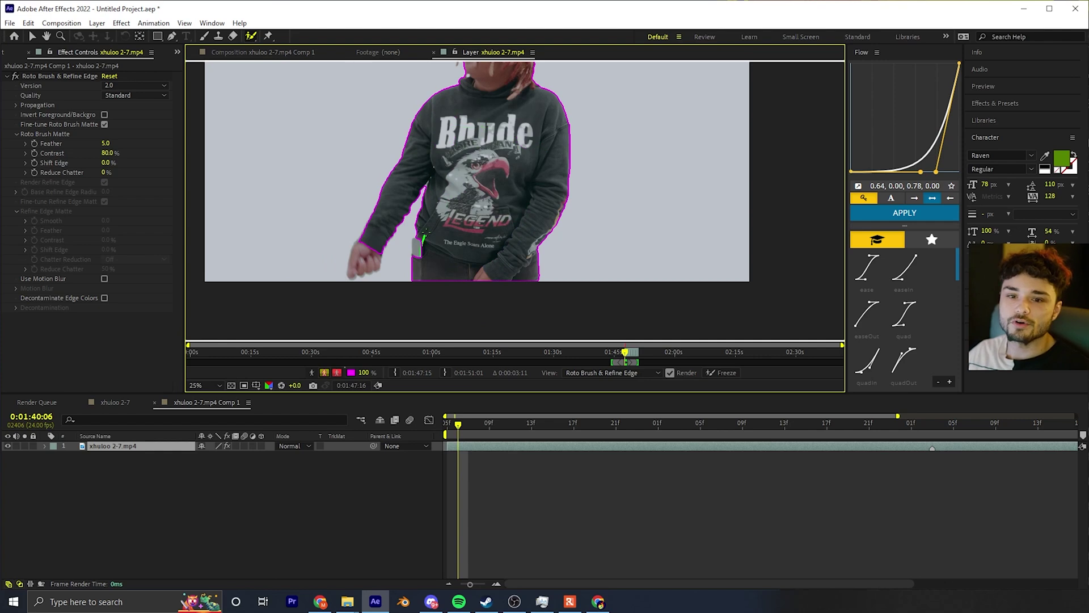
{"action": "key", "text": "comma"}
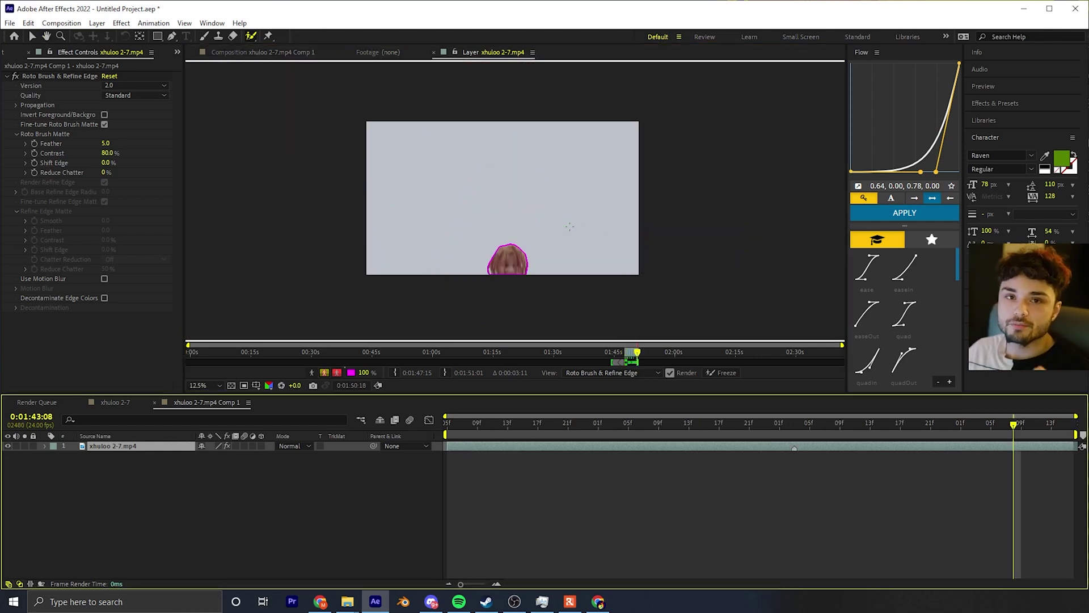
{"action": "left_click", "coordinate": [716, 376]}
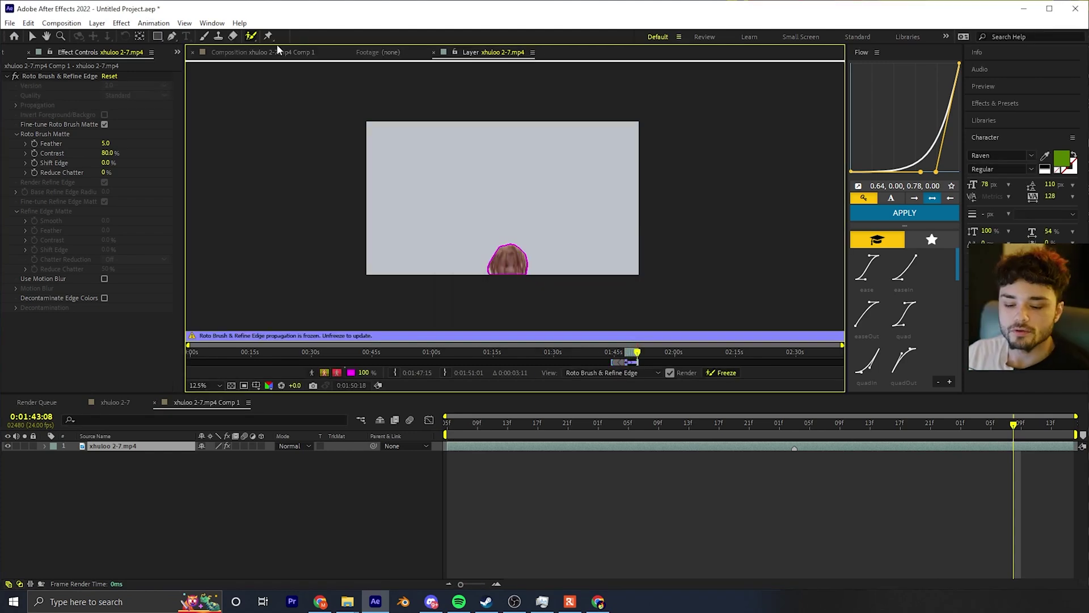
- Play back the rotoscoped performer in xhuloo 2-7.mp4 Comp 1 and collapse the Roto Brush & Refine Edge settings
{"action": "left_click", "coordinate": [277, 53]}
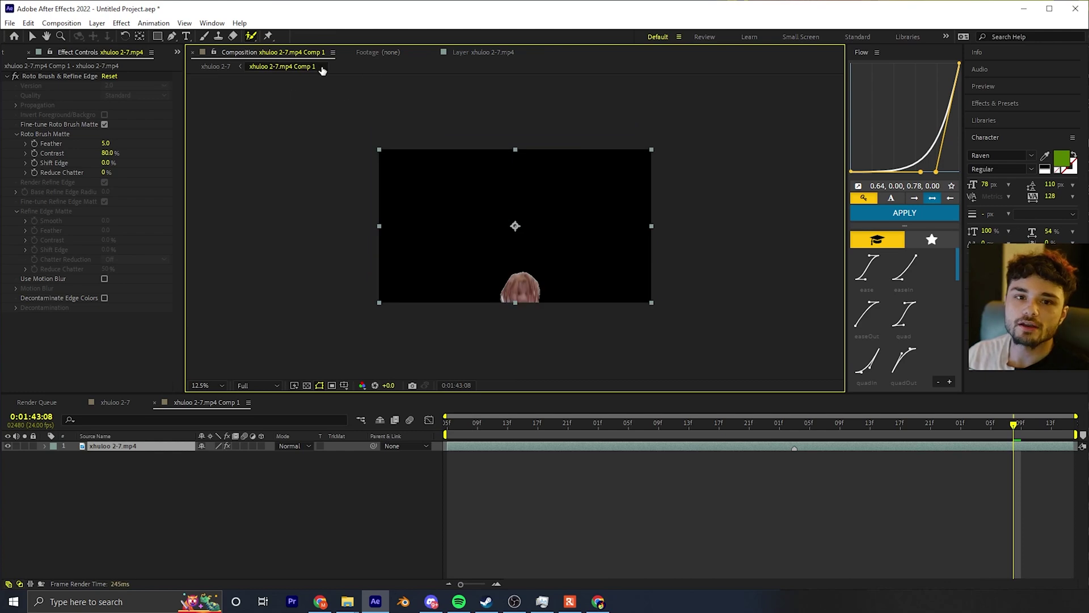
{"action": "left_click", "coordinate": [530, 424]}
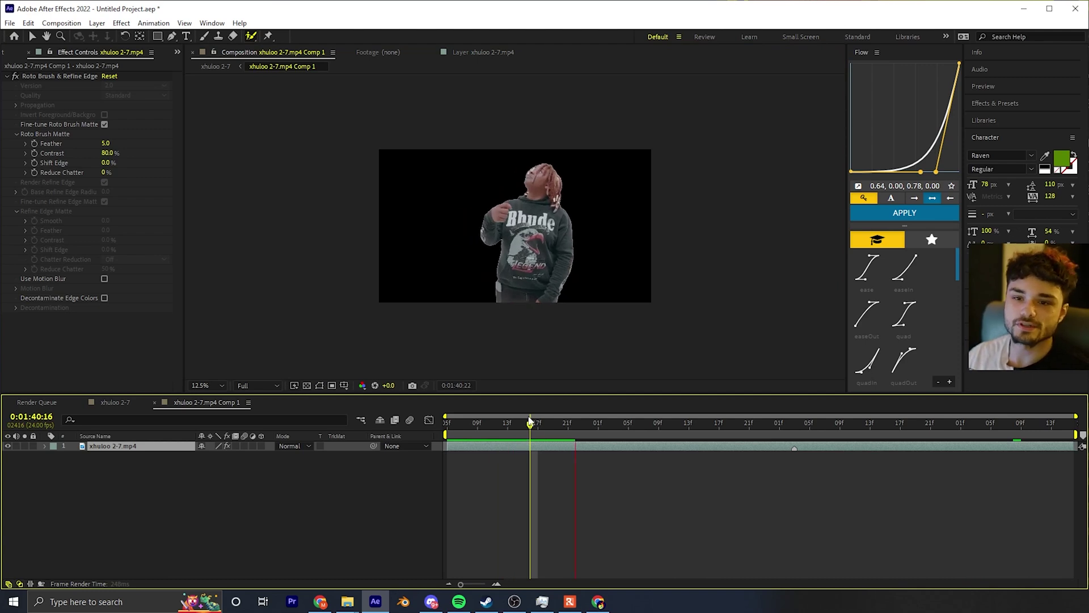
{"action": "key", "text": "space"}
{"action": "left_click", "coordinate": [6, 76]}
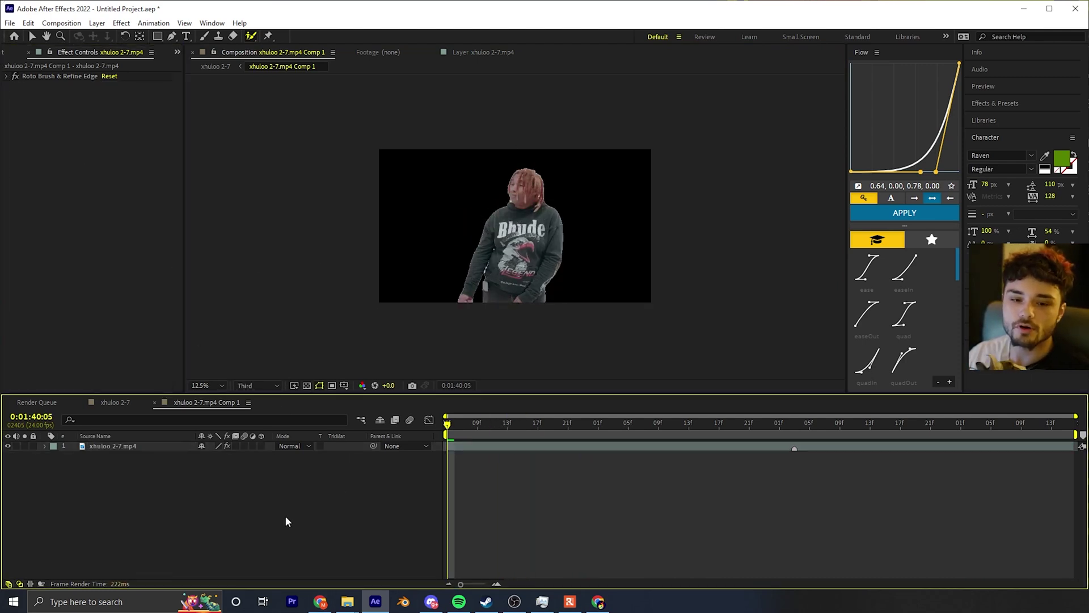
- Create a new 3840 x 2160 px solid layer above the footage with the default settings
{"action": "right_click", "coordinate": [161, 495]}
{"action": "mouse_move", "coordinate": [214, 358]}
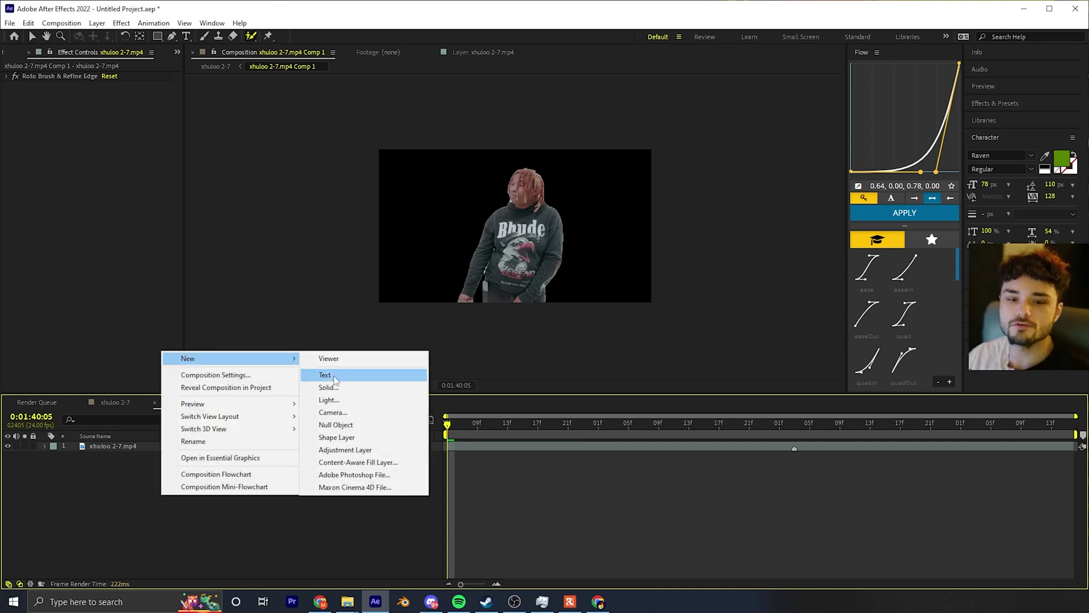
{"action": "left_click", "coordinate": [385, 389]}
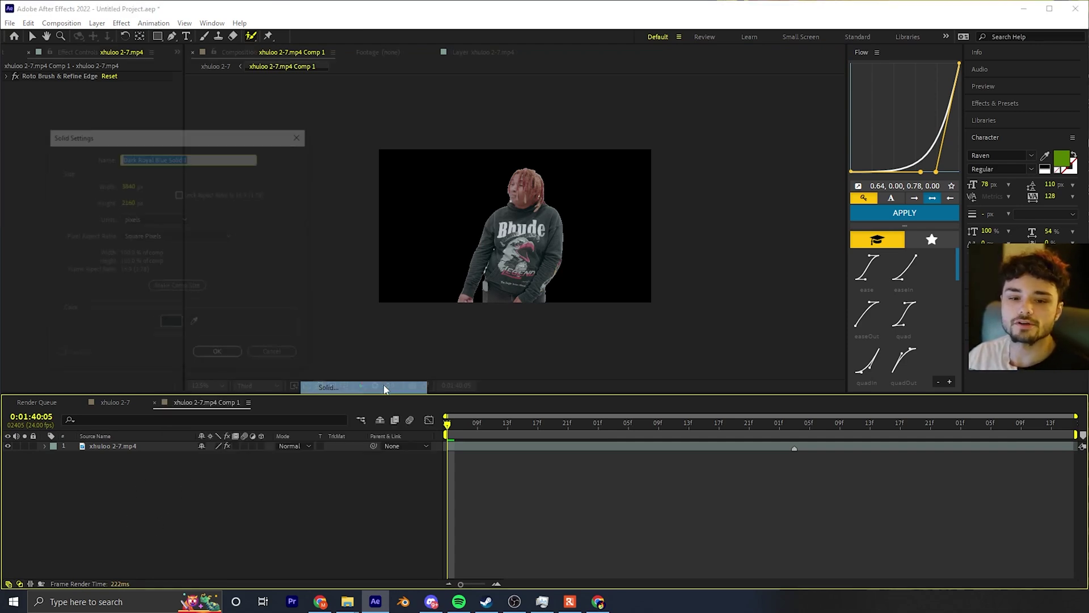
{"action": "left_click", "coordinate": [219, 355]}
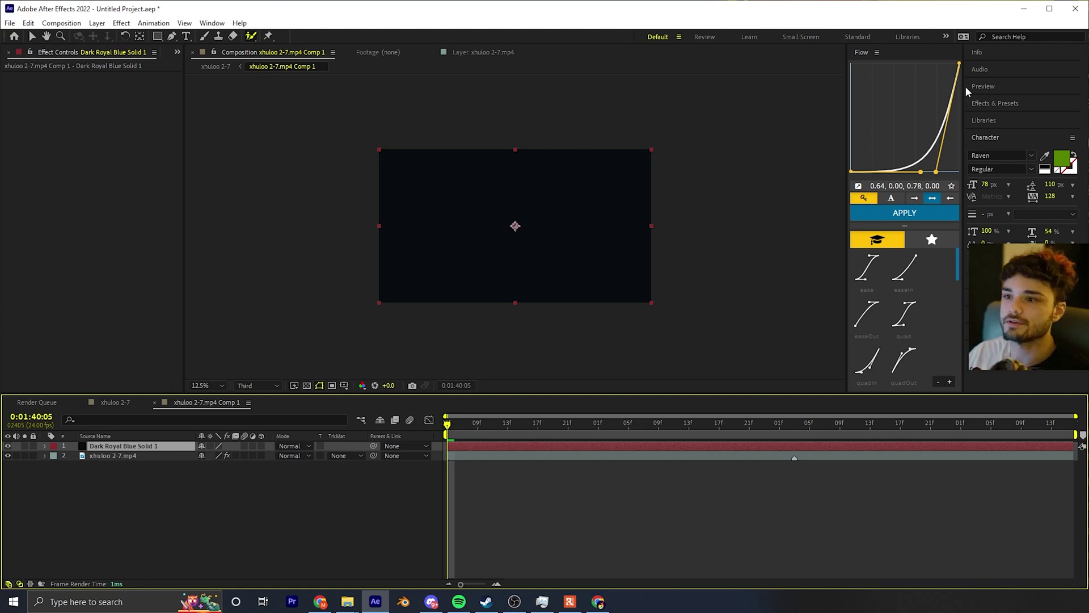
- Find the Video Copilot Element effect and apply it to the new solid layer
{"action": "left_click", "coordinate": [996, 102]}
{"action": "left_click", "coordinate": [1074, 118]}
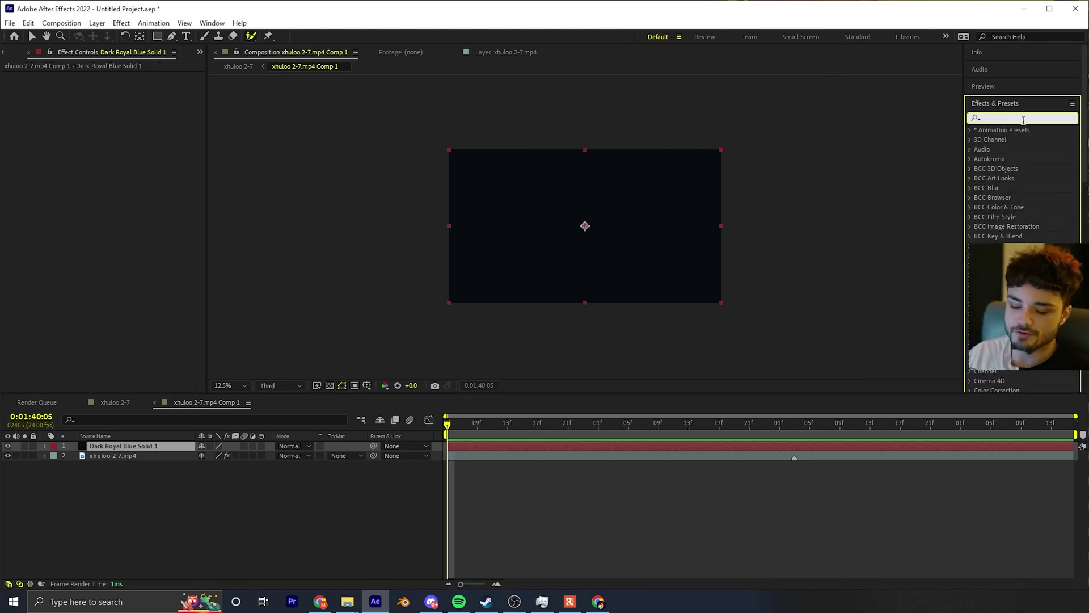
{"action": "type", "text": "elem"}
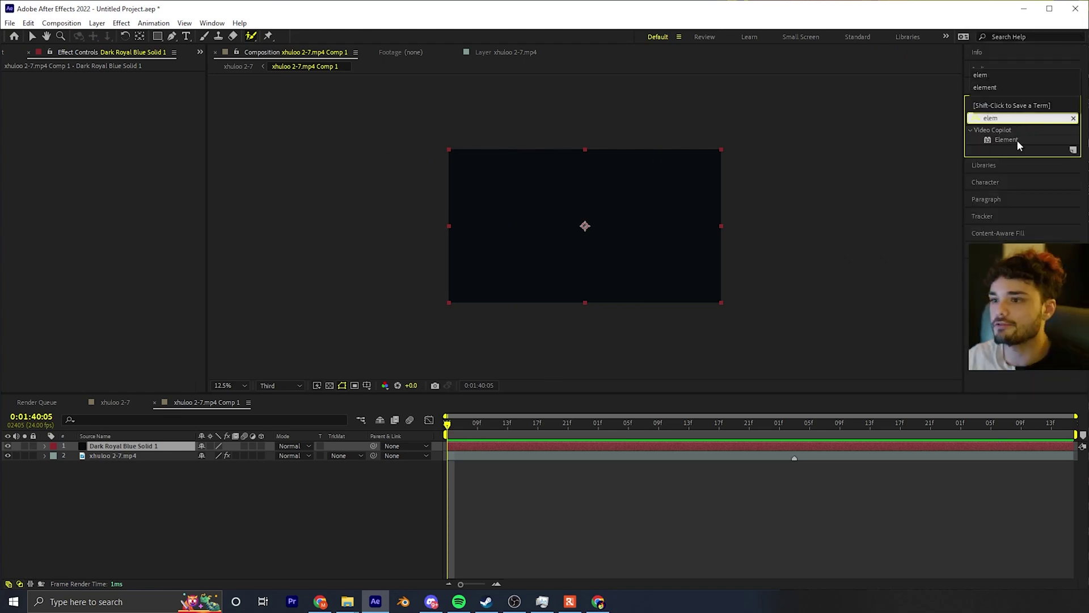
{"action": "left_click", "coordinate": [1015, 141]}
{"action": "left_click_drag", "start_coordinate": [1015, 141], "coordinate": [115, 447]}
{"action": "left_click_drag", "start_coordinate": [115, 447], "coordinate": [116, 448]}
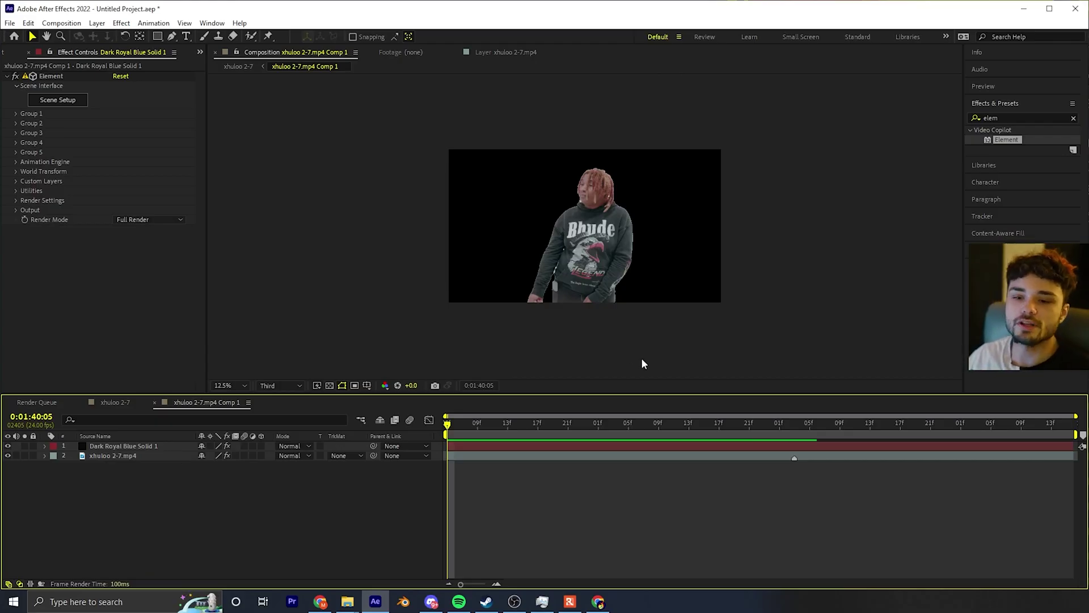
- Add a new text layer reading "xhuloo" to the composition
{"action": "right_click", "coordinate": [183, 501]}
{"action": "mouse_move", "coordinate": [227, 362]}
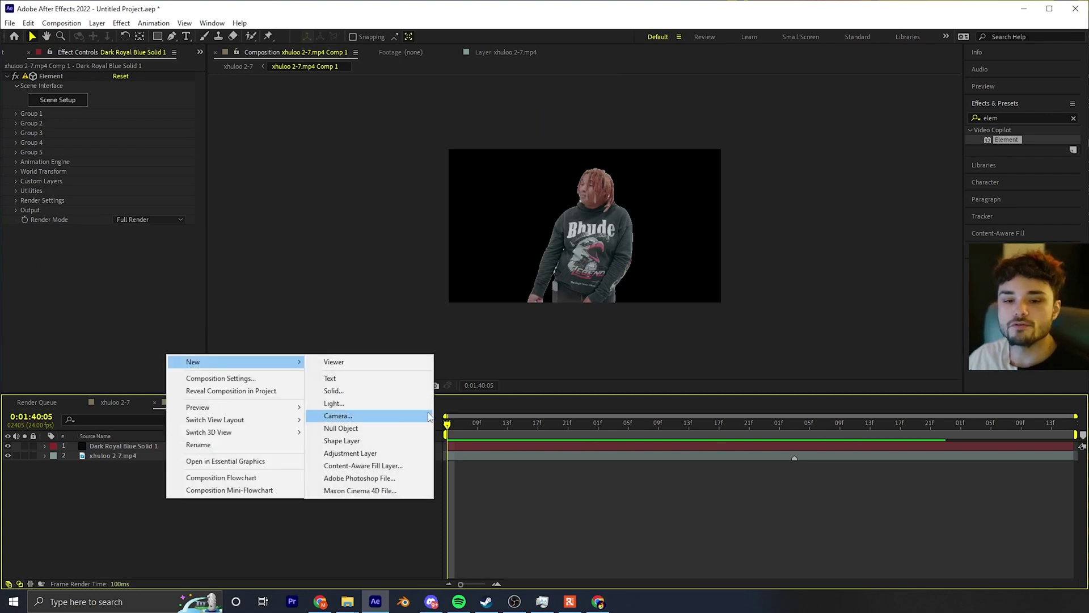
{"action": "left_click", "coordinate": [396, 380]}
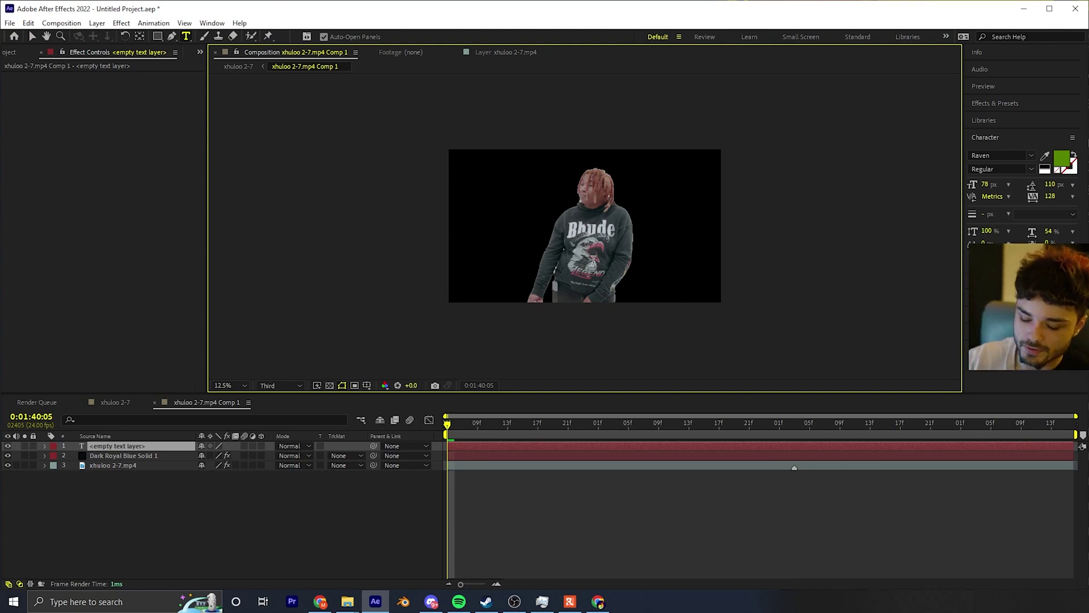
{"action": "type", "text": "xhuloo"}
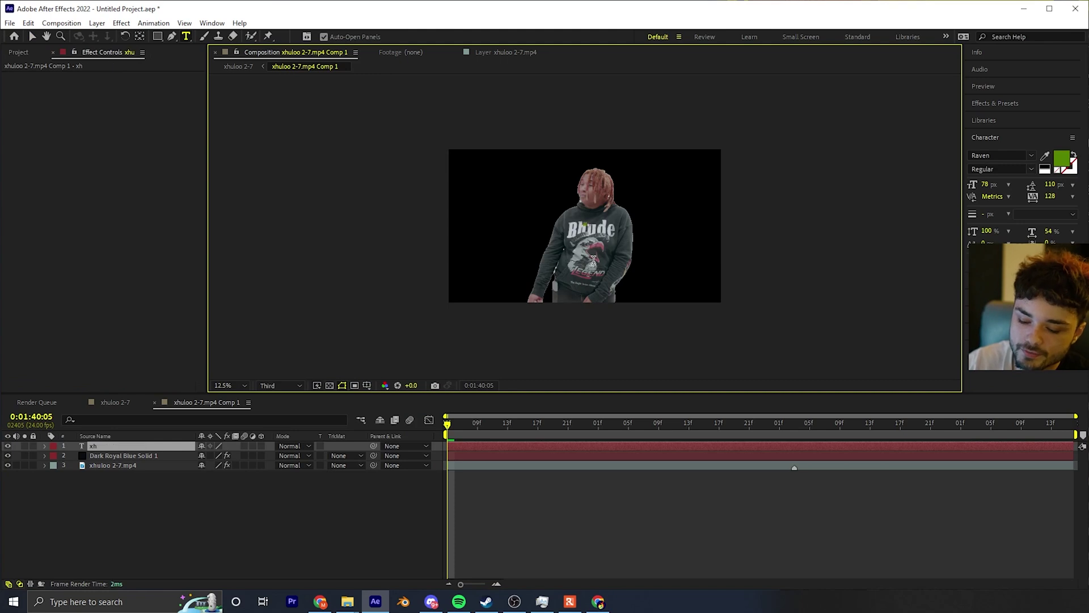
{"action": "key", "text": "ctrl+s"}
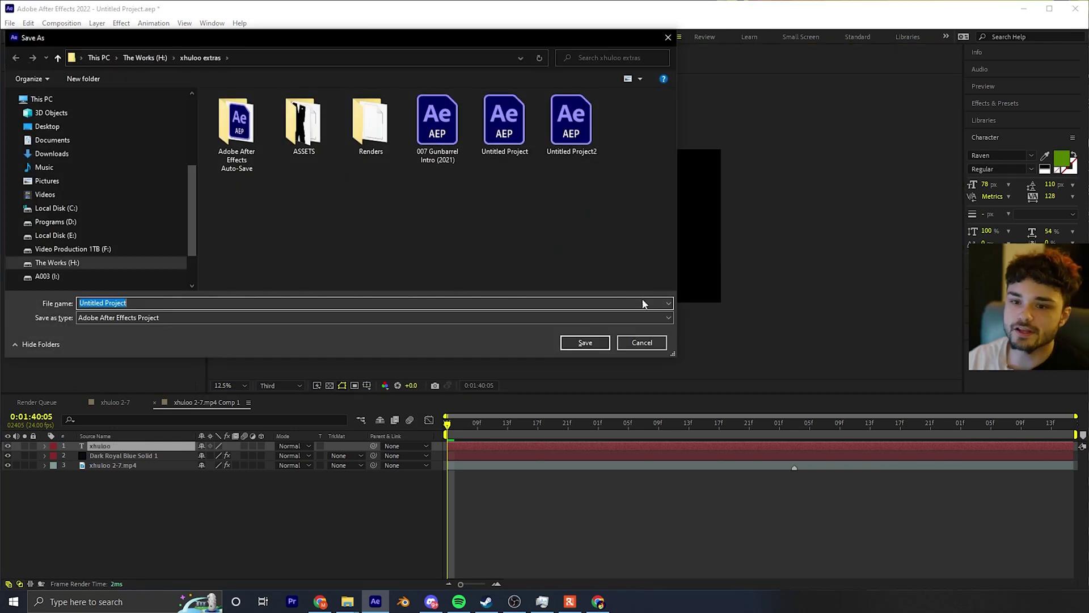
{"action": "left_click", "coordinate": [664, 340]}
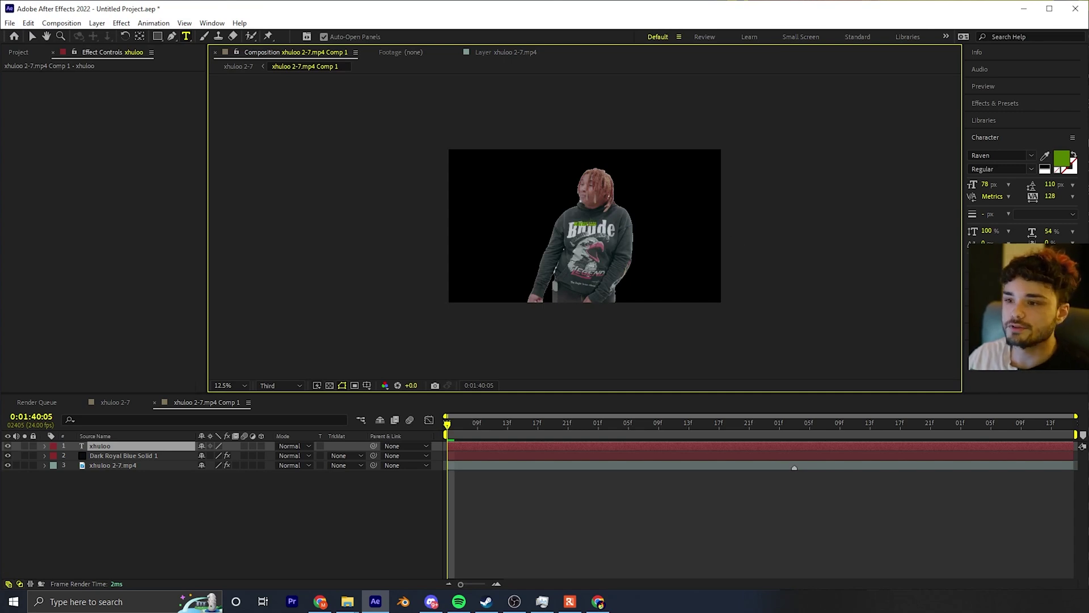
- Restyle the xhuloo text with the Press Start K Regular font at a size of 737 px
{"action": "left_click_drag", "start_coordinate": [984, 185], "coordinate": [1042, 186]}
{"action": "left_click", "coordinate": [593, 222]}
{"action": "key", "text": "ctrl+a"}
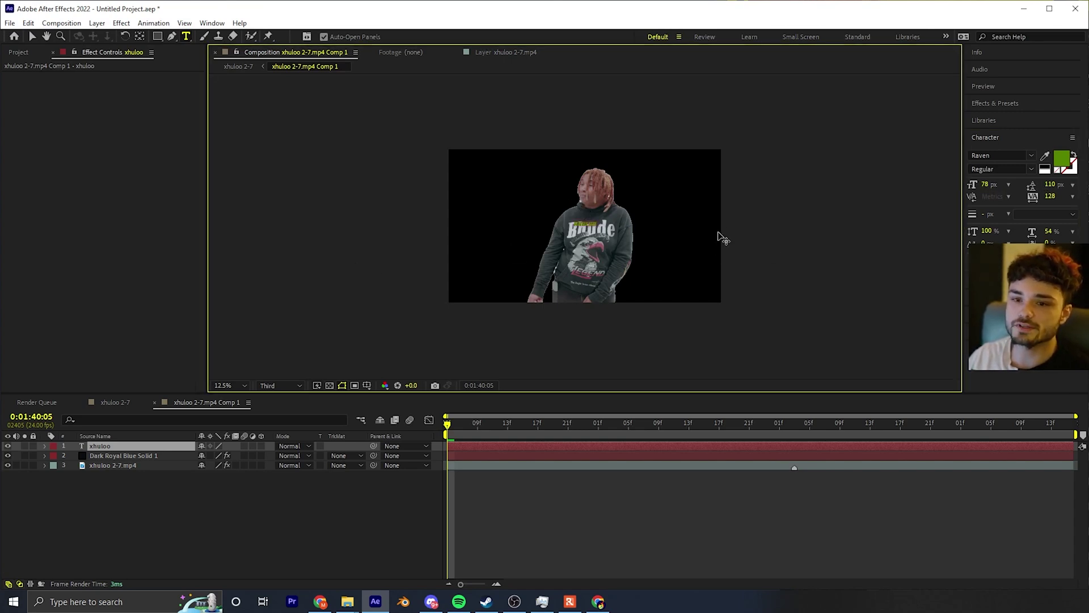
{"action": "left_click_drag", "start_coordinate": [985, 185], "coordinate": [1014, 183]}
{"action": "left_click", "coordinate": [531, 214]}
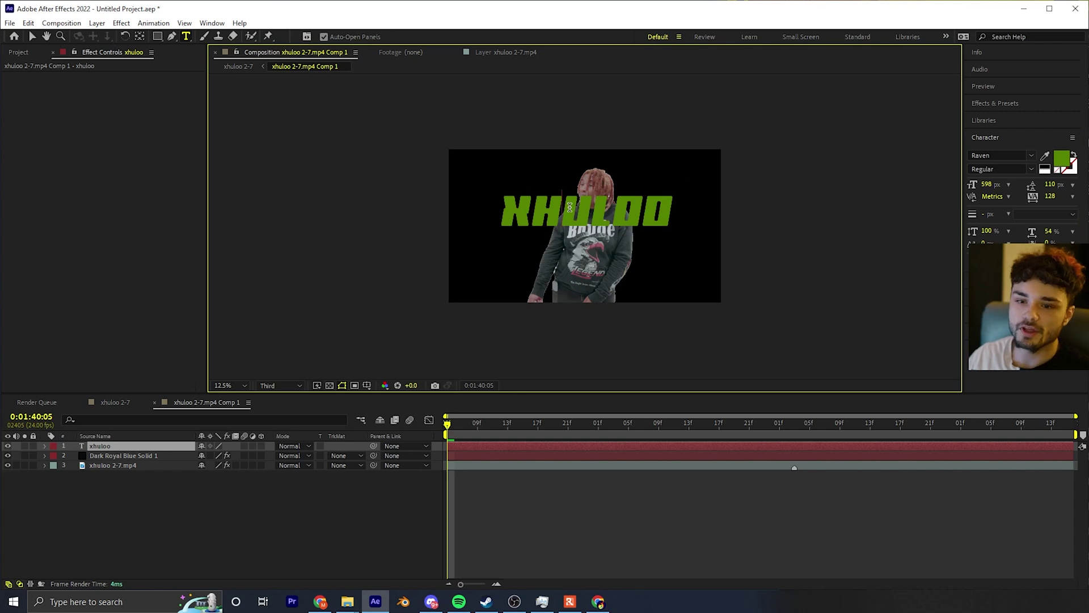
{"action": "left_click", "coordinate": [230, 507]}
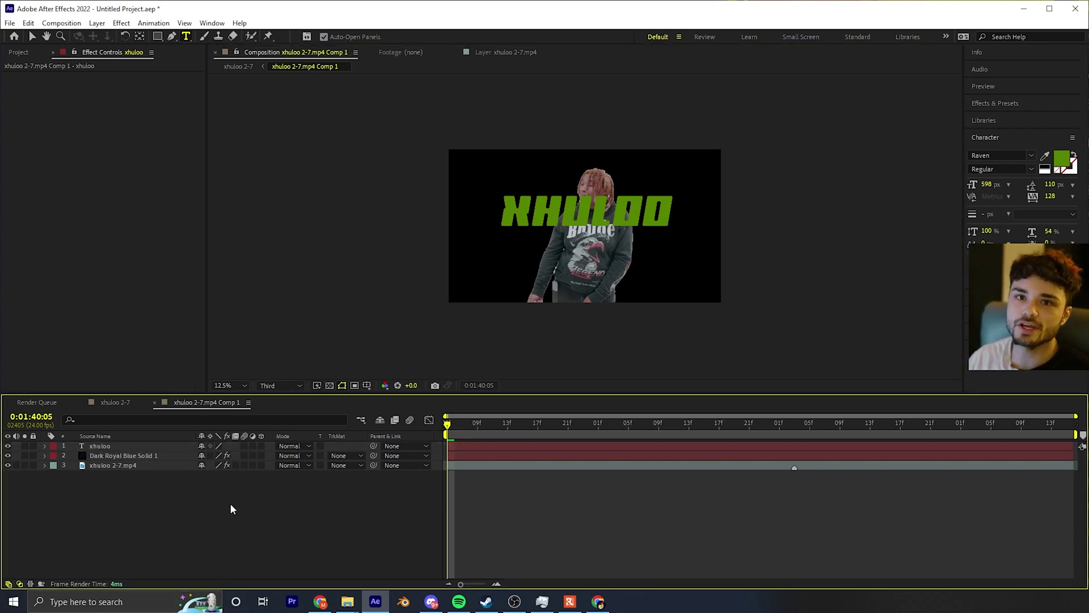
{"action": "left_click_drag", "start_coordinate": [502, 211], "coordinate": [885, 218]}
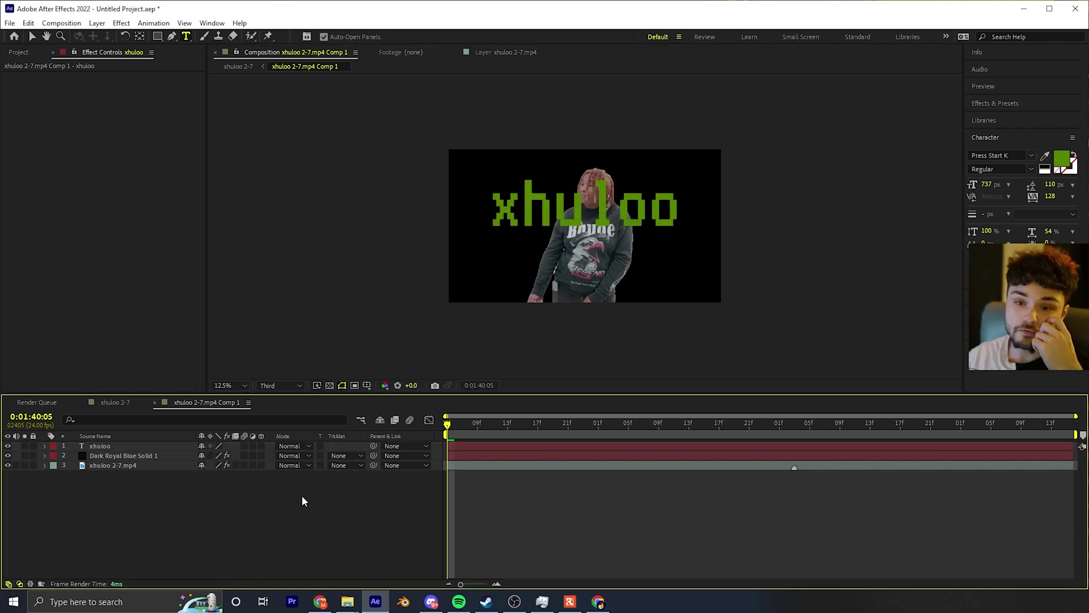
- Move the xhuloo text layer beneath the footage layer and hide it
{"action": "left_click_drag", "start_coordinate": [116, 447], "coordinate": [114, 536]}
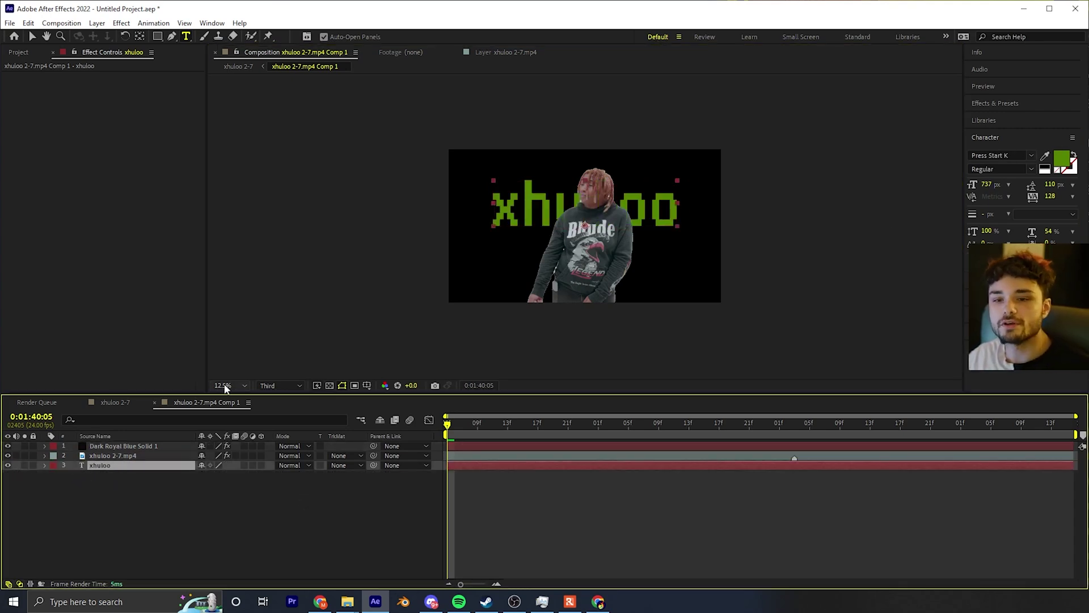
{"action": "left_click", "coordinate": [8, 465]}
{"action": "left_click", "coordinate": [98, 489]}
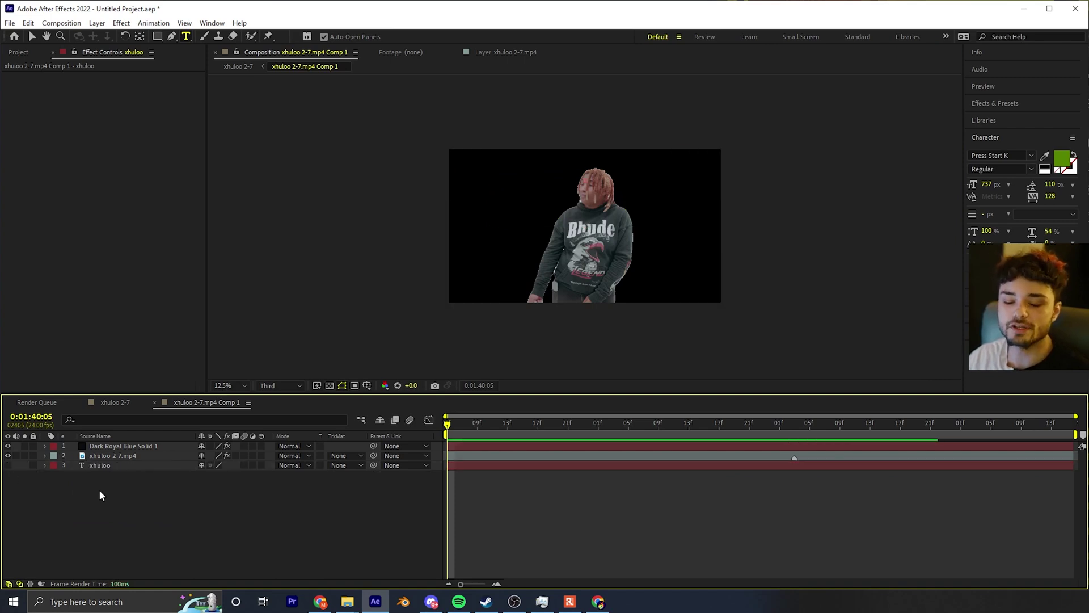
- Rename the solid layer carrying the Element effect as "elemeny"
{"action": "left_click", "coordinate": [124, 445]}
{"action": "right_click", "coordinate": [124, 448]}
{"action": "left_click", "coordinate": [148, 423]}
{"action": "type", "text": "elemeny"}
{"action": "key", "text": "Return"}
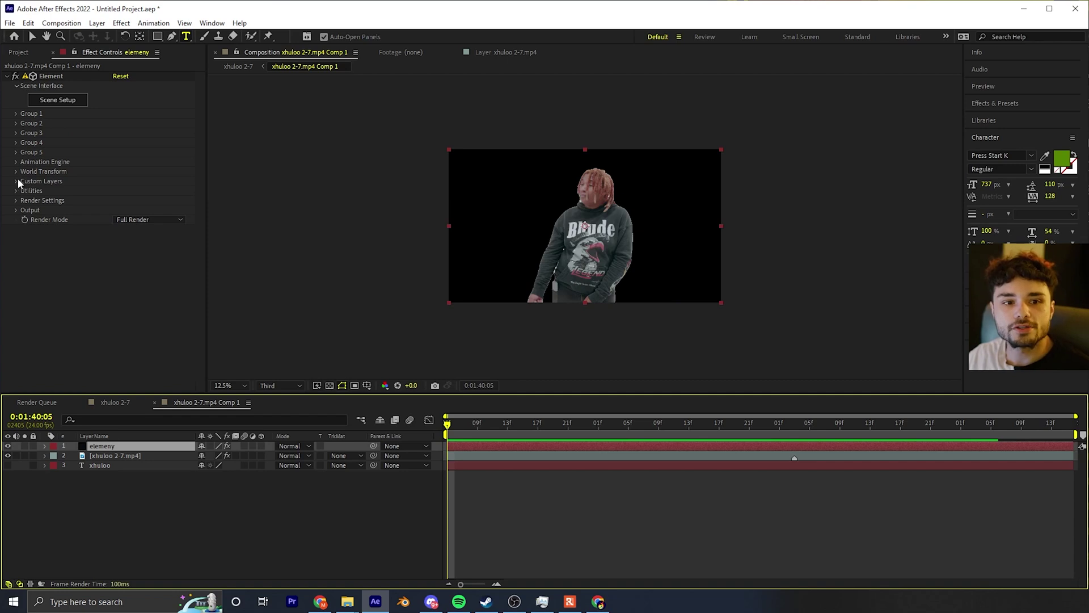
- Assign the xhuloo text layer to Path Layer 1 in Element's Custom Text and Masks, keeping Source as its input
{"action": "left_click", "coordinate": [15, 181]}
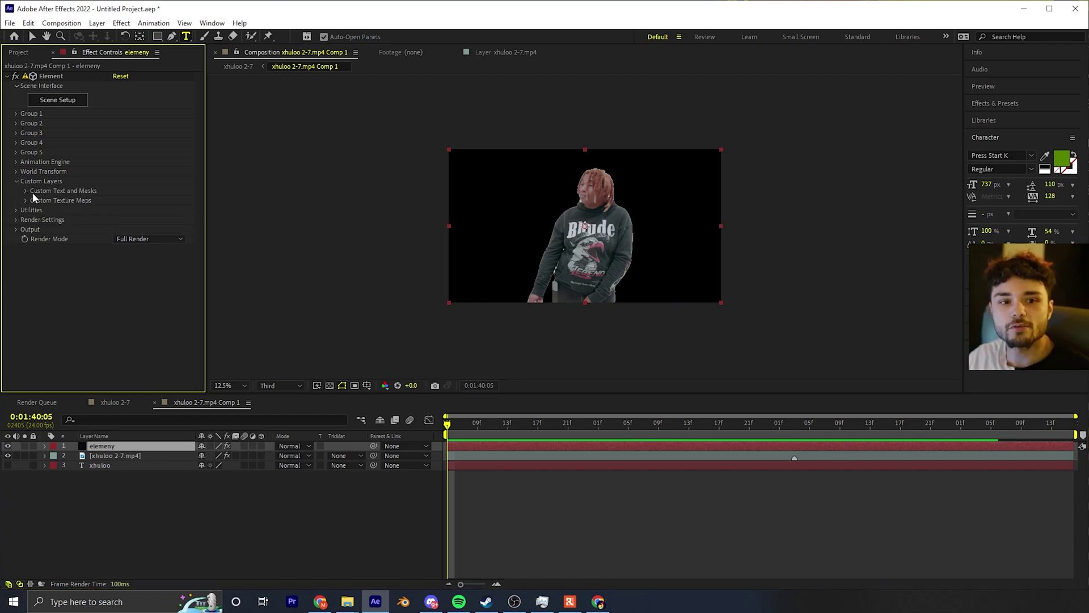
{"action": "left_click", "coordinate": [25, 191]}
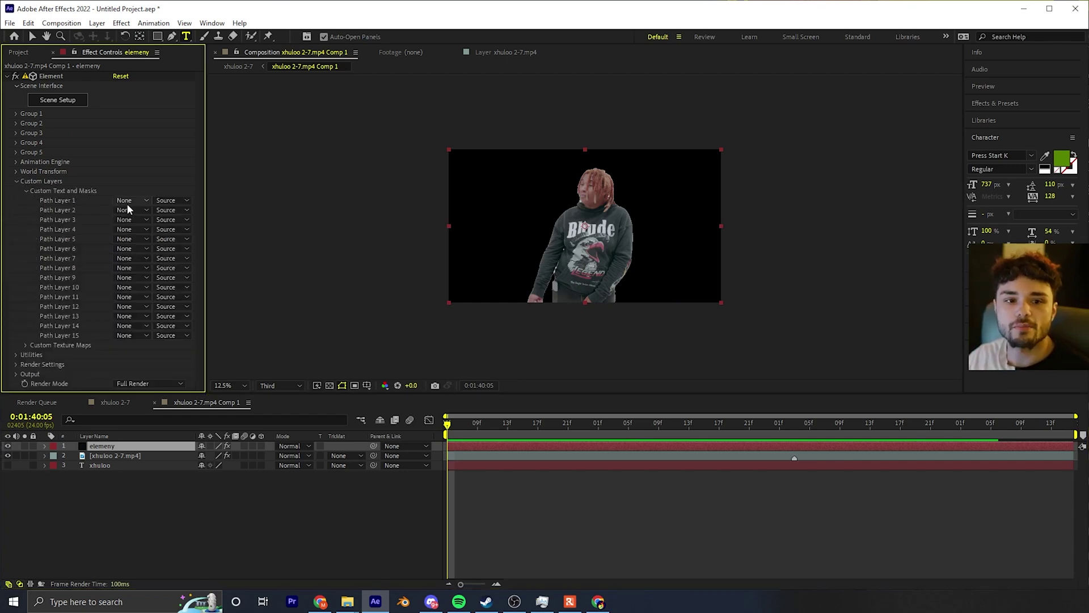
{"action": "left_click", "coordinate": [127, 206]}
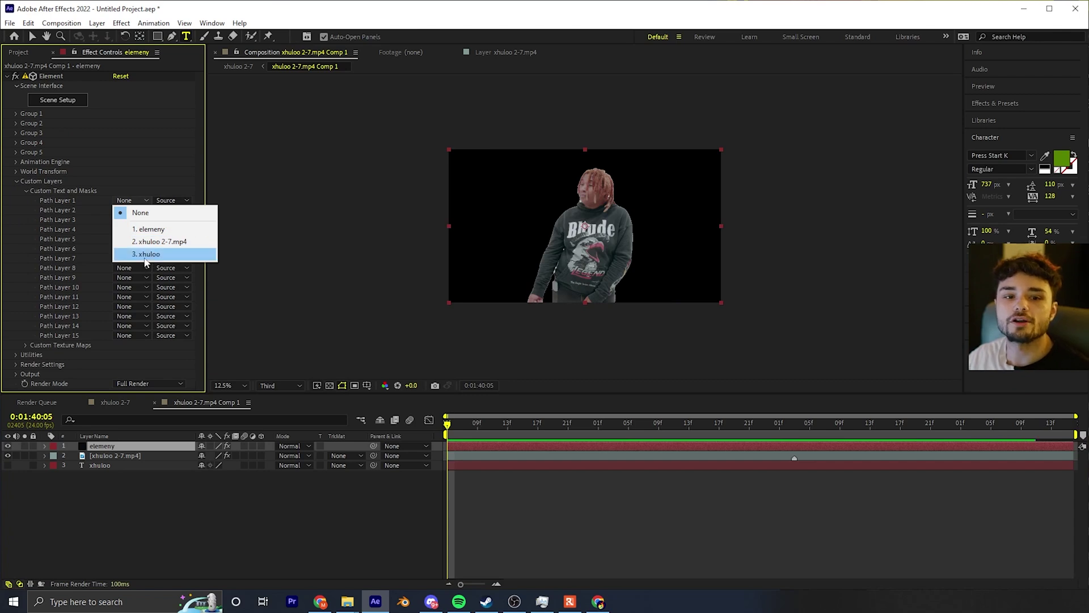
{"action": "left_click", "coordinate": [145, 254]}
{"action": "left_click", "coordinate": [154, 200]}
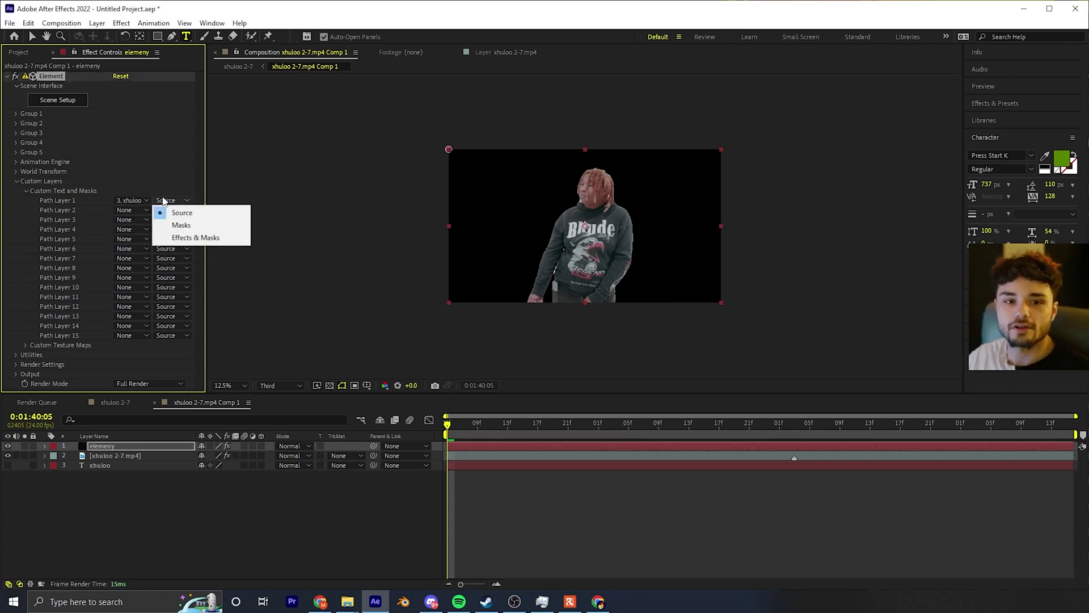
{"action": "left_click", "coordinate": [103, 147]}
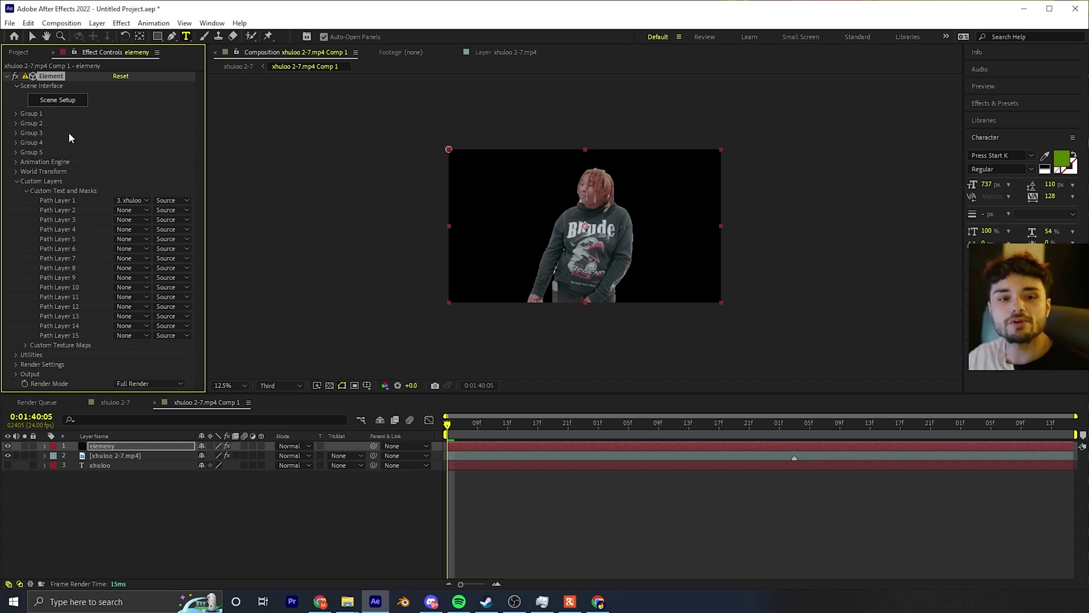
- Open Element's Scene Setup and reposition its window over the composition
{"action": "left_click", "coordinate": [59, 102]}
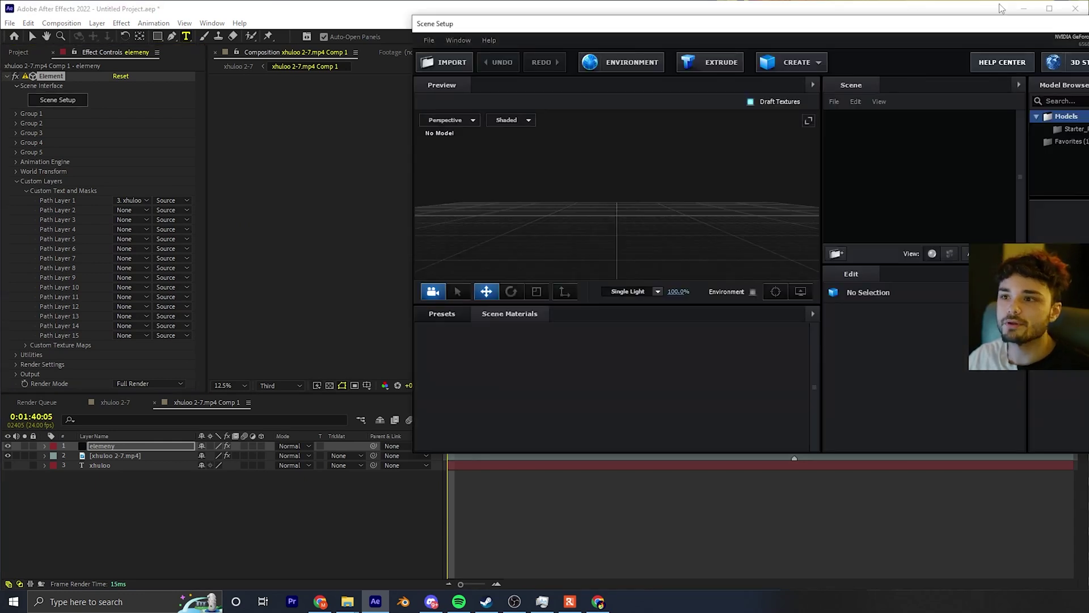
{"action": "left_click_drag", "start_coordinate": [995, 31], "coordinate": [689, 72]}
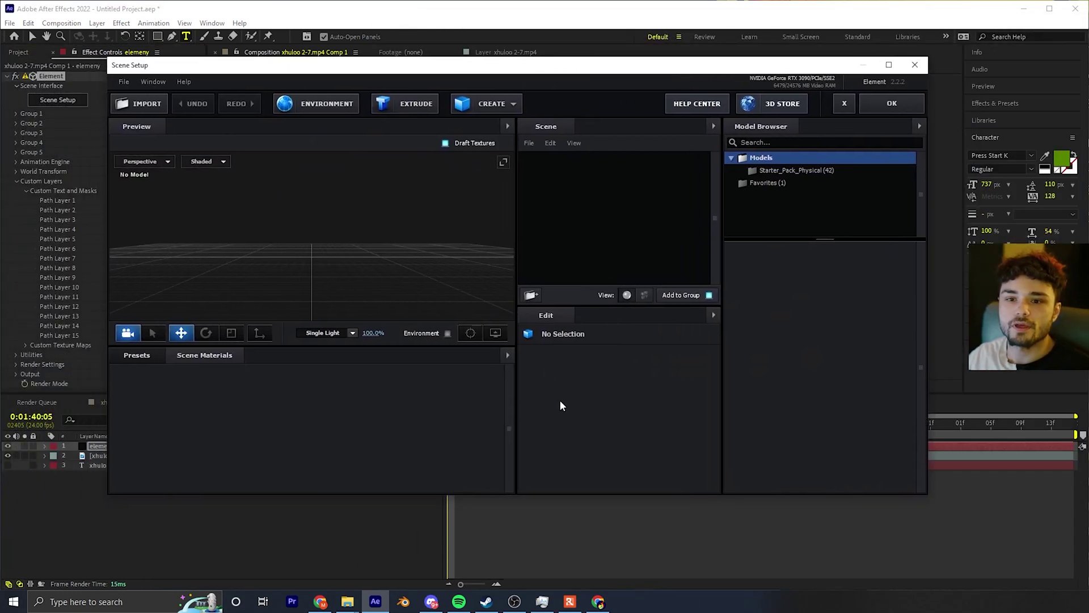
- Create an extrusion model from Custom Path 1 to turn the xhuloo text into 3D
{"action": "left_click", "coordinate": [405, 103]}
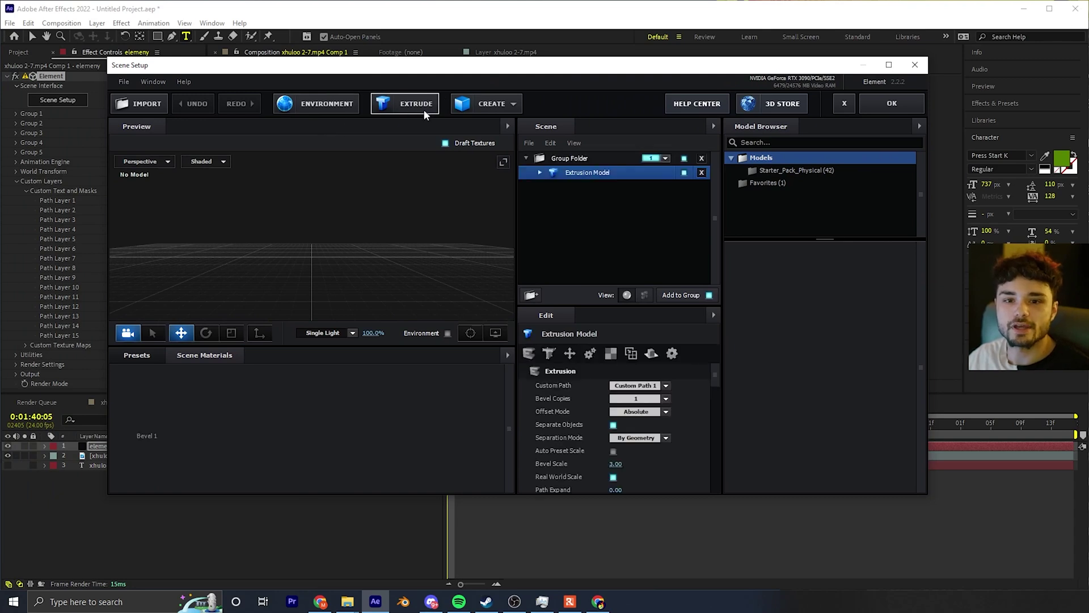
{"action": "left_click_drag", "start_coordinate": [280, 248], "coordinate": [362, 289]}
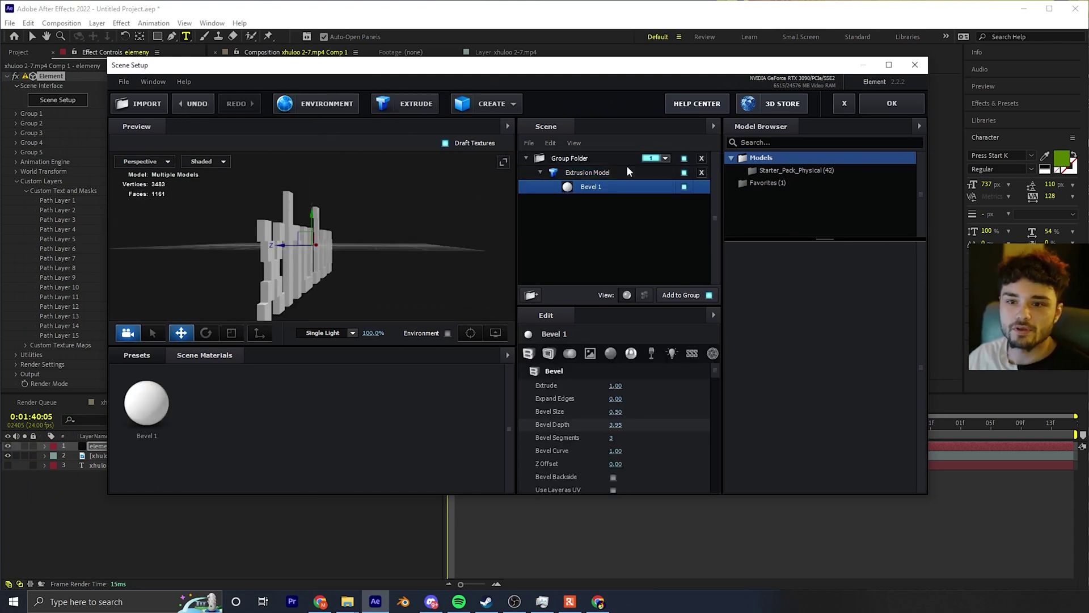
{"action": "left_click", "coordinate": [624, 171]}
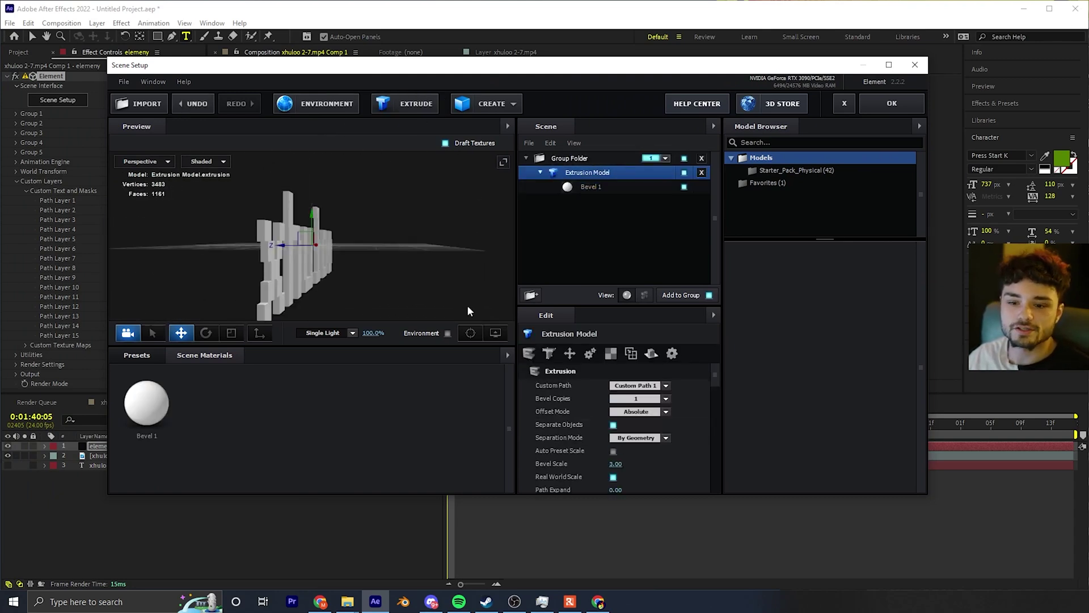
- Set the extrusion model's Bevel Scale to 13.95 to deepen the letters
{"action": "scroll", "coordinate": [633, 365], "scroll_direction": "down", "scroll_amount": 1}
{"action": "scroll", "coordinate": [632, 392], "scroll_direction": "down", "scroll_amount": 3}
{"action": "scroll", "coordinate": [629, 436], "scroll_direction": "up", "scroll_amount": 2}
{"action": "left_click_drag", "start_coordinate": [617, 424], "coordinate": [980, 397]}
{"action": "left_click_drag", "start_coordinate": [386, 239], "coordinate": [335, 247]}
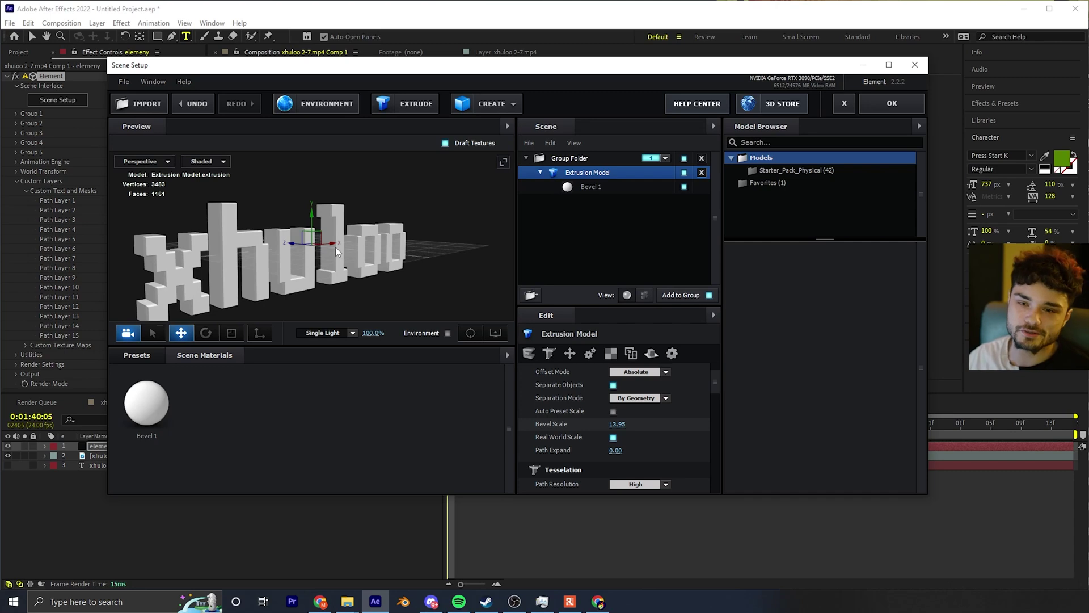
{"action": "left_click_drag", "start_coordinate": [336, 247], "coordinate": [335, 289]}
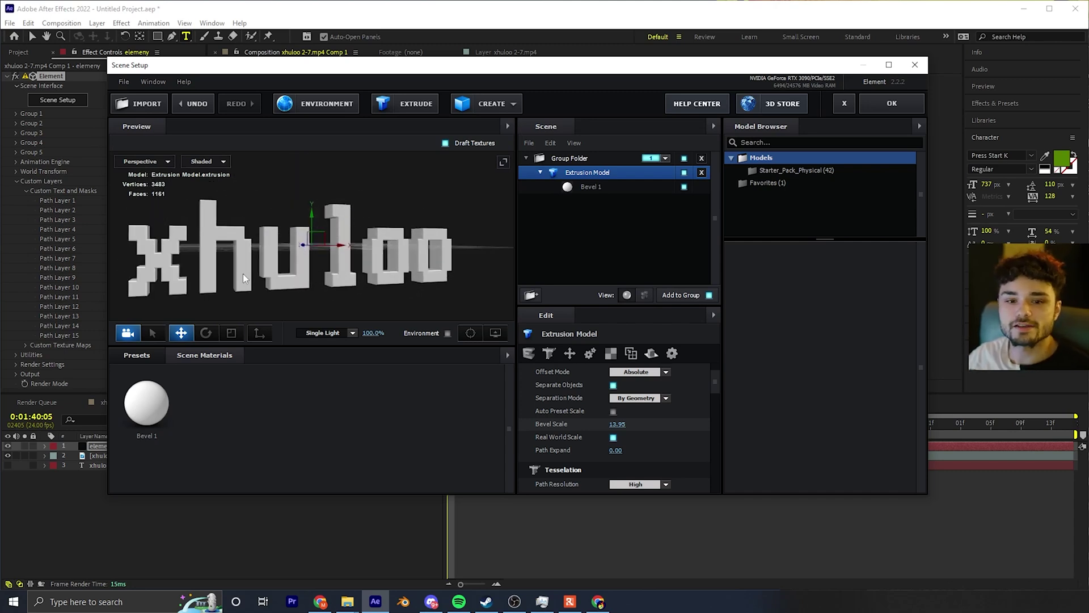
- Apply the Green_Light material from the Physical material presets to the extruded text and inspect it from an angle
{"action": "left_click", "coordinate": [147, 357]}
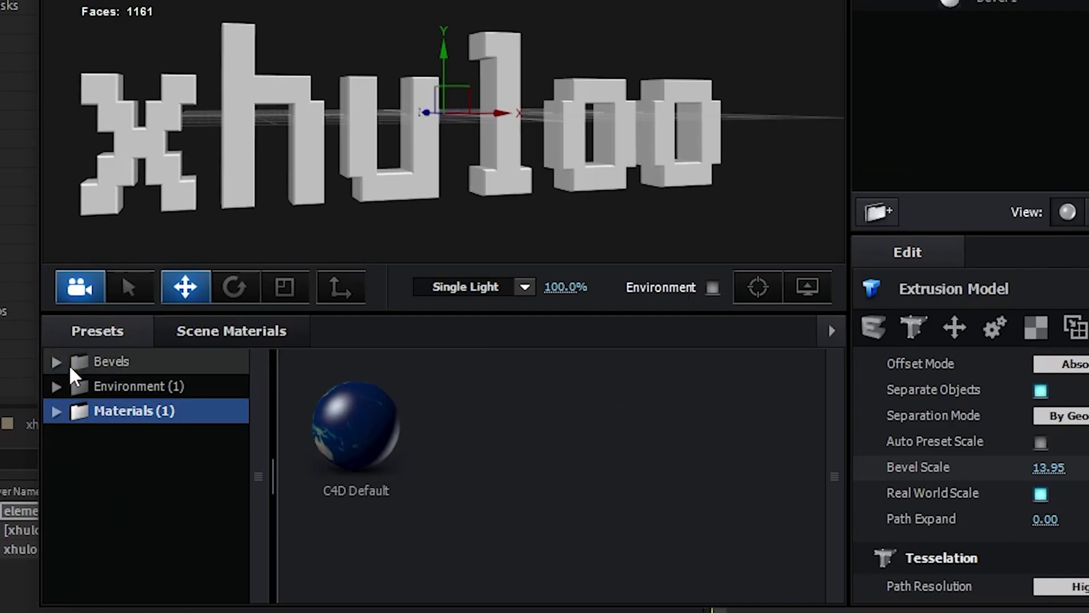
{"action": "left_click", "coordinate": [60, 414]}
{"action": "left_click", "coordinate": [120, 488]}
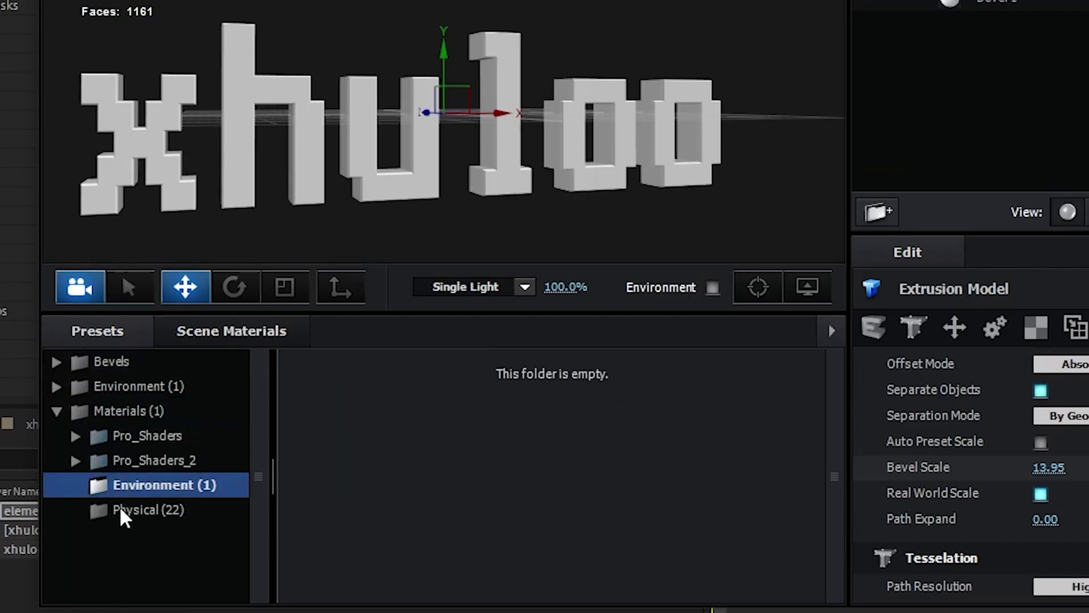
{"action": "left_click", "coordinate": [121, 506]}
{"action": "scroll", "coordinate": [428, 469], "scroll_direction": "down", "scroll_amount": 3}
{"action": "scroll", "coordinate": [399, 468], "scroll_direction": "up", "scroll_amount": 1}
{"action": "left_click_drag", "start_coordinate": [372, 578], "coordinate": [311, 87]}
{"action": "left_click_drag", "start_coordinate": [376, 124], "coordinate": [642, 172]}
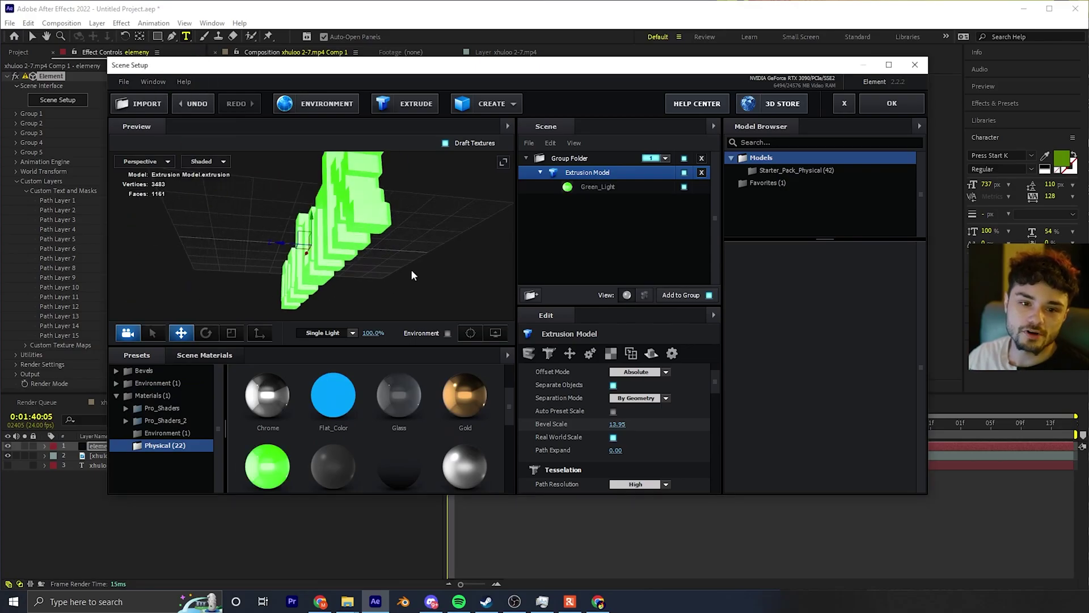
{"action": "left_click_drag", "start_coordinate": [412, 275], "coordinate": [372, 335]}
- Try the Gold, Paint_Red and Outline_Illumination physical materials on the extruded text
{"action": "left_click_drag", "start_coordinate": [463, 396], "coordinate": [321, 276]}
{"action": "left_click_drag", "start_coordinate": [277, 282], "coordinate": [284, 272]}
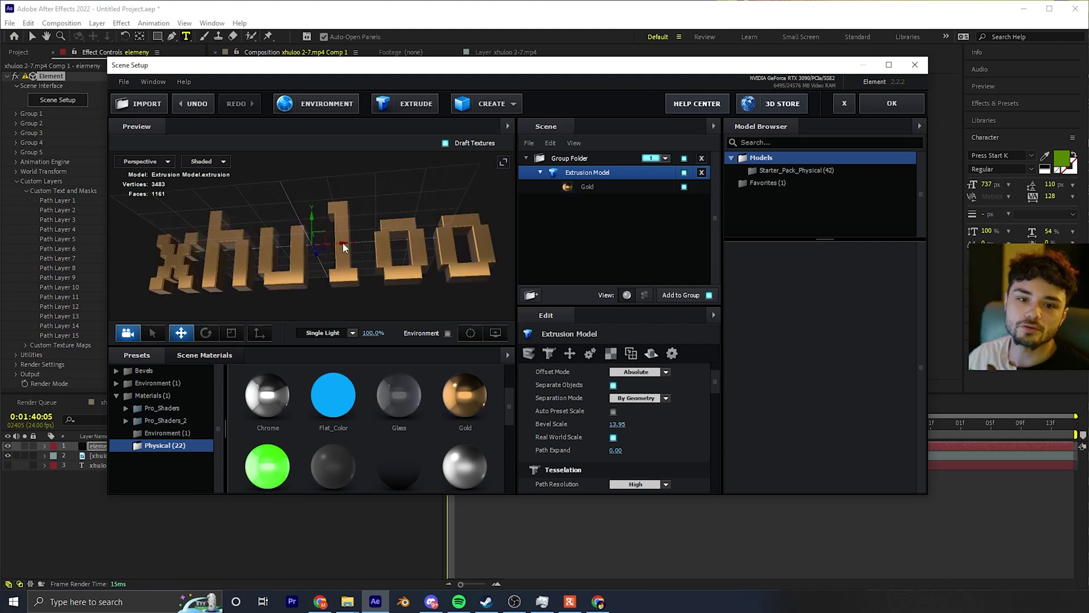
{"action": "scroll", "coordinate": [488, 446], "scroll_direction": "down", "scroll_amount": 2}
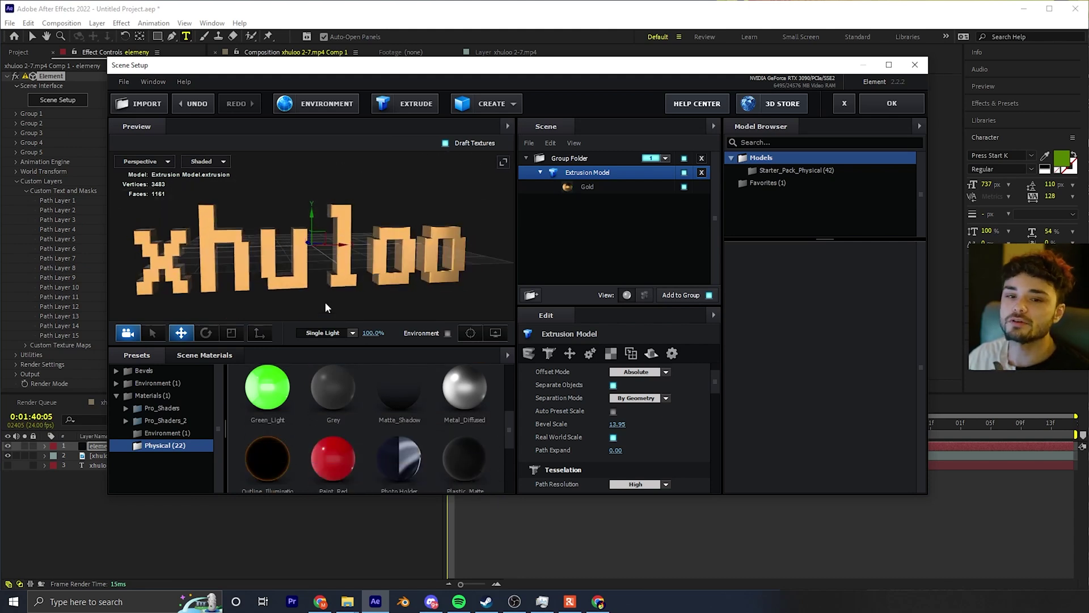
{"action": "mouse_move", "coordinate": [333, 458]}
{"action": "left_mouse_down"}
{"action": "mouse_move", "coordinate": [256, 218]}
{"action": "mouse_move", "coordinate": [301, 282]}
{"action": "left_mouse_up"}
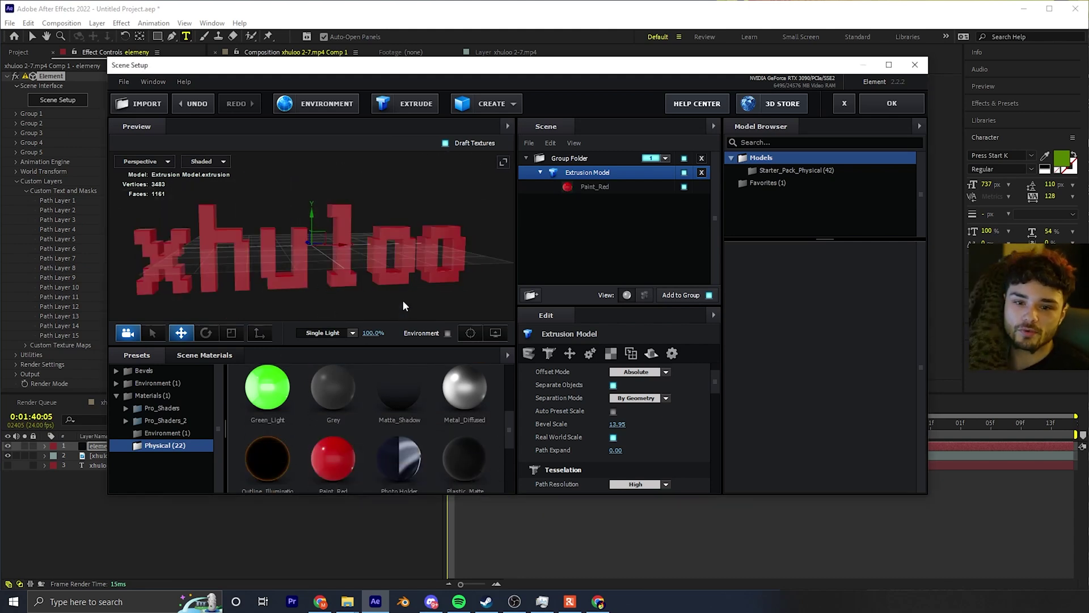
{"action": "left_click_drag", "start_coordinate": [250, 458], "coordinate": [342, 294]}
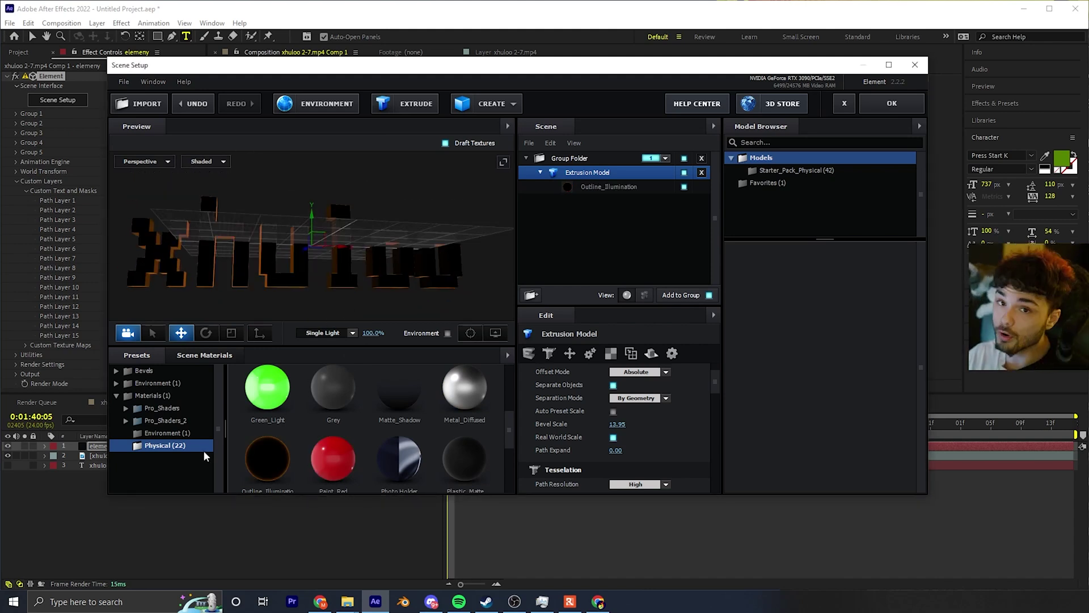
- Try the Bold, Oreo and Paramount presets from the Physical bevels on the extruded text
{"action": "left_click", "coordinate": [118, 370]}
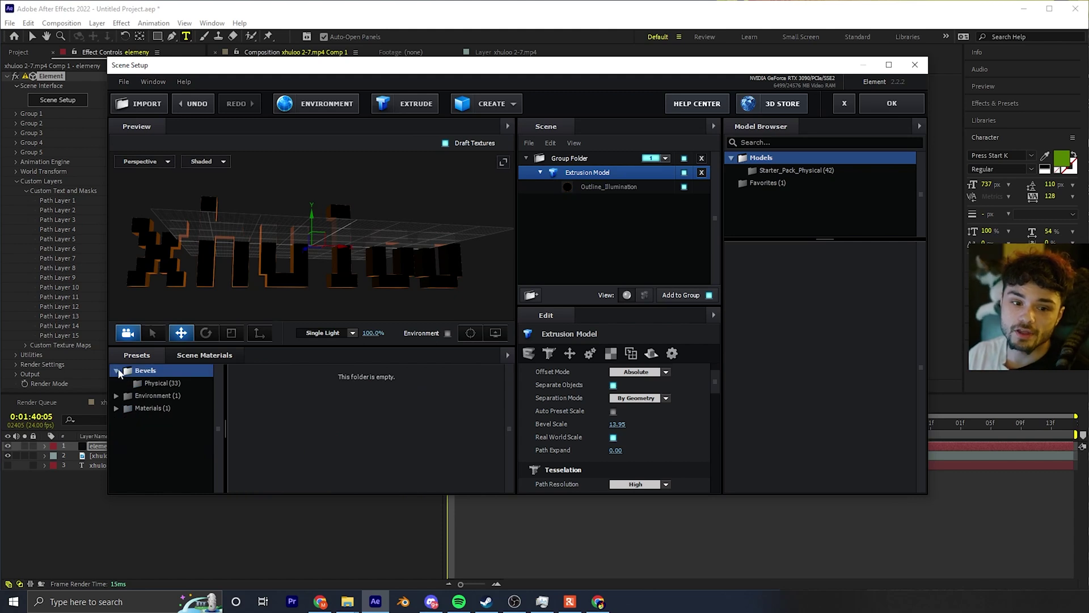
{"action": "left_click", "coordinate": [158, 380]}
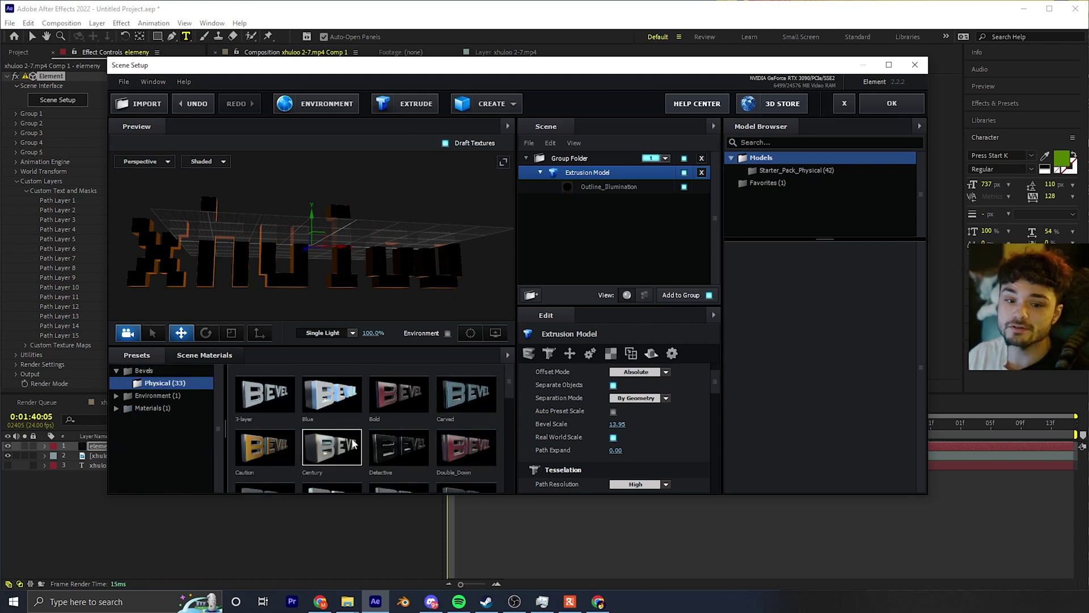
{"action": "left_click", "coordinate": [395, 384]}
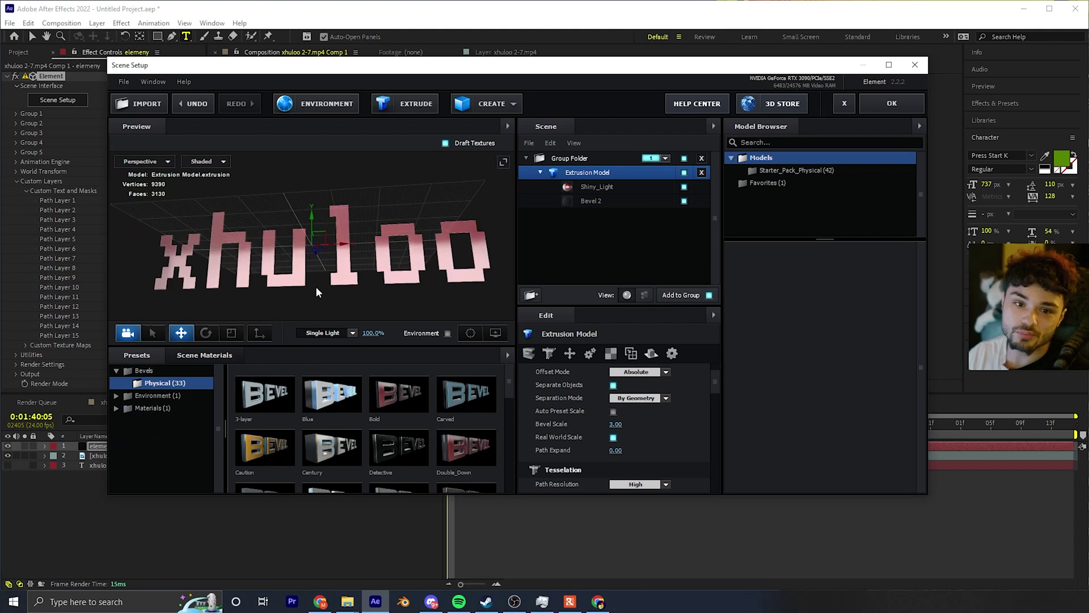
{"action": "scroll", "coordinate": [408, 466], "scroll_direction": "down", "scroll_amount": 1}
{"action": "scroll", "coordinate": [407, 461], "scroll_direction": "down", "scroll_amount": 4}
{"action": "left_click", "coordinate": [479, 433]}
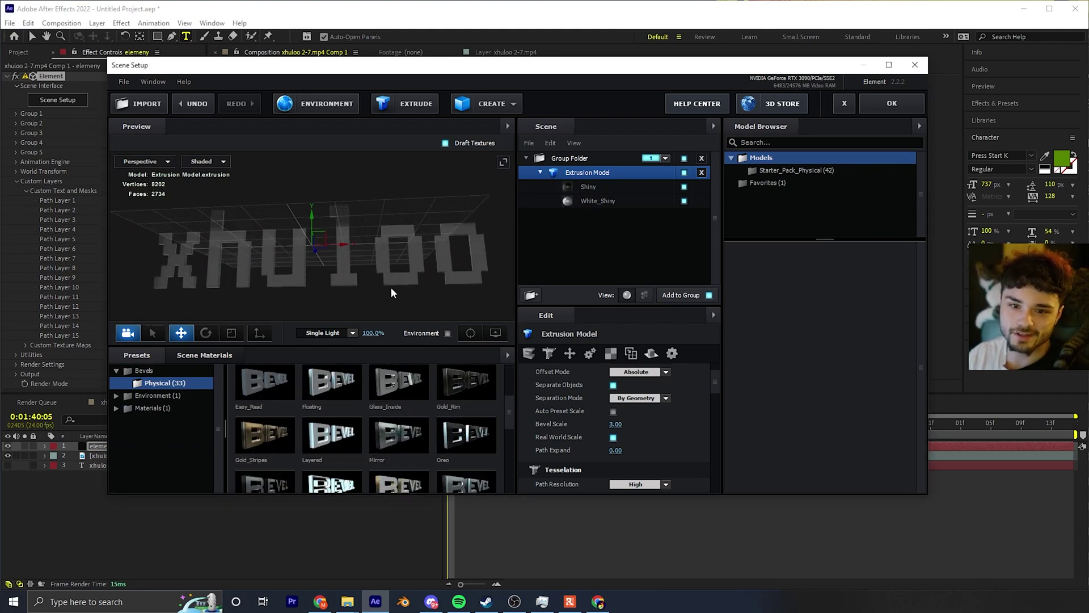
{"action": "scroll", "coordinate": [373, 475], "scroll_direction": "down", "scroll_amount": 3}
{"action": "left_click", "coordinate": [399, 408]}
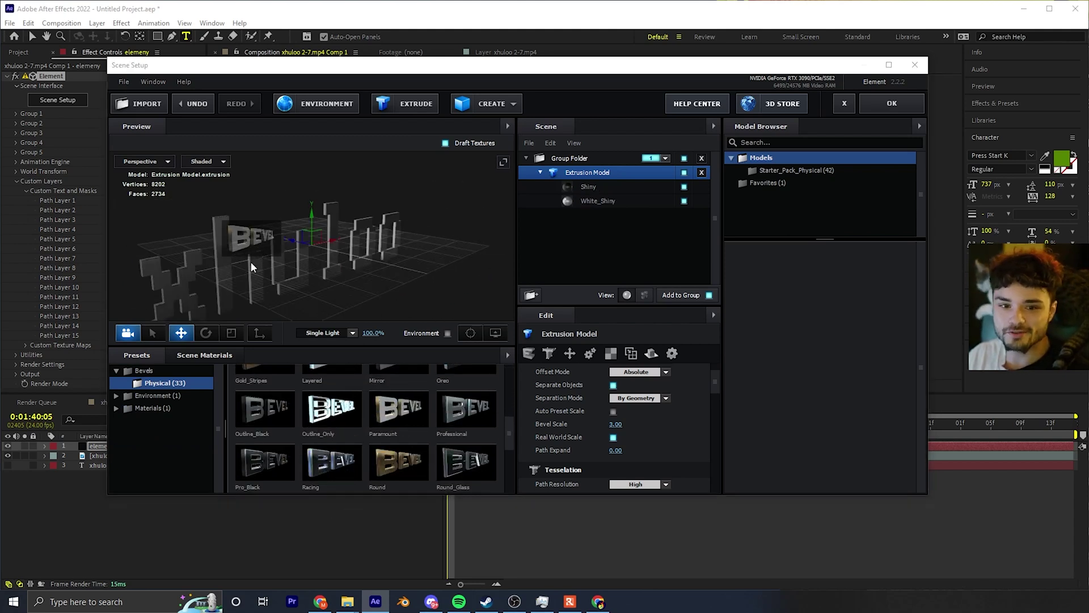
{"action": "scroll", "coordinate": [425, 431], "scroll_direction": "down", "scroll_amount": 2}
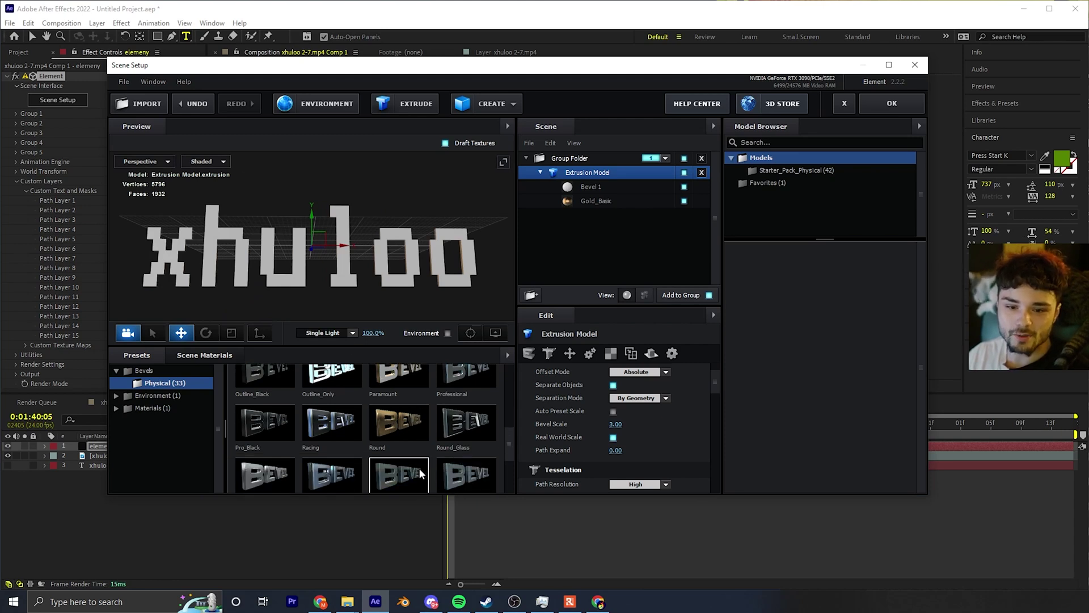
- Apply the Racing bevel preset to the extruded text and inspect its side profile
{"action": "left_click", "coordinate": [329, 434]}
{"action": "left_click_drag", "start_coordinate": [320, 293], "coordinate": [403, 288]}
{"action": "left_click_drag", "start_coordinate": [365, 245], "coordinate": [354, 258]}
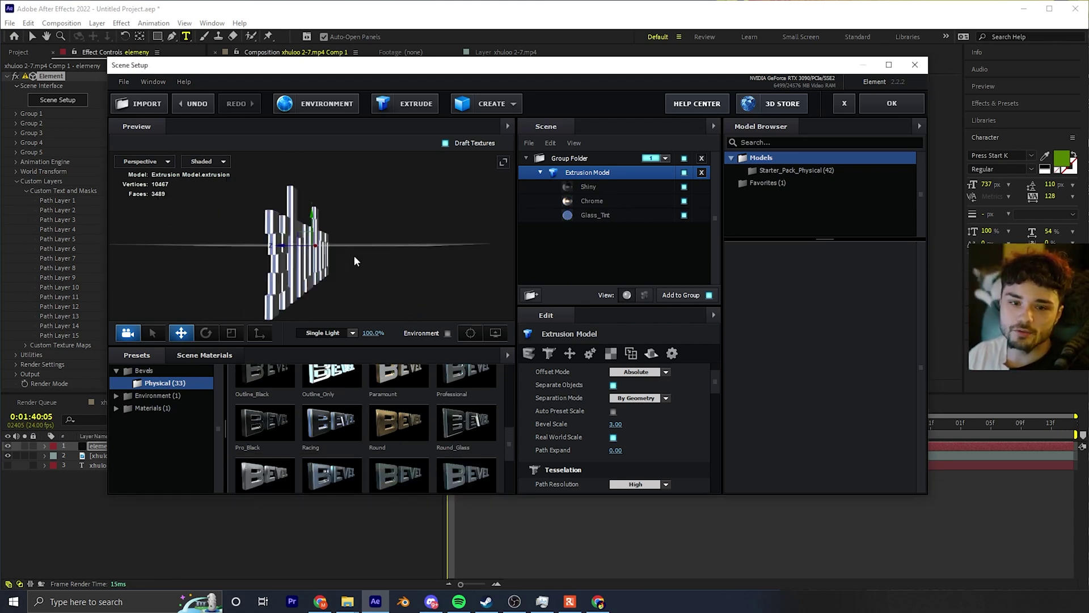
- Set the extrusion model's Bevel Scale to 12.29 and accept the scene setup
{"action": "left_click", "coordinate": [592, 160]}
{"action": "left_click", "coordinate": [594, 173]}
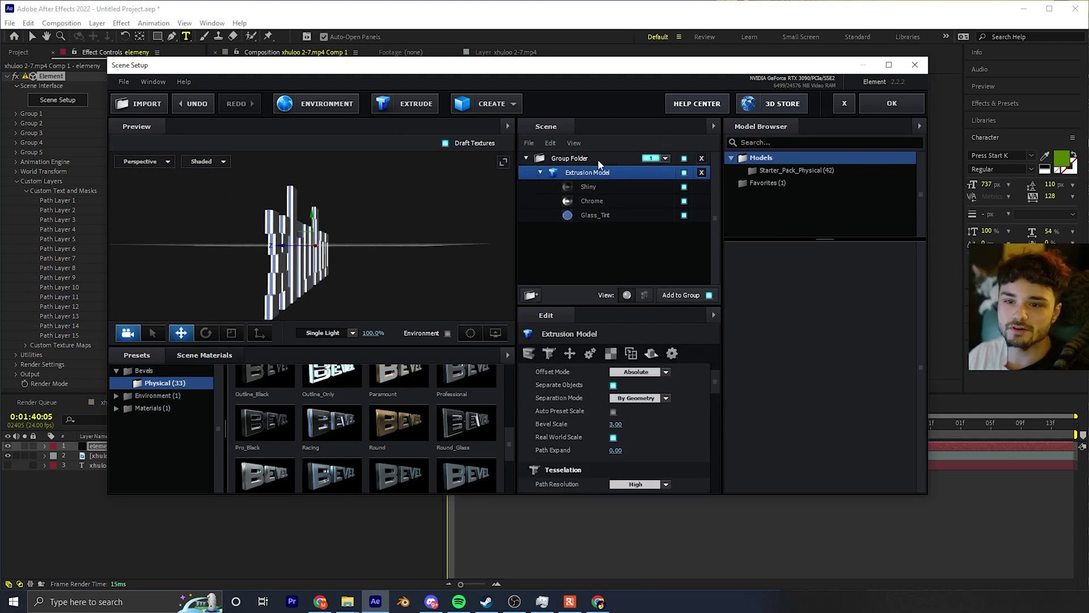
{"action": "left_click_drag", "start_coordinate": [617, 425], "coordinate": [1010, 363]}
{"action": "left_click_drag", "start_coordinate": [149, 325], "coordinate": [352, 233]}
{"action": "mouse_move", "coordinate": [326, 305]}
{"action": "left_mouse_down"}
{"action": "mouse_move", "coordinate": [319, 334]}
{"action": "mouse_move", "coordinate": [409, 271]}
{"action": "mouse_move", "coordinate": [393, 303]}
{"action": "mouse_move", "coordinate": [334, 304]}
{"action": "left_mouse_up"}
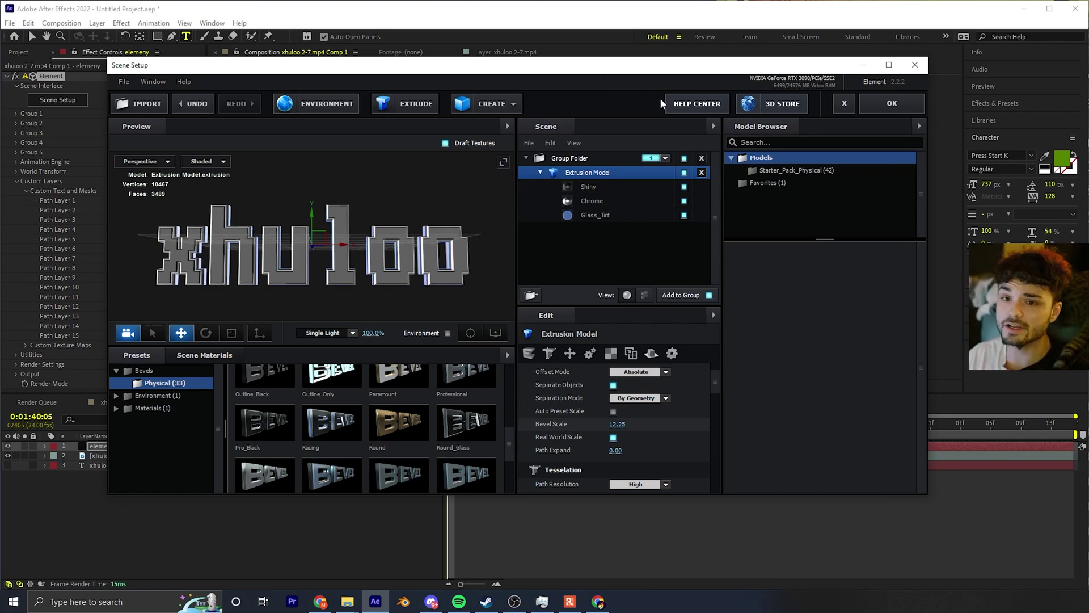
{"action": "left_click", "coordinate": [892, 104]}
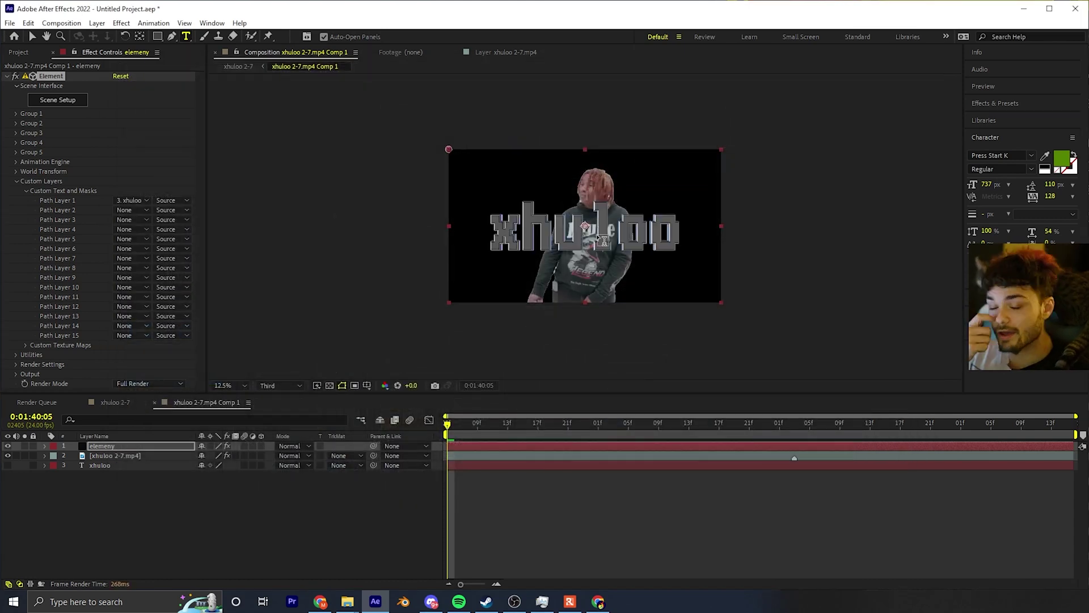
- Duplicate the elemeny layer, then hide the original and move it beneath all other layers as a backup
{"action": "key", "text": "ctrl+d"}
{"action": "key", "text": "space"}
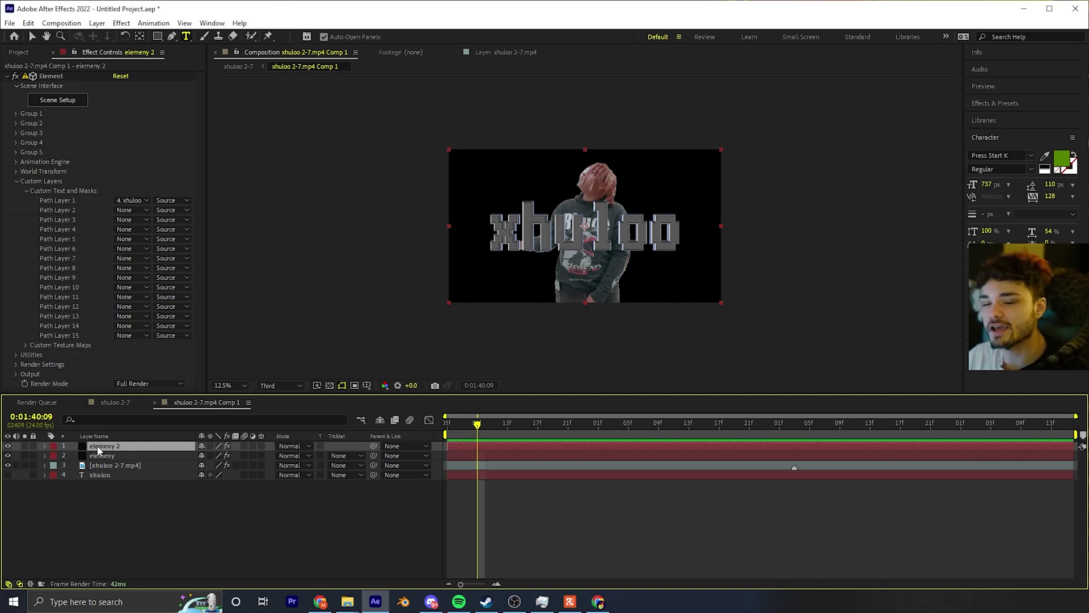
{"action": "left_click", "coordinate": [7, 455]}
{"action": "left_click_drag", "start_coordinate": [96, 459], "coordinate": [98, 488]}
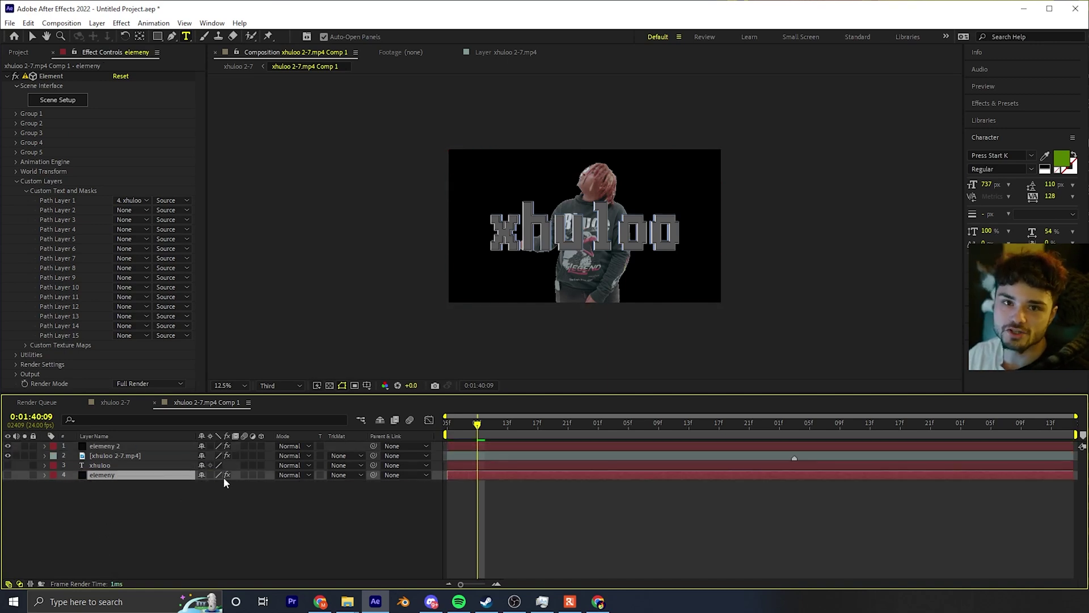
{"action": "double_click", "coordinate": [84, 476]}
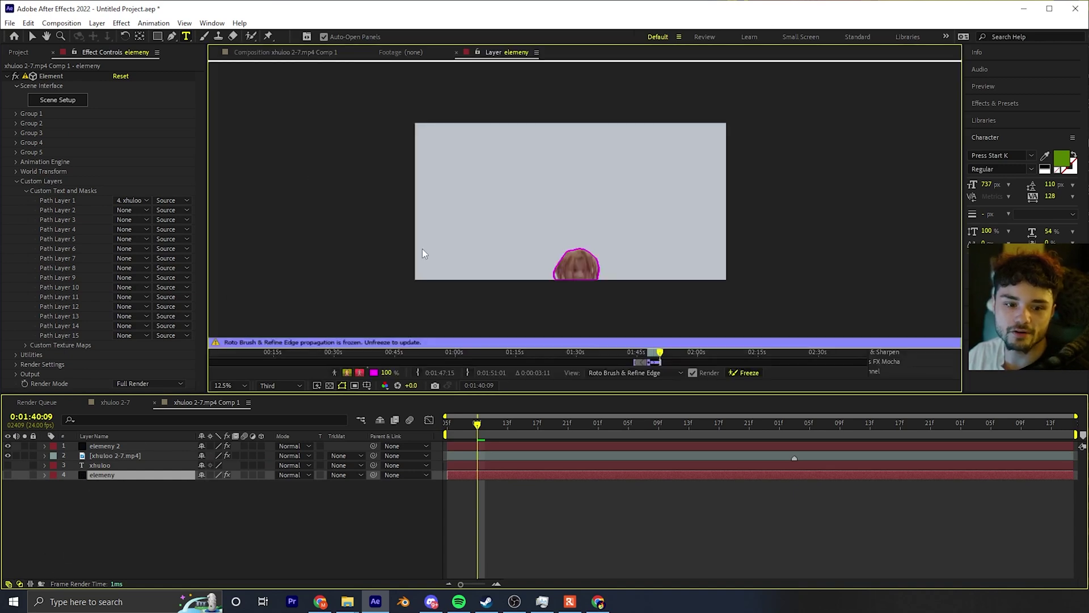
{"action": "left_click", "coordinate": [274, 52]}
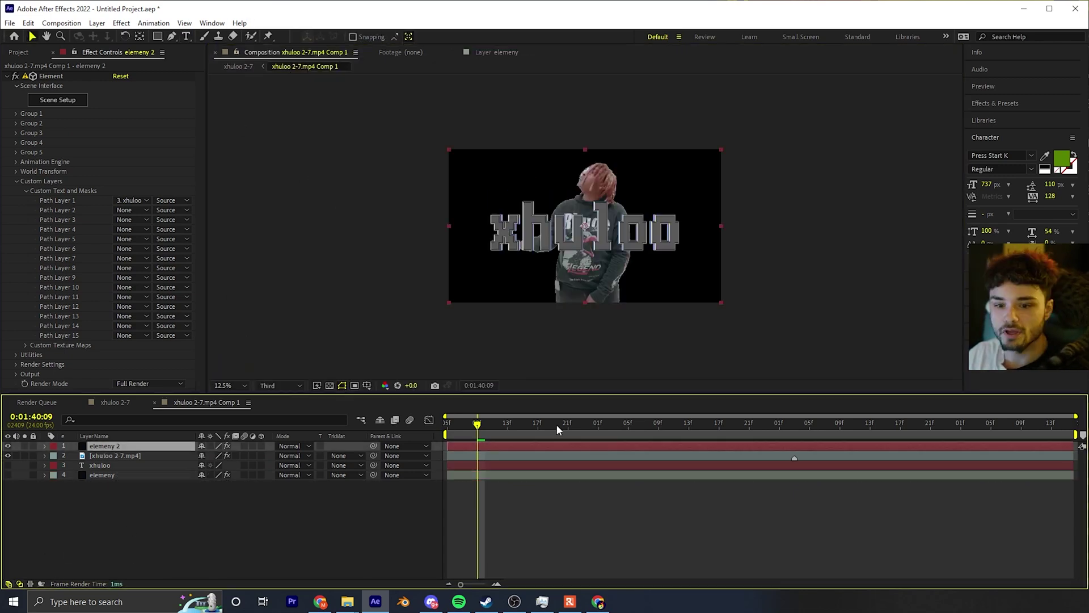
- Enable Multi-Object in the Group 1 Particle Look settings of the elemeny 2 layer's Element effect
{"action": "left_click_drag", "start_coordinate": [555, 425], "coordinate": [508, 422]}
{"action": "left_click", "coordinate": [14, 185]}
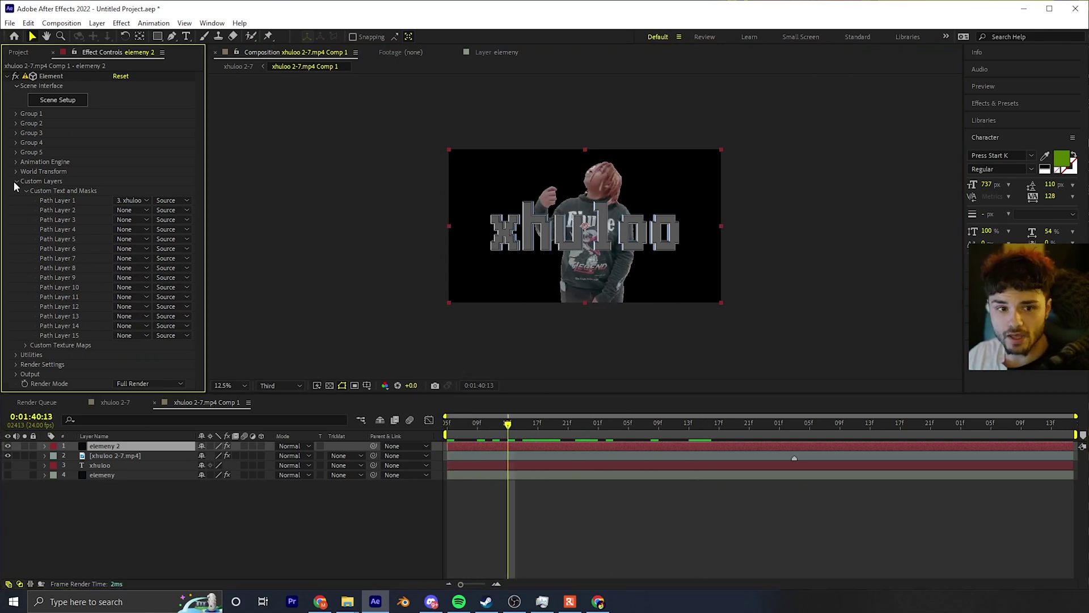
{"action": "left_click", "coordinate": [15, 181]}
{"action": "left_click", "coordinate": [16, 170]}
{"action": "left_click", "coordinate": [16, 171]}
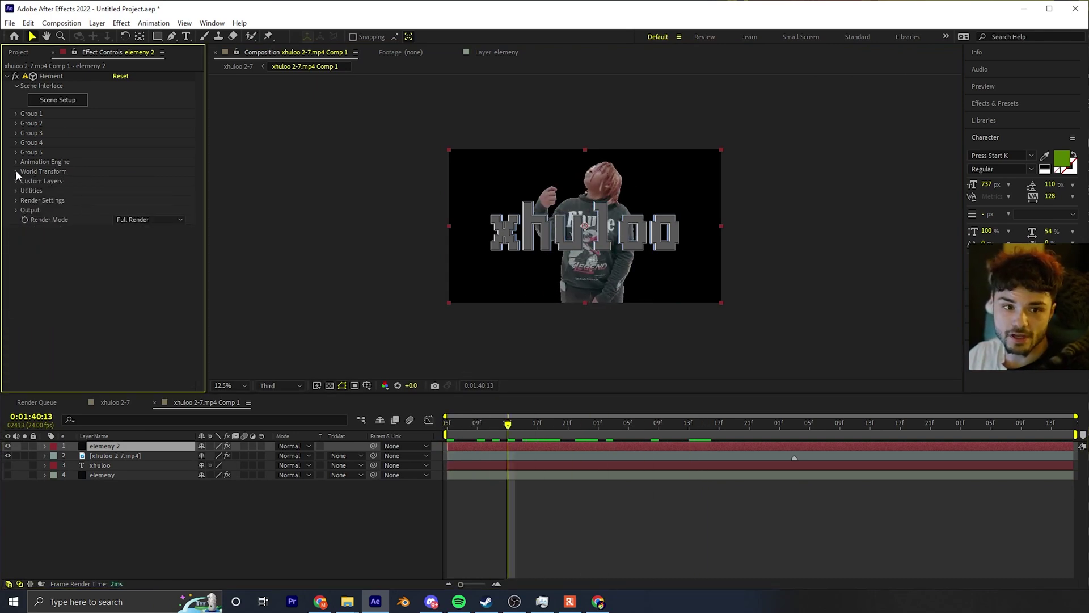
{"action": "left_click", "coordinate": [14, 113]}
{"action": "left_click", "coordinate": [24, 142]}
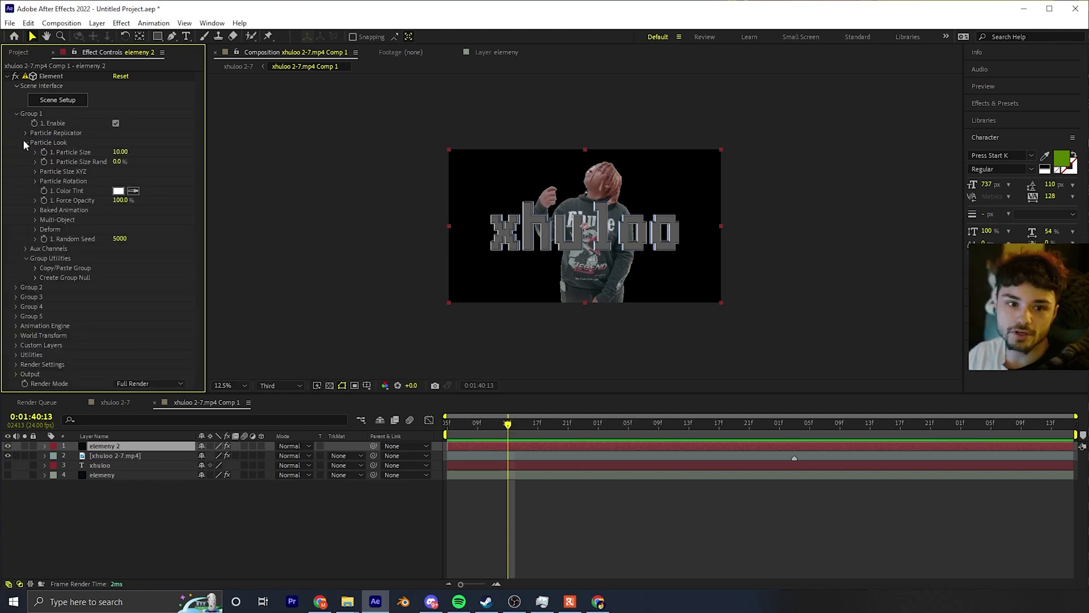
{"action": "left_click", "coordinate": [36, 219]}
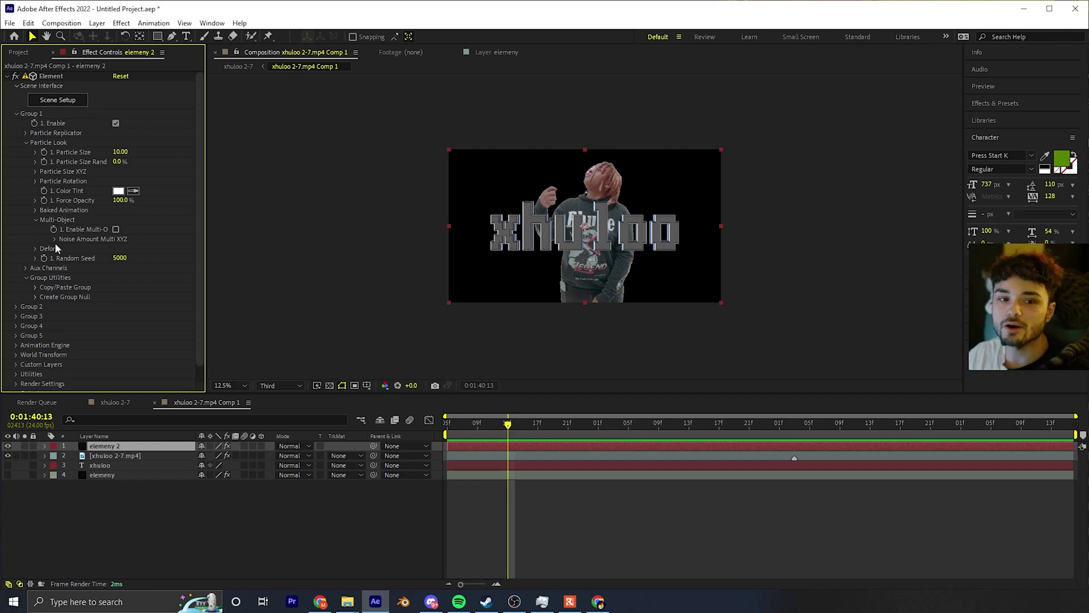
{"action": "left_click", "coordinate": [115, 229]}
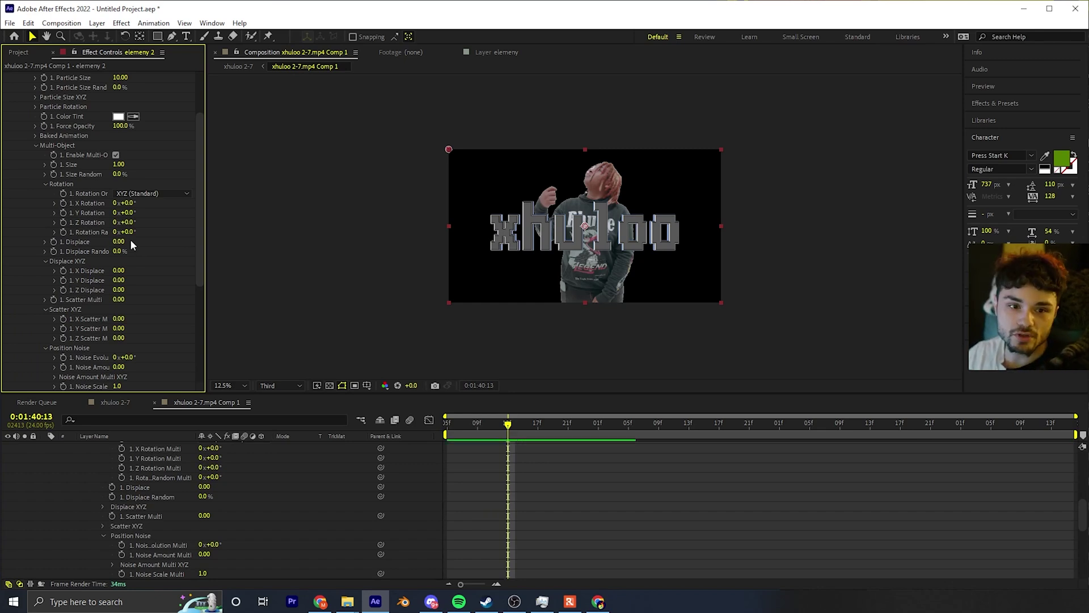
- Set the Multi-Object values to Displace 0.30, Displace Random 40% and Rotation Random 25°
{"action": "left_click", "coordinate": [117, 253]}
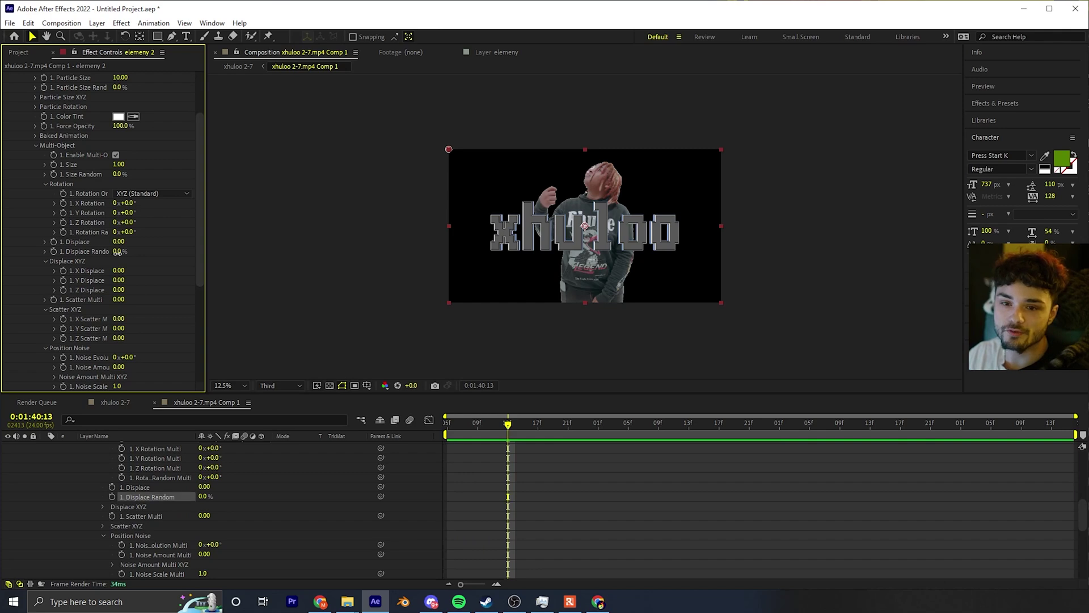
{"action": "mouse_move", "coordinate": [144, 249]}
{"action": "left_mouse_down"}
{"action": "mouse_move", "coordinate": [190, 238]}
{"action": "mouse_move", "coordinate": [136, 208]}
{"action": "mouse_move", "coordinate": [170, 236]}
{"action": "mouse_move", "coordinate": [115, 241]}
{"action": "mouse_move", "coordinate": [231, 236]}
{"action": "mouse_move", "coordinate": [161, 255]}
{"action": "left_mouse_up"}
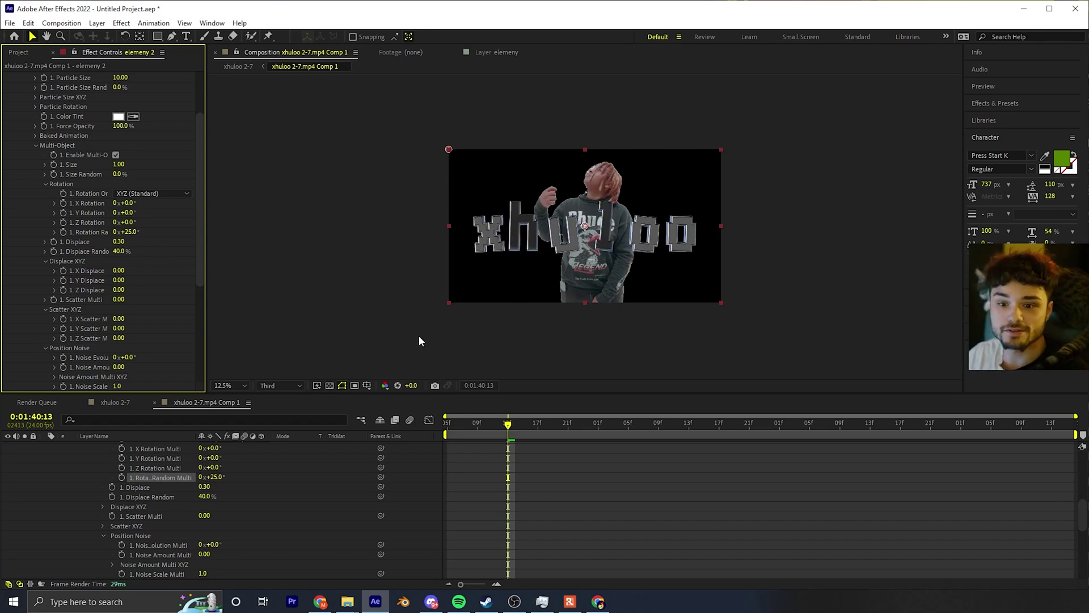
- Keyframe Rotation Random Multi at 28° at the composition start and -23° at 0:01:42:14, and review the motion
{"action": "left_click_drag", "start_coordinate": [536, 426], "coordinate": [445, 431]}
{"action": "scroll", "coordinate": [505, 502], "scroll_direction": "up", "scroll_amount": 7}
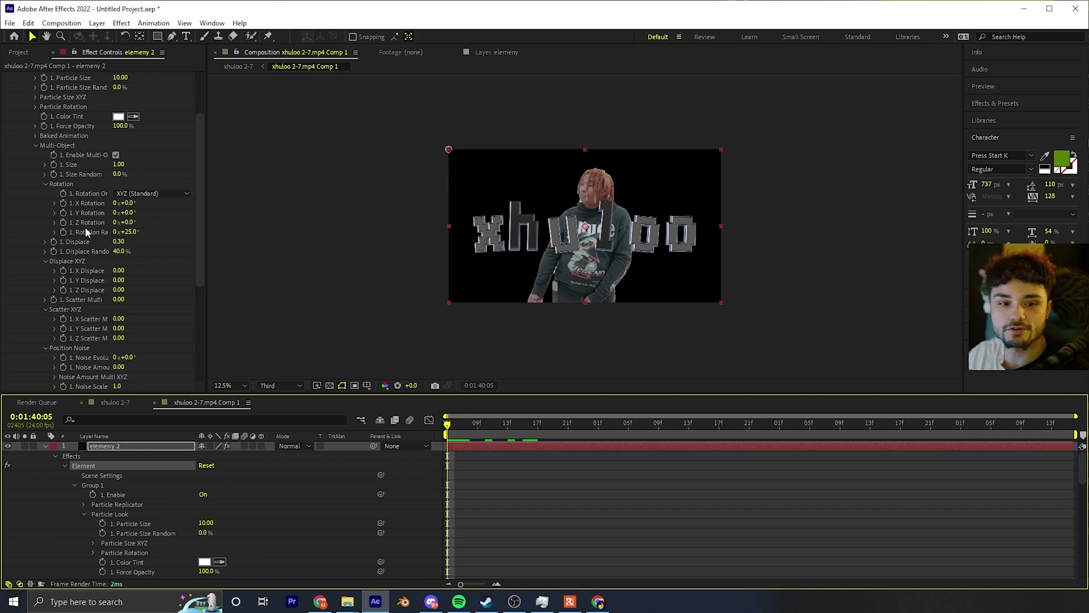
{"action": "left_click_drag", "start_coordinate": [129, 236], "coordinate": [131, 237]}
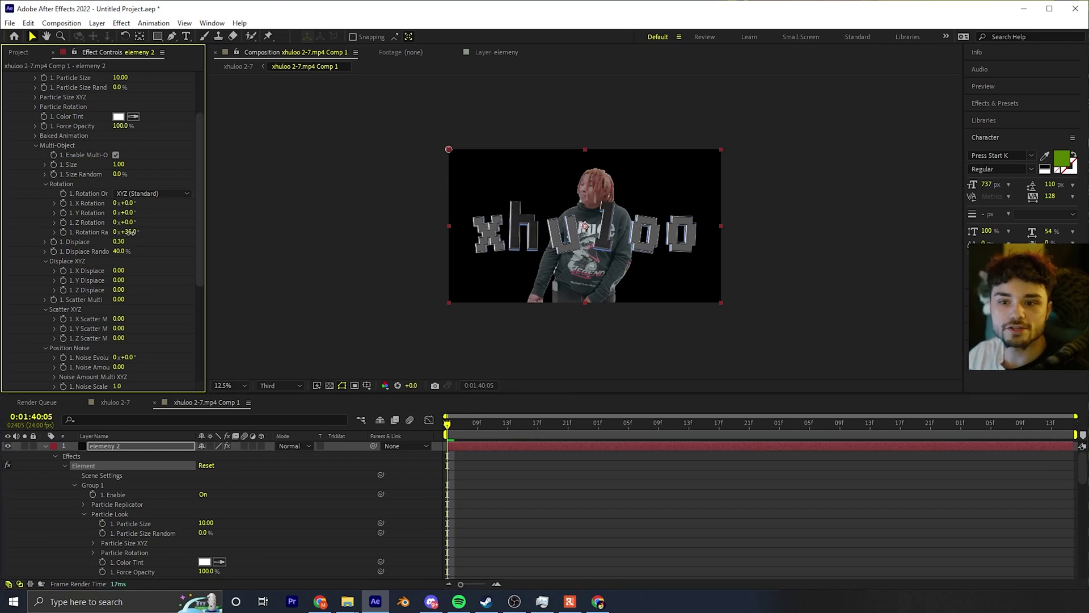
{"action": "left_click", "coordinate": [681, 426]}
{"action": "left_click_drag", "start_coordinate": [688, 430], "coordinate": [877, 431]}
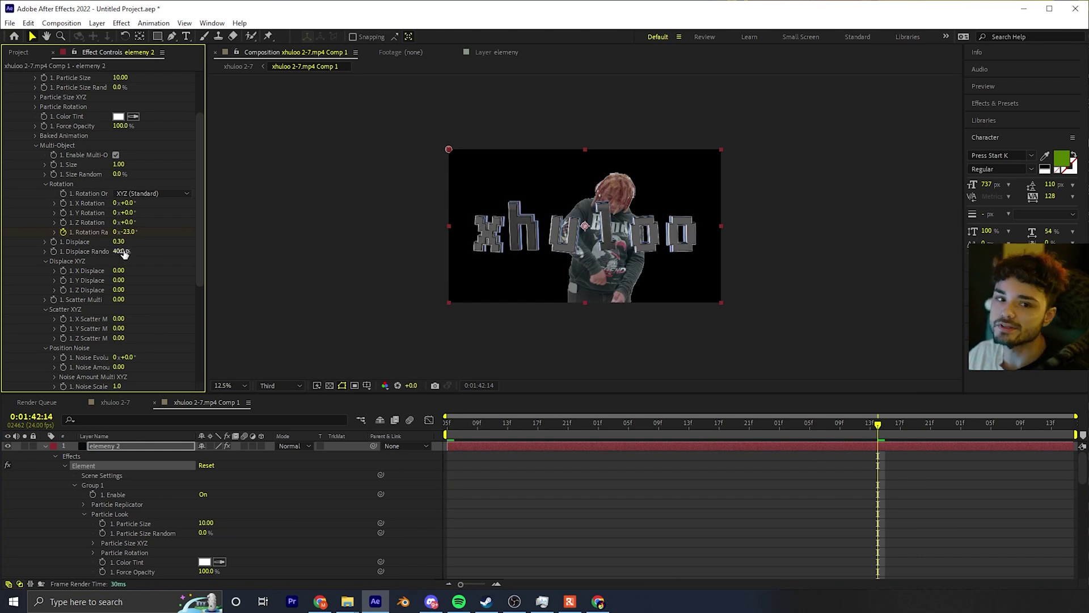
{"action": "left_click_drag", "start_coordinate": [877, 426], "coordinate": [348, 488]}
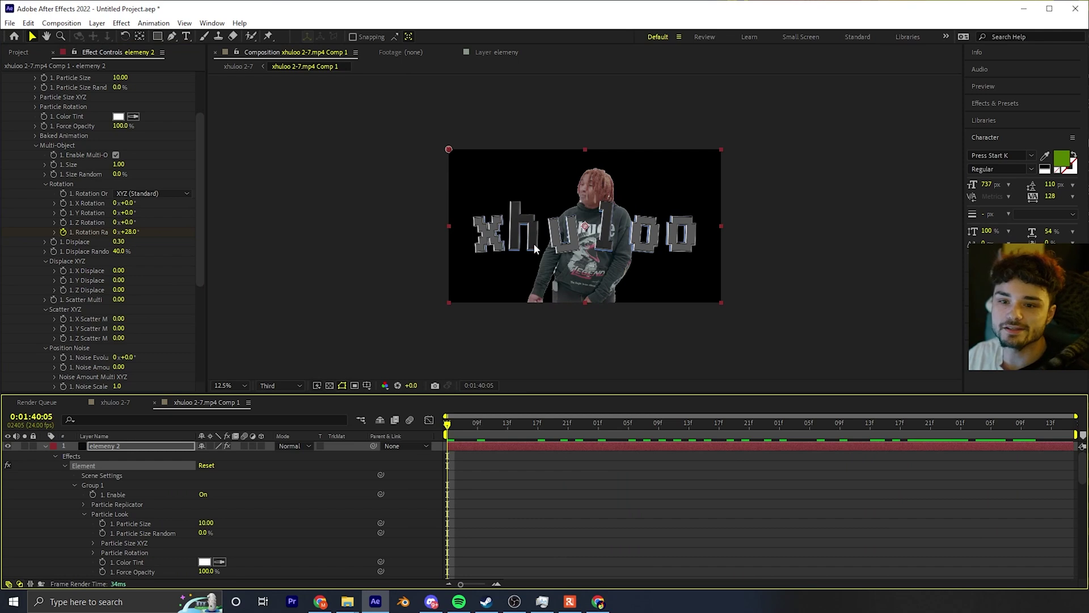
{"action": "left_click_drag", "start_coordinate": [907, 425], "coordinate": [900, 425]}
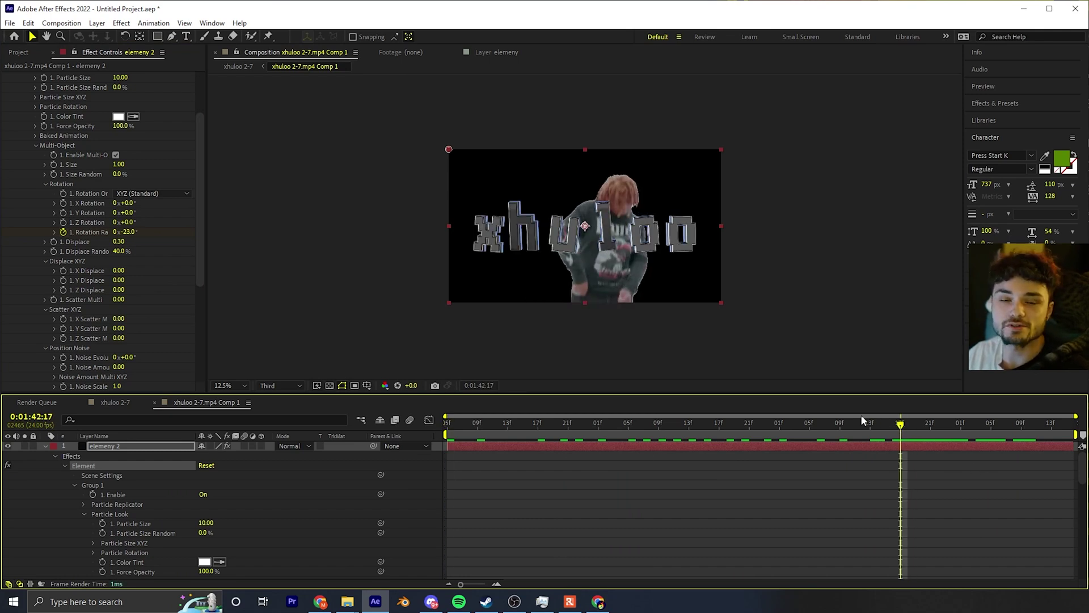
{"action": "key", "text": "Home"}
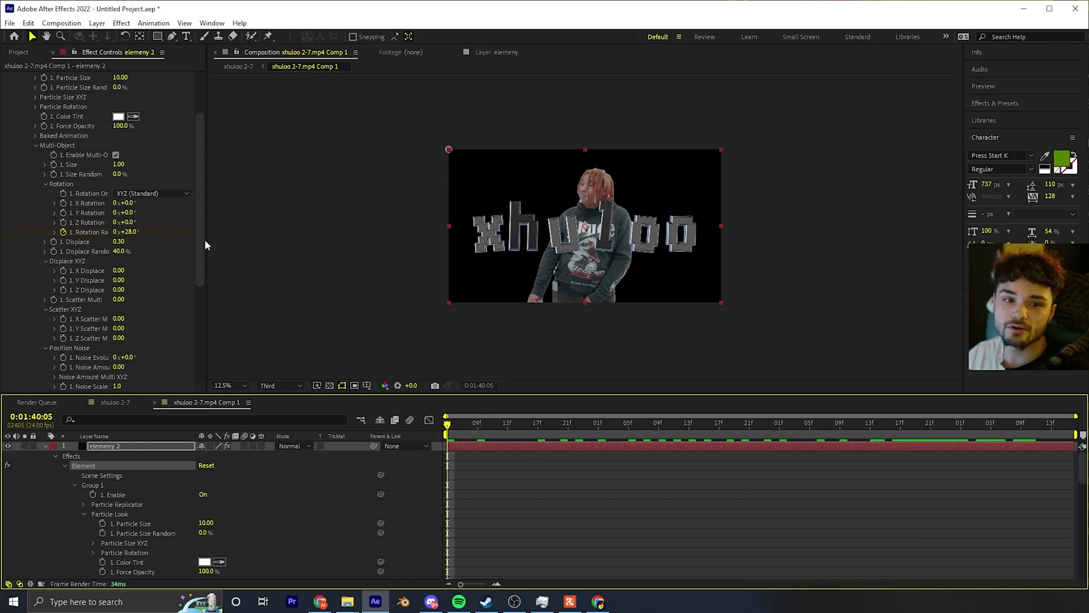
- Set Rotation Random Multi to 1x+28° at the composition start and preview the letter rotation
{"action": "left_click_drag", "start_coordinate": [207, 240], "coordinate": [266, 241]}
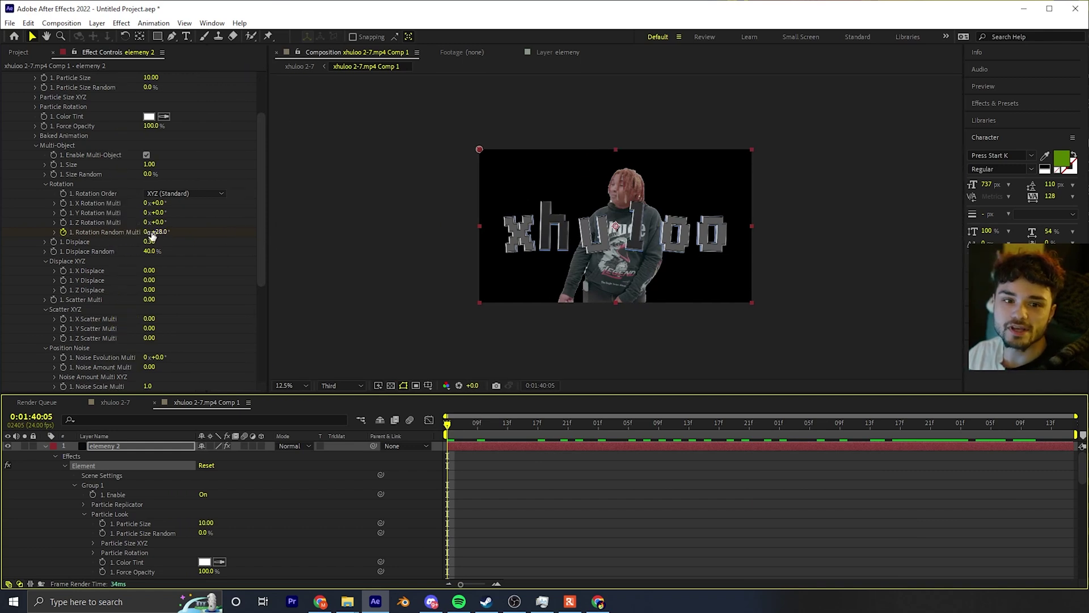
{"action": "left_click_drag", "start_coordinate": [146, 232], "coordinate": [150, 232]}
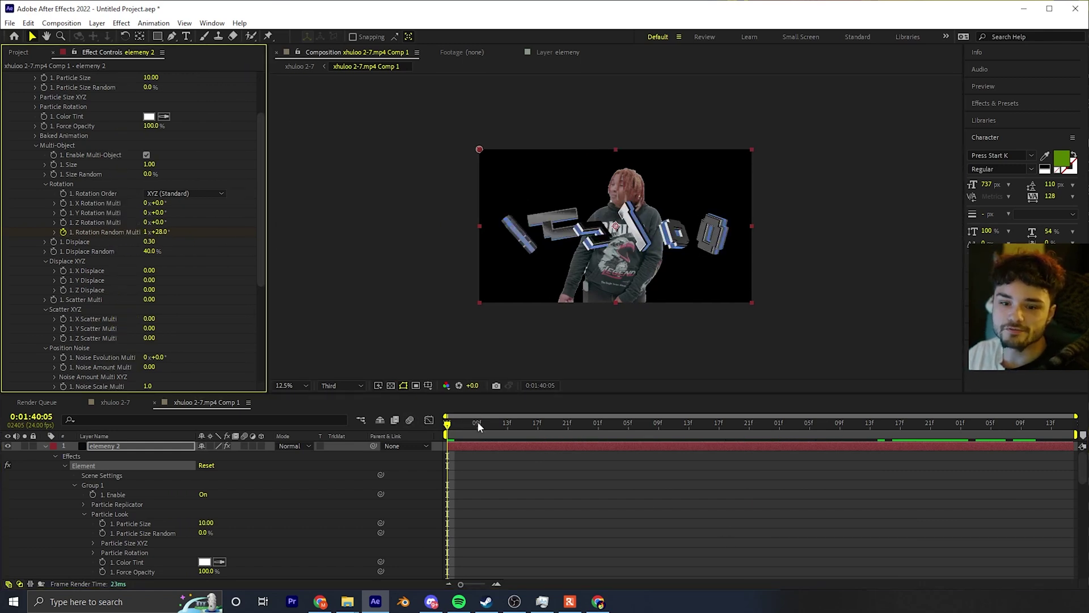
{"action": "key", "text": "space"}
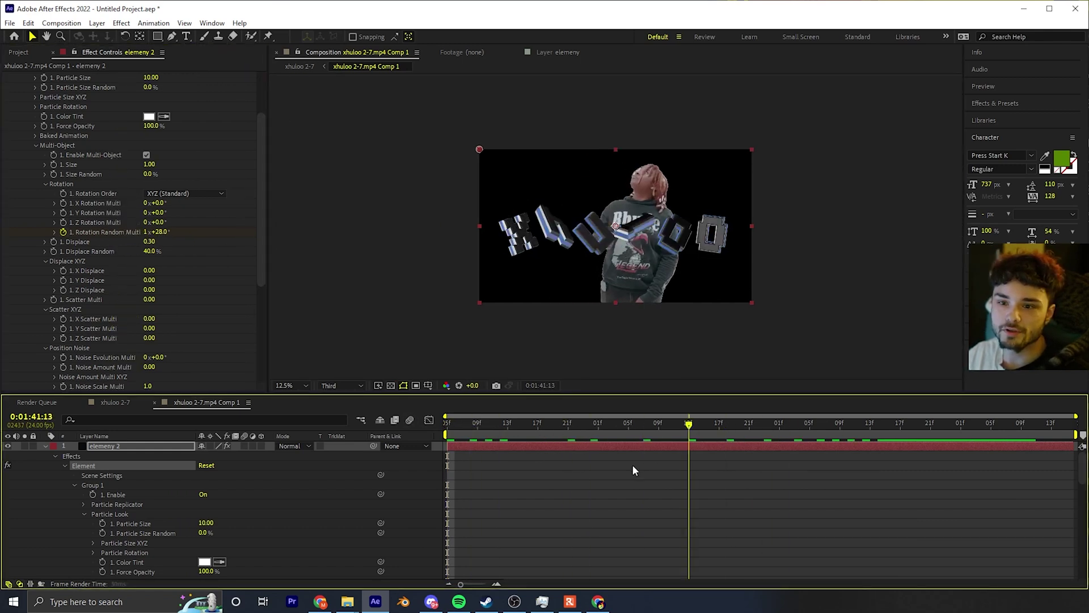
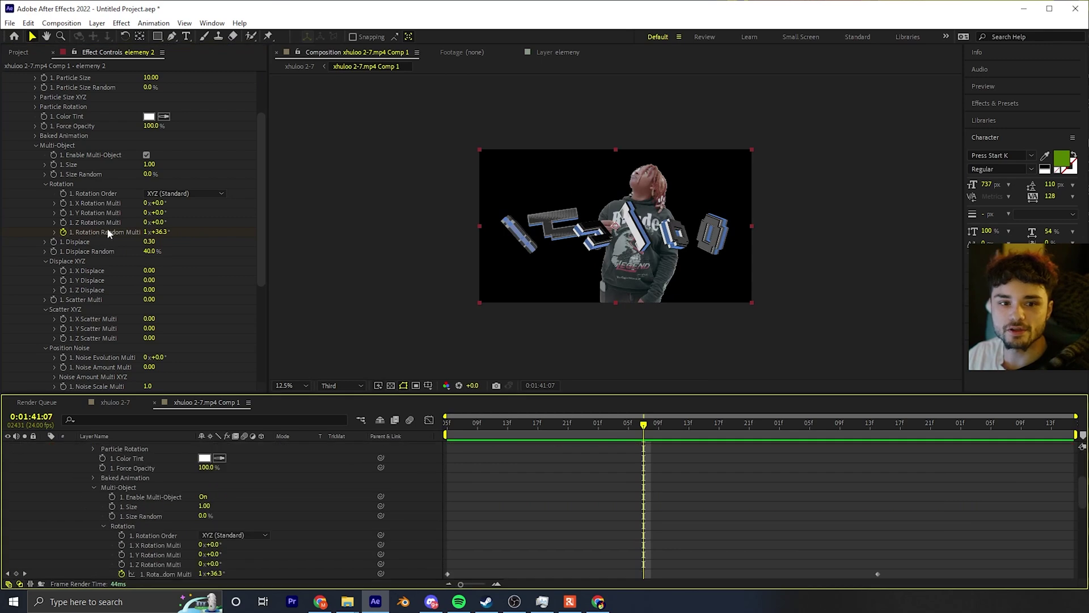
- Apply Easy Ease In to the -23° Rotation Random Multi keyframe, preview the letters, and collapse the elemeny 2 layer's properties
{"action": "scroll", "coordinate": [873, 525], "scroll_direction": "down", "scroll_amount": 5}
{"action": "left_click_drag", "start_coordinate": [856, 501], "coordinate": [917, 548]}
{"action": "right_click", "coordinate": [878, 516]}
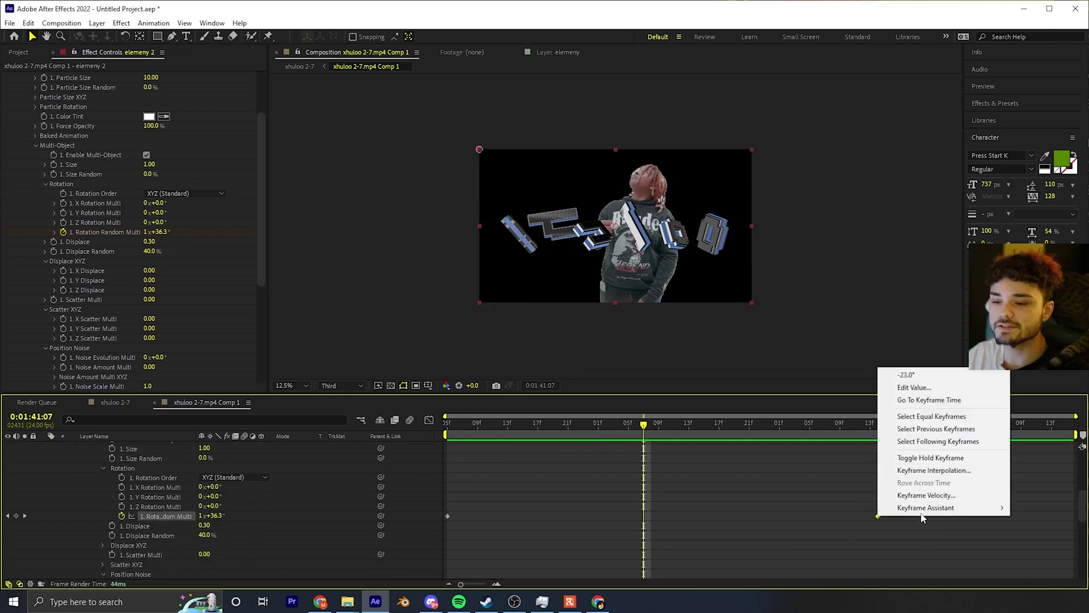
{"action": "mouse_move", "coordinate": [936, 507]}
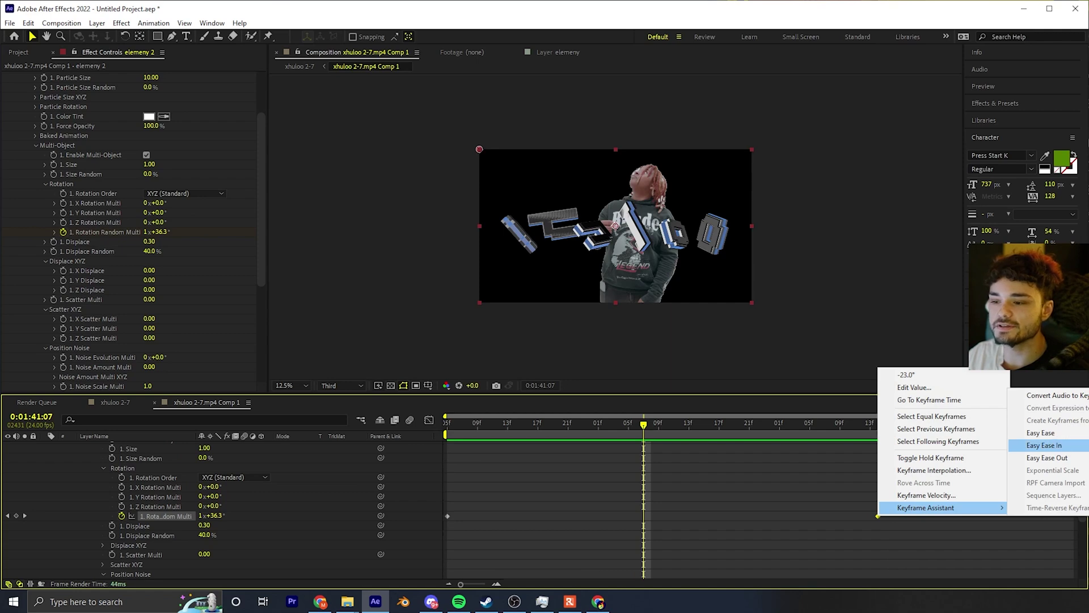
{"action": "left_click", "coordinate": [1044, 444]}
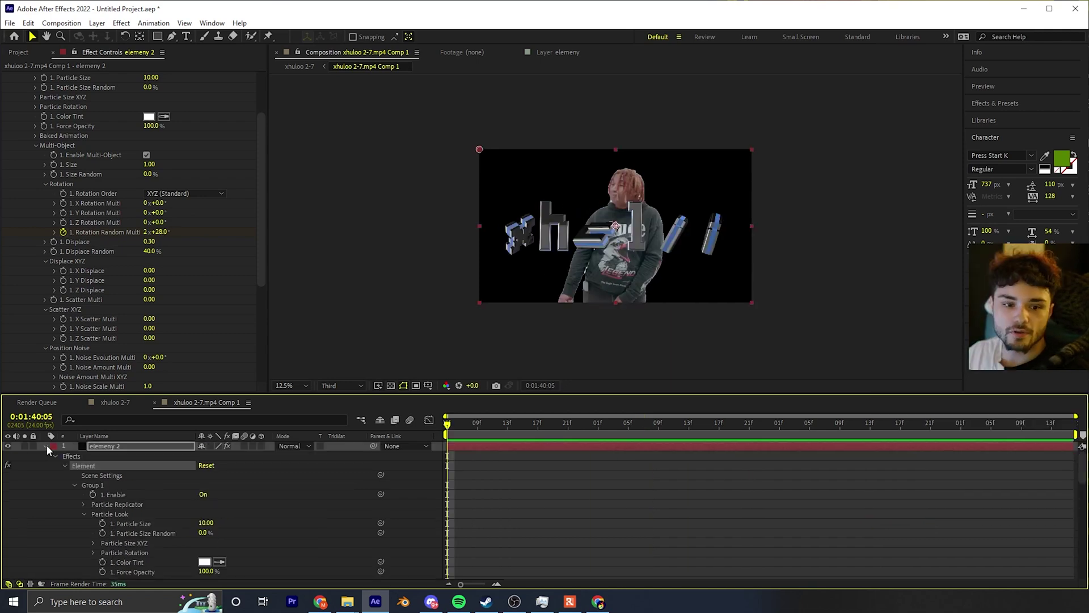
{"action": "left_click", "coordinate": [45, 446]}
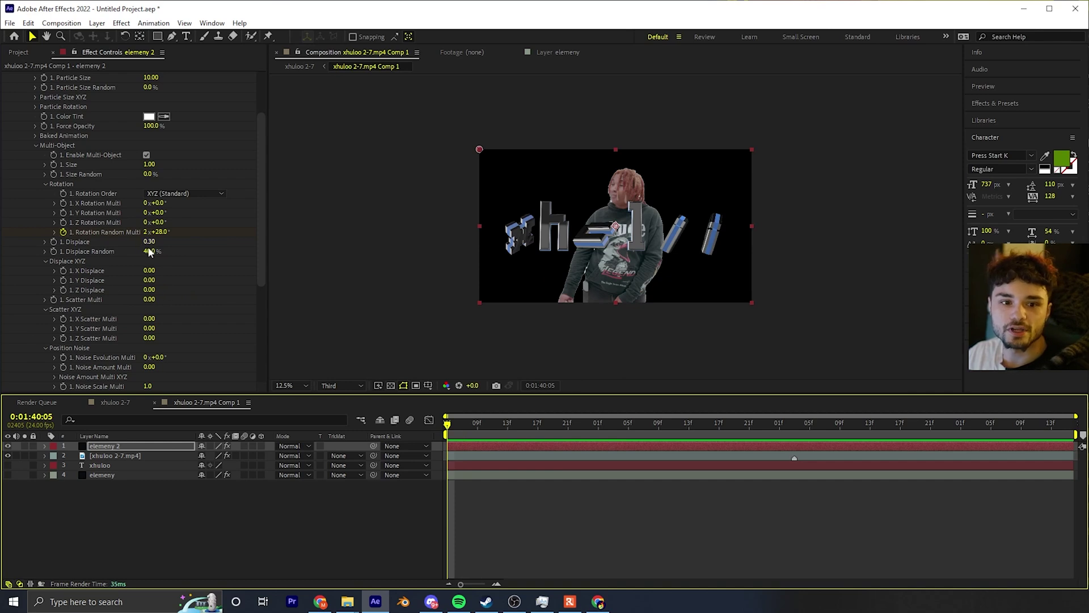
- Set the Multi-Object Displace to 0.47, Z Displace to 2.92 and X Scatter Multi to 0.60
{"action": "left_click_drag", "start_coordinate": [149, 241], "coordinate": [150, 240]}
{"action": "scroll", "coordinate": [148, 315], "scroll_direction": "down", "scroll_amount": 1}
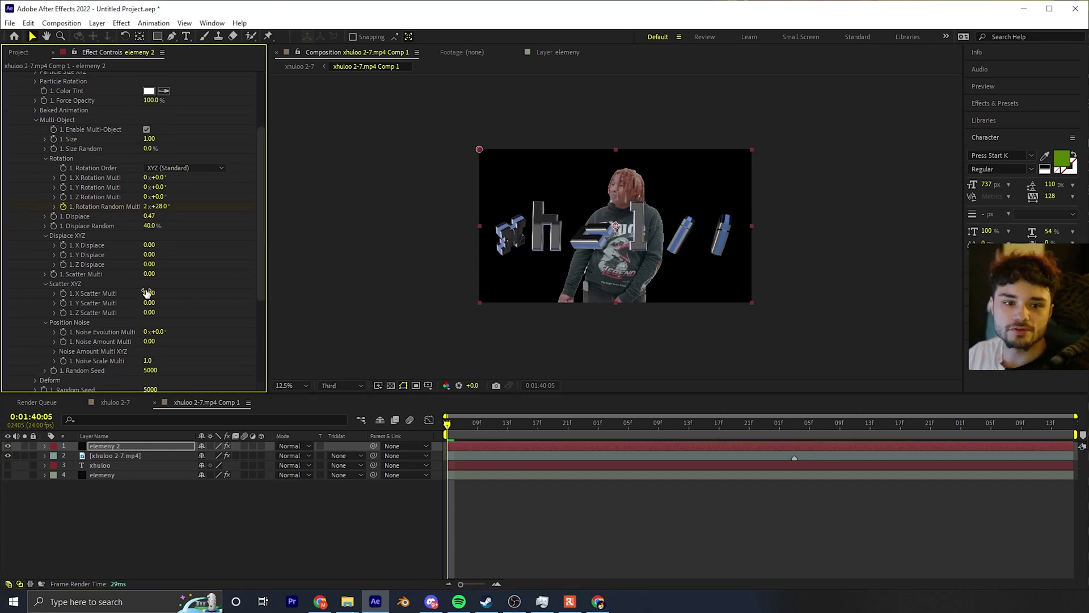
{"action": "left_click_drag", "start_coordinate": [147, 264], "coordinate": [457, 238]}
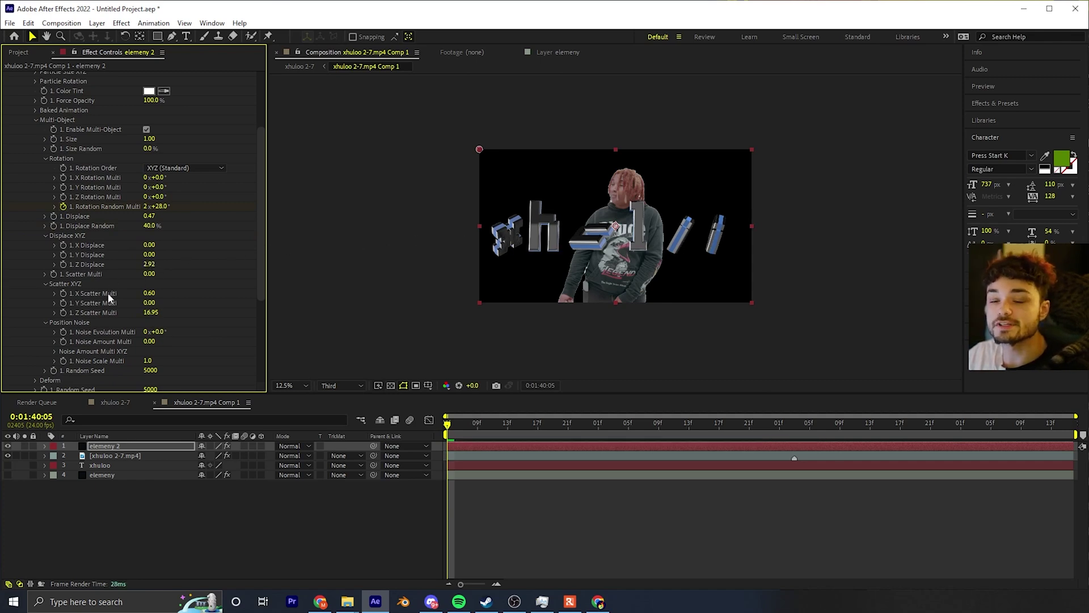
- Set Z Scatter Multi to 200 and preview the scattered letters
{"action": "left_click_drag", "start_coordinate": [150, 312], "coordinate": [352, 298]}
{"action": "left_click", "coordinate": [150, 313]}
{"action": "type", "text": "200"}
{"action": "key", "text": "Return"}
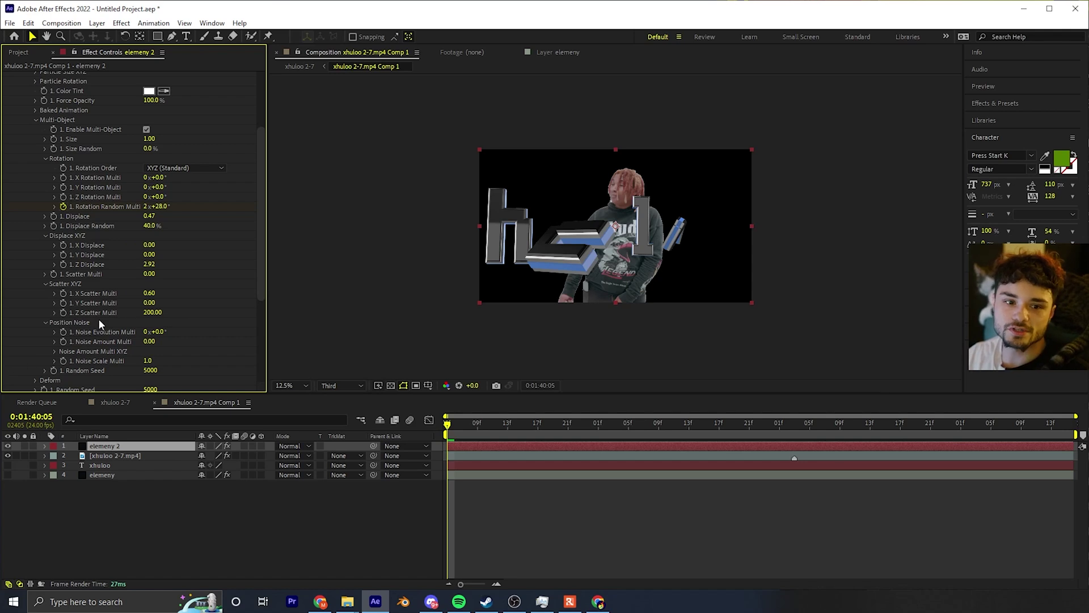
{"action": "key", "text": "space"}
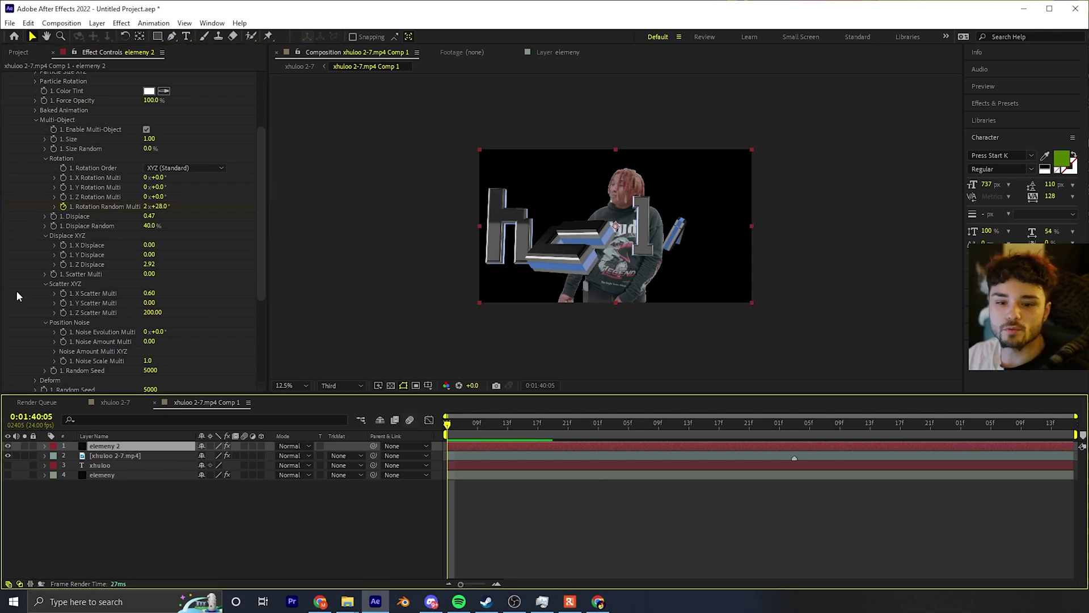
- Keyframe Z Scatter Multi at 200 at the composition start and 0 around 0:01:42:11, and review the motion
{"action": "left_click", "coordinate": [63, 312]}
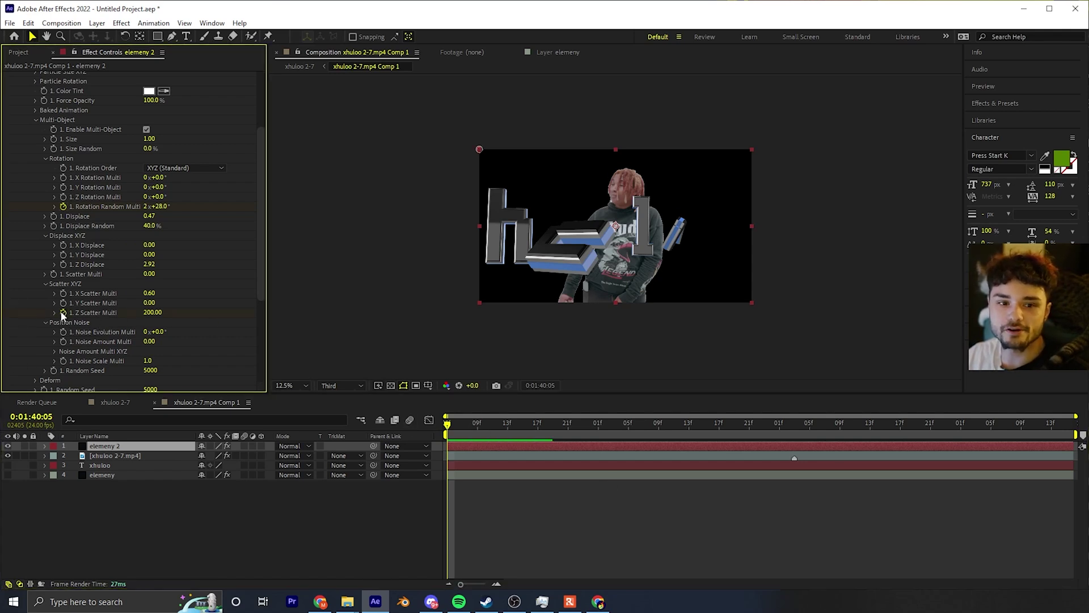
{"action": "left_click", "coordinate": [693, 430]}
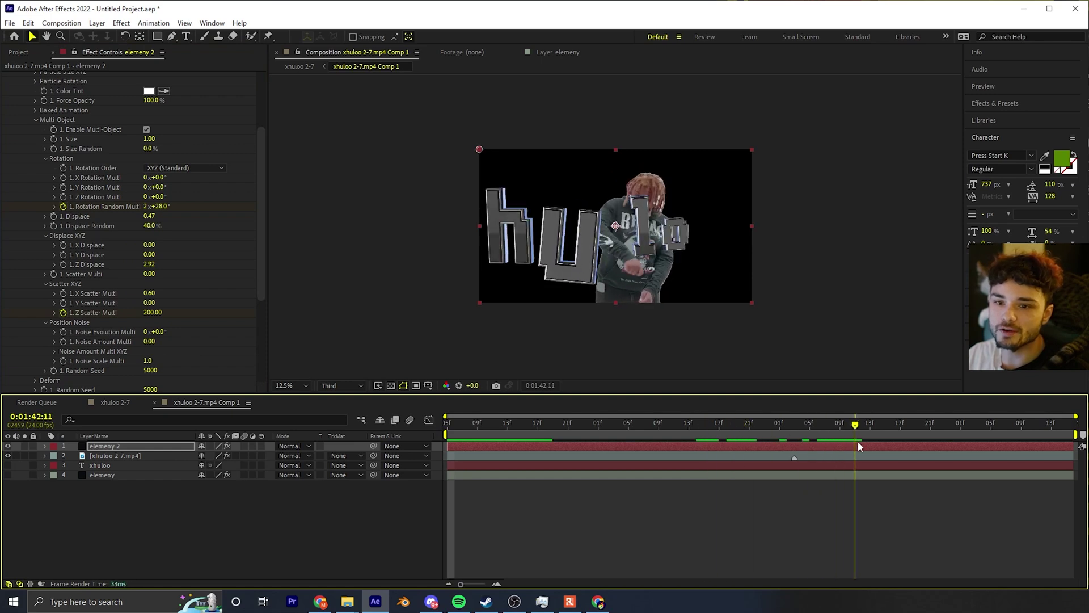
{"action": "left_click", "coordinate": [150, 312]}
{"action": "type", "text": "0"}
{"action": "key", "text": "Return"}
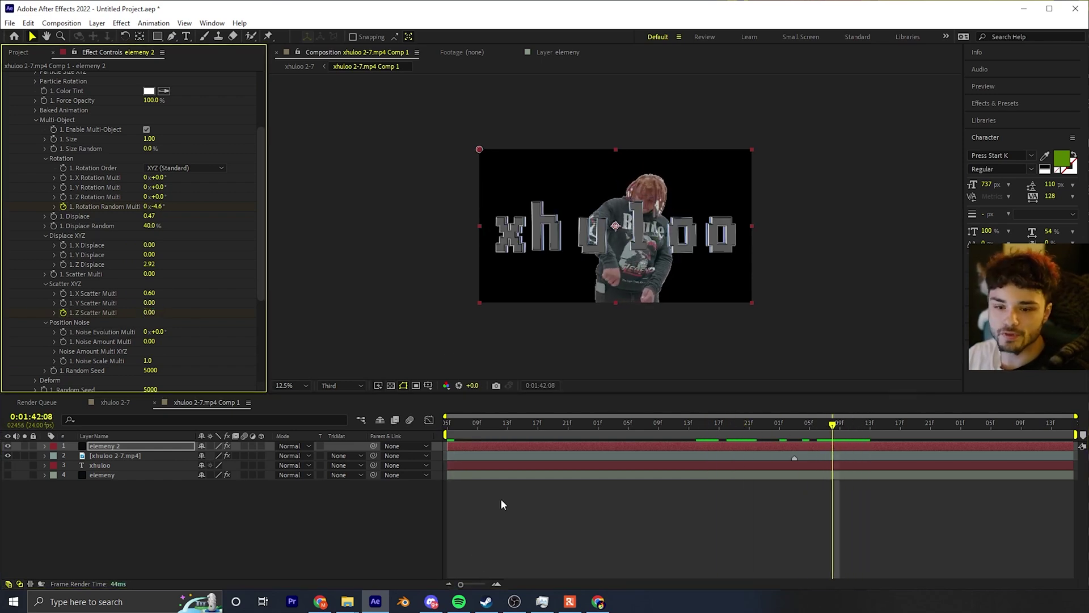
{"action": "left_click_drag", "start_coordinate": [583, 422], "coordinate": [482, 420]}
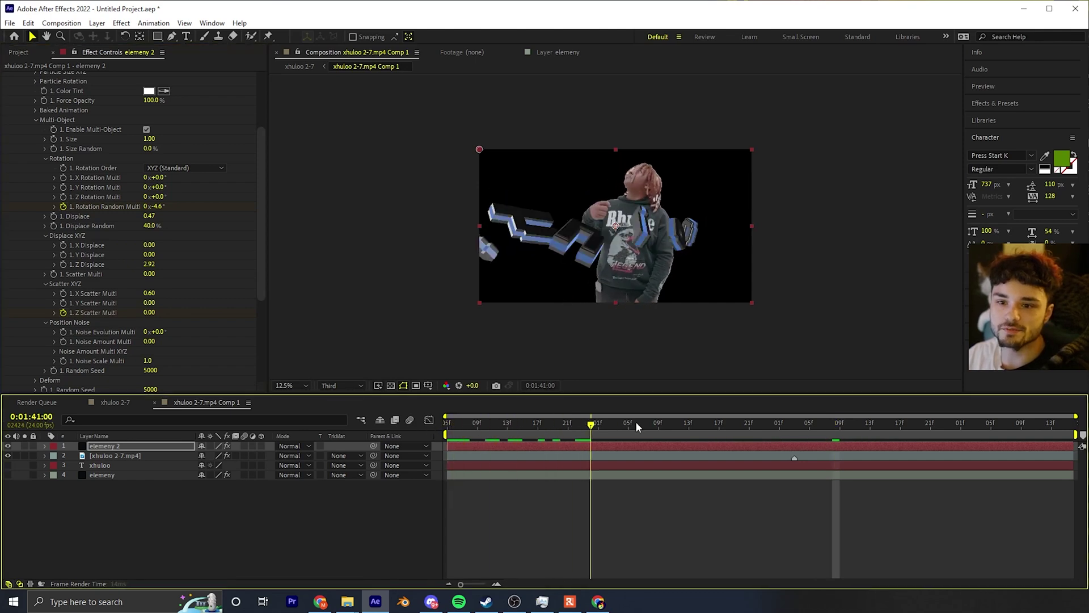
{"action": "left_click_drag", "start_coordinate": [778, 422], "coordinate": [445, 426]}
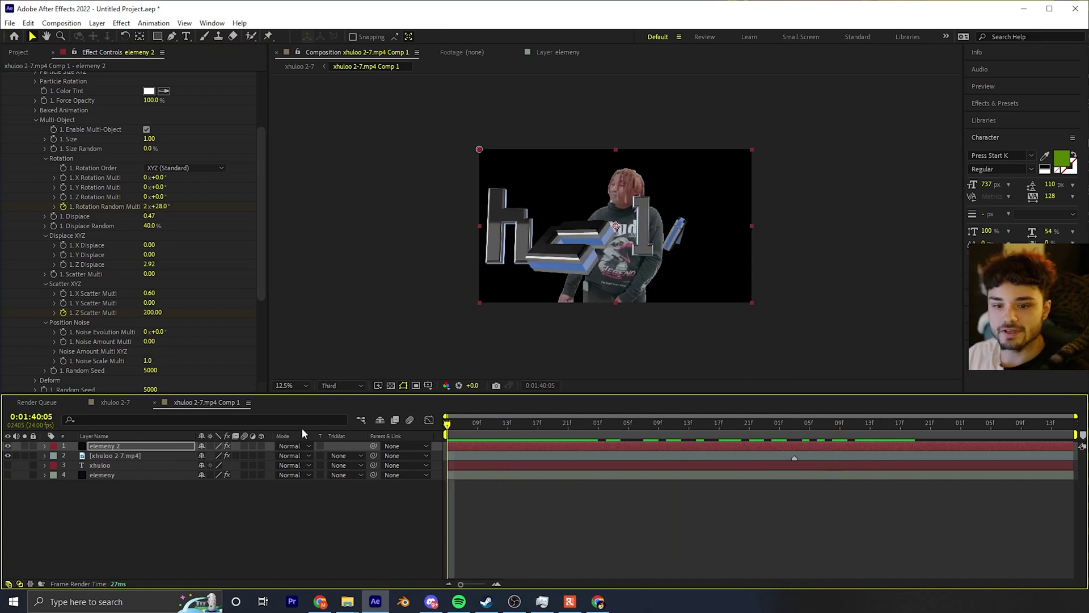
{"action": "scroll", "coordinate": [36, 288], "scroll_direction": "down", "scroll_amount": 4}
{"action": "left_click", "coordinate": [508, 424]}
{"action": "left_click_drag", "start_coordinate": [509, 424], "coordinate": [293, 405]}
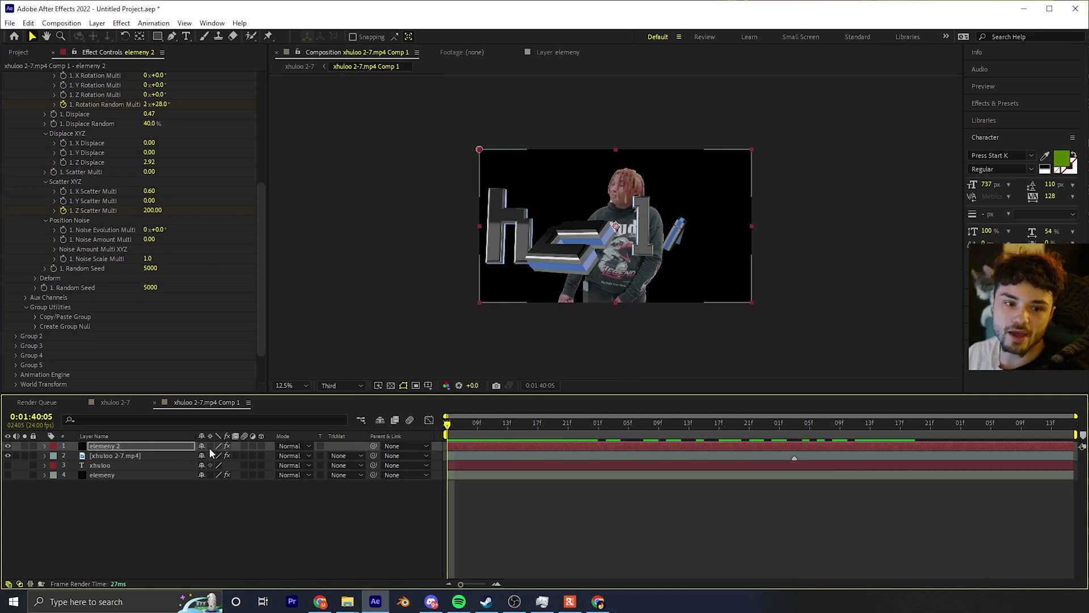
- Switch the Element effect's Output on the elemeny 2 layer to show Z Depth
{"action": "scroll", "coordinate": [93, 307], "scroll_direction": "down", "scroll_amount": 2}
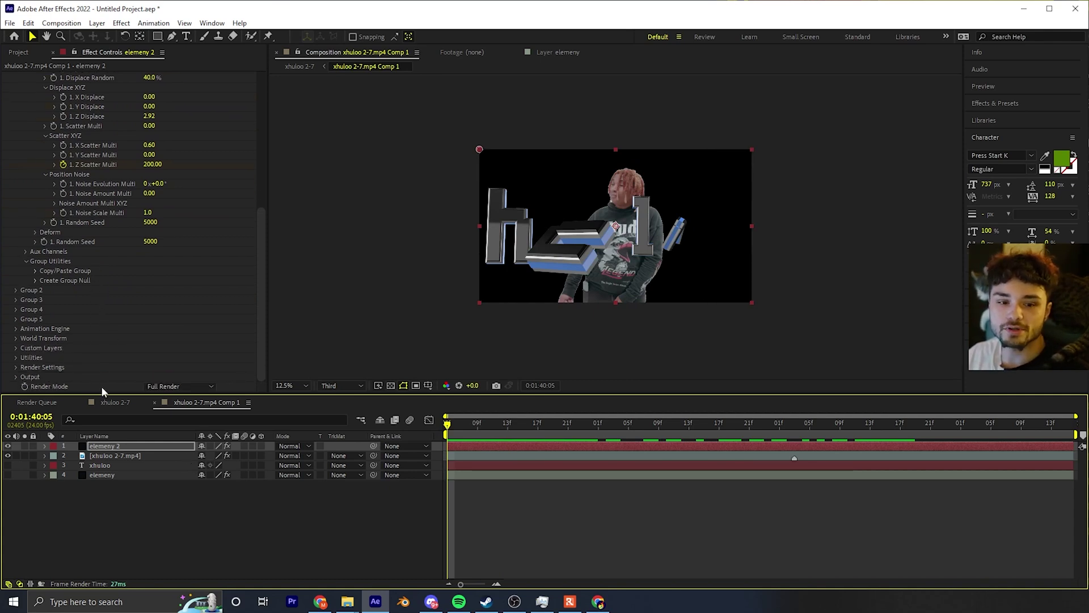
{"action": "left_click", "coordinate": [16, 376]}
{"action": "scroll", "coordinate": [116, 309], "scroll_direction": "down", "scroll_amount": 6}
{"action": "left_click", "coordinate": [196, 222]}
{"action": "left_click", "coordinate": [201, 249]}
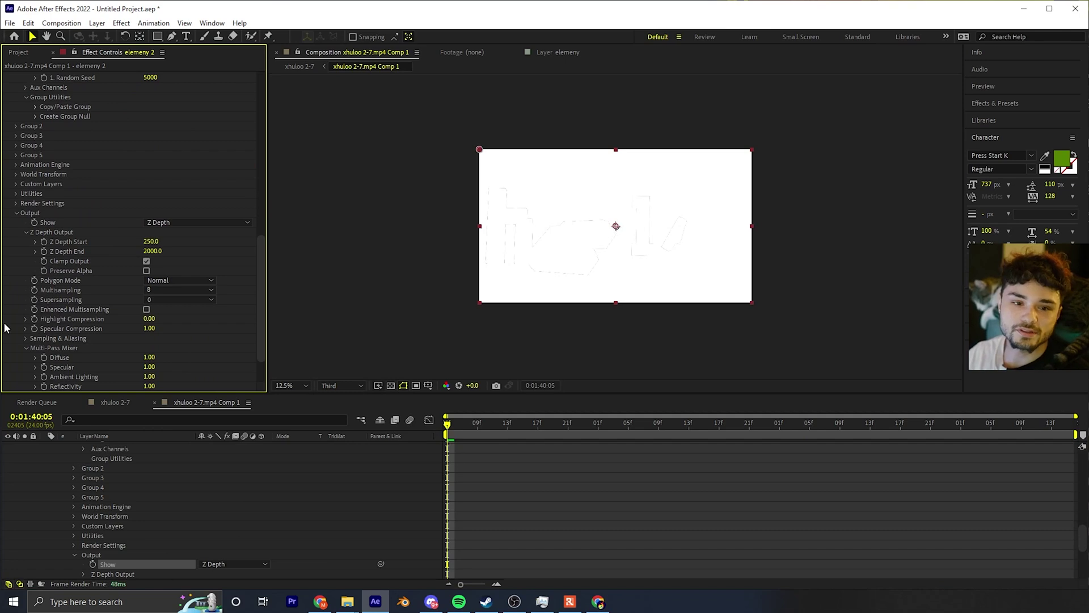
- Set Z Depth Start to 4180 and Z Depth End to 3590 in the Element effect's depth output
{"action": "left_click_drag", "start_coordinate": [151, 242], "coordinate": [375, 263]}
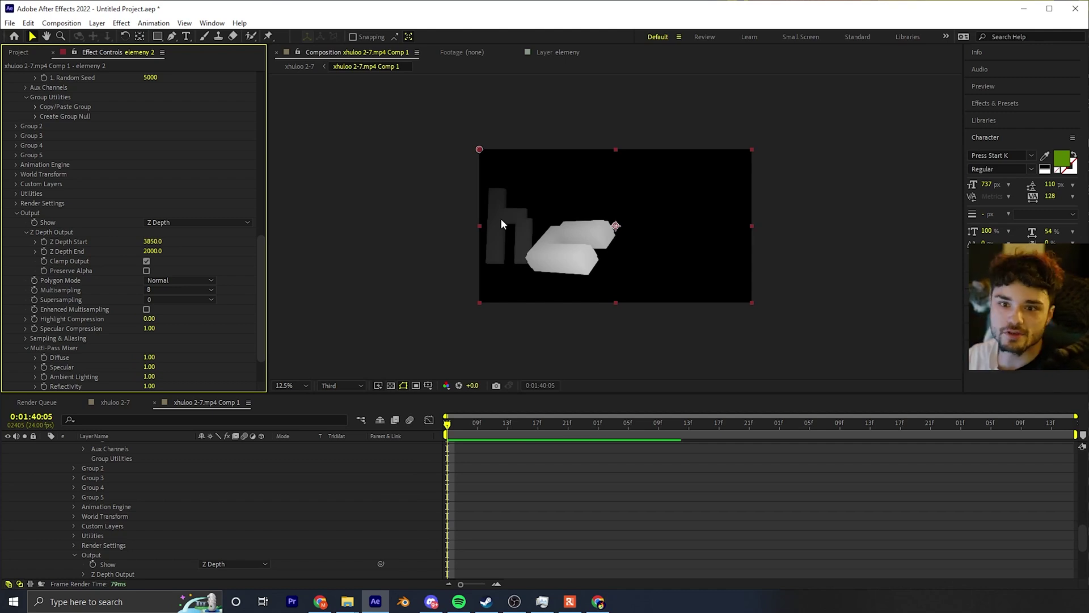
{"action": "mouse_move", "coordinate": [152, 241]}
{"action": "left_mouse_down"}
{"action": "mouse_move", "coordinate": [196, 250]}
{"action": "mouse_move", "coordinate": [151, 249]}
{"action": "left_mouse_up"}
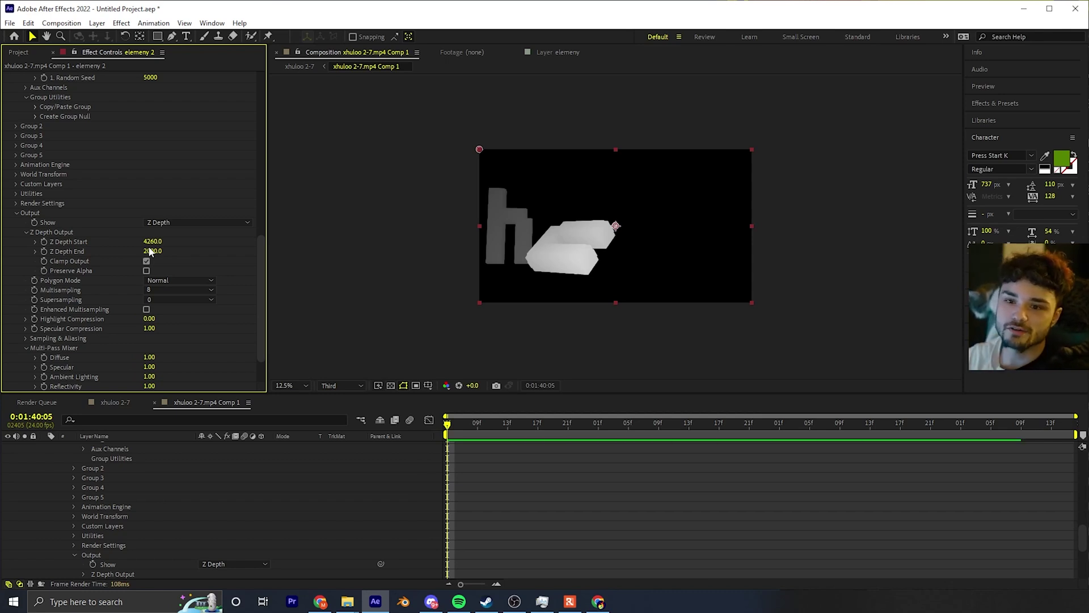
{"action": "left_click_drag", "start_coordinate": [161, 255], "coordinate": [255, 255]}
{"action": "mouse_move", "coordinate": [156, 244]}
{"action": "left_mouse_down"}
{"action": "mouse_move", "coordinate": [184, 243]}
{"action": "mouse_move", "coordinate": [162, 244]}
{"action": "left_mouse_up"}
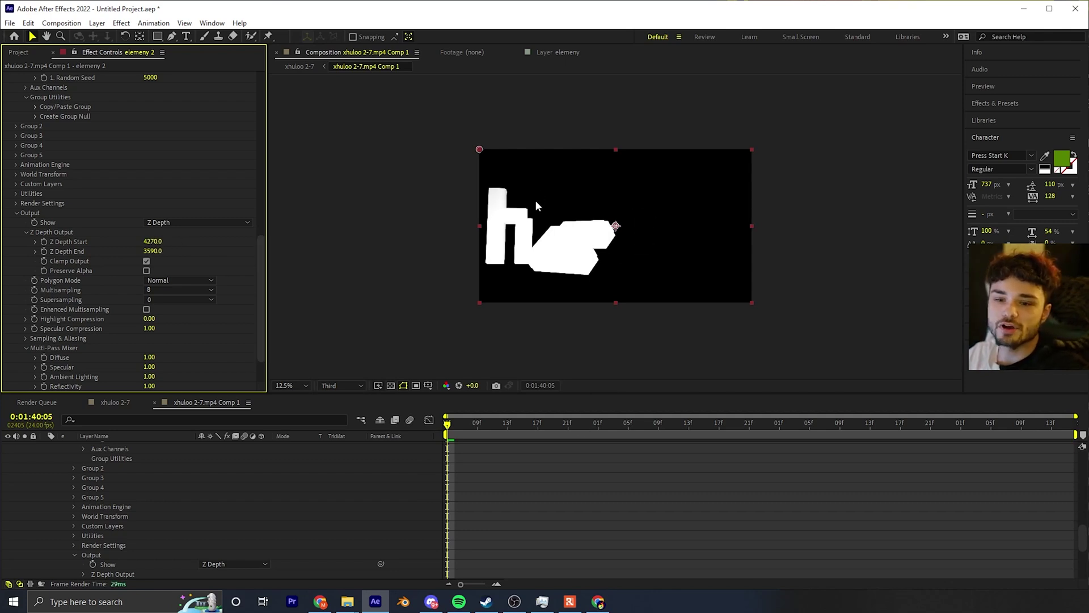
{"action": "mouse_move", "coordinate": [152, 241]}
{"action": "left_mouse_down"}
{"action": "mouse_move", "coordinate": [181, 243]}
{"action": "mouse_move", "coordinate": [154, 242]}
{"action": "left_mouse_up"}
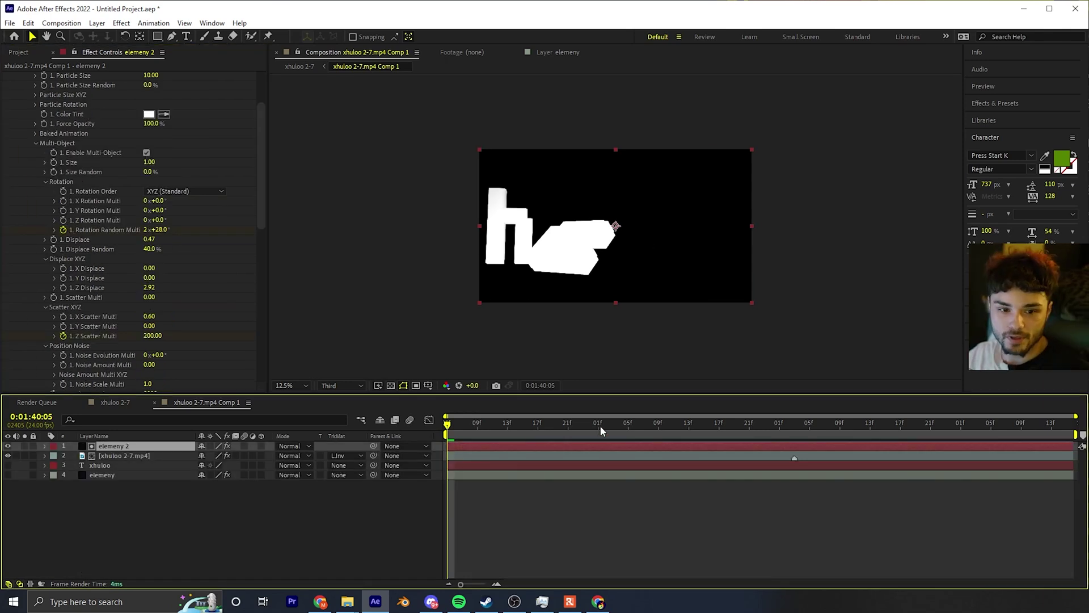
- Collapse the Group 1 and Output settings of the Element effect and expand World Transform with its World Rotation values
{"action": "scroll", "coordinate": [84, 314], "scroll_direction": "down", "scroll_amount": 5}
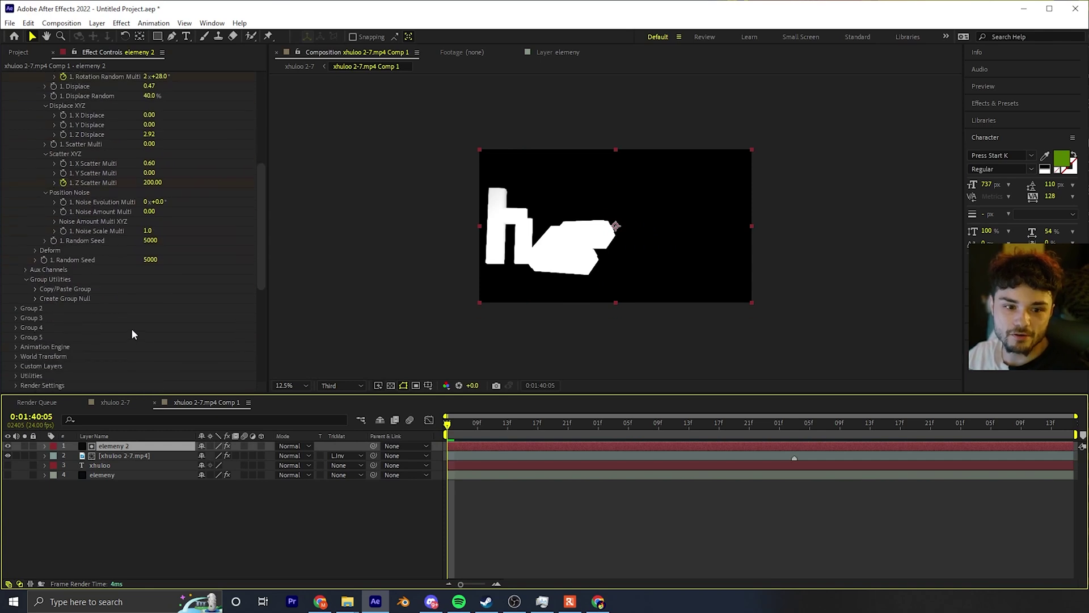
{"action": "scroll", "coordinate": [12, 128], "scroll_direction": "up", "scroll_amount": 15}
{"action": "left_click", "coordinate": [13, 114]}
{"action": "left_click", "coordinate": [16, 114]}
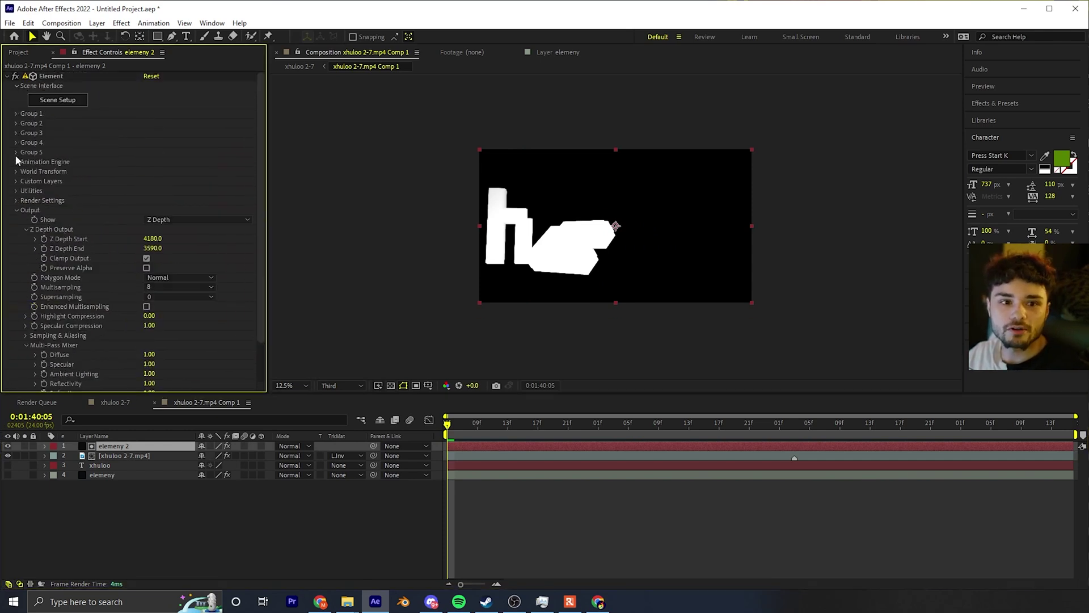
{"action": "left_click", "coordinate": [15, 211]}
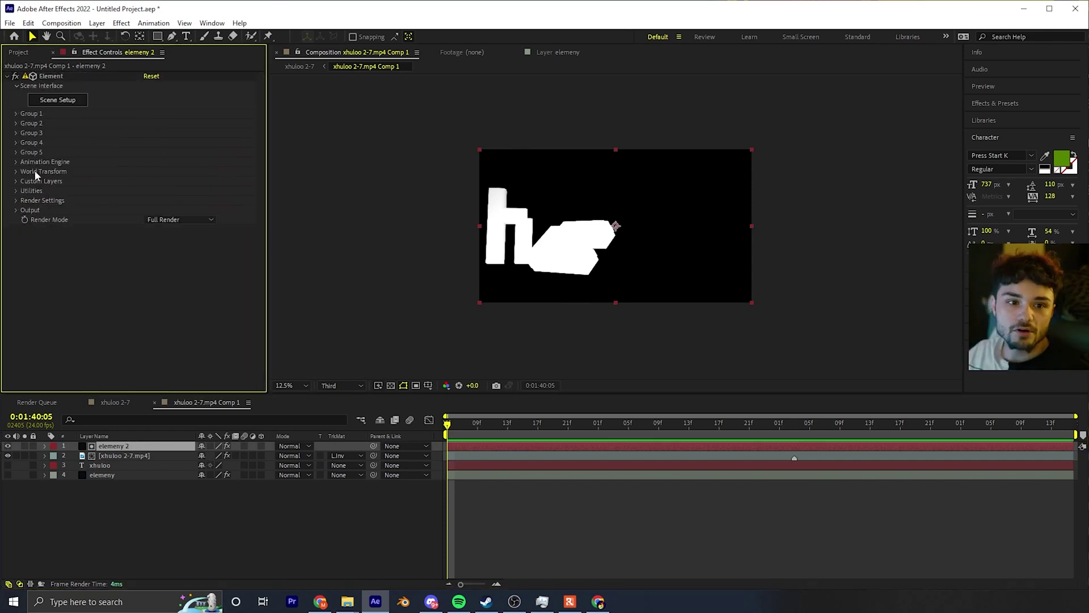
{"action": "left_click", "coordinate": [16, 172]}
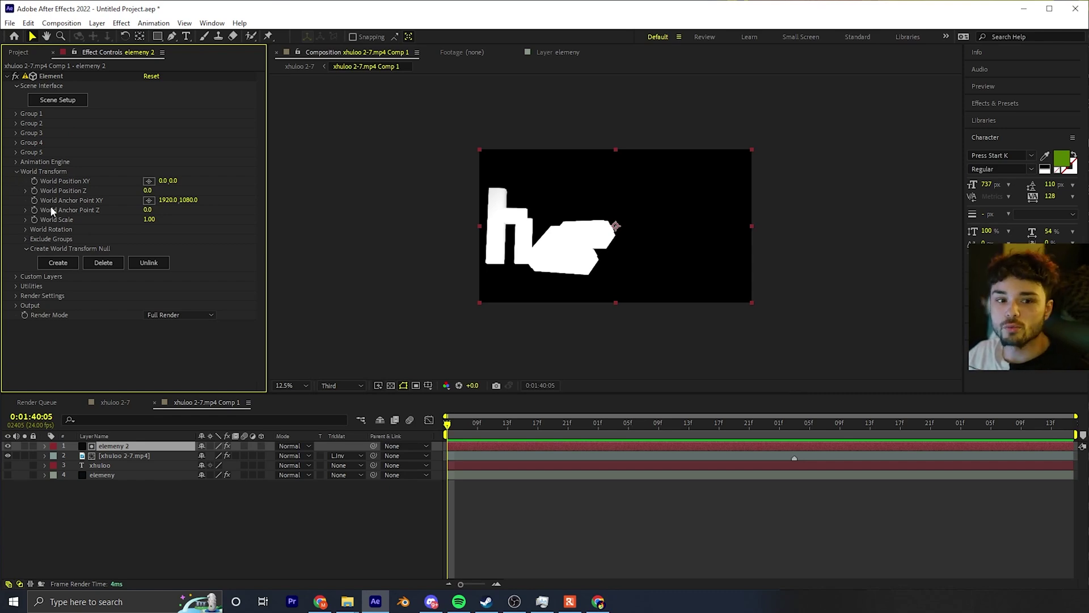
{"action": "left_click", "coordinate": [26, 229]}
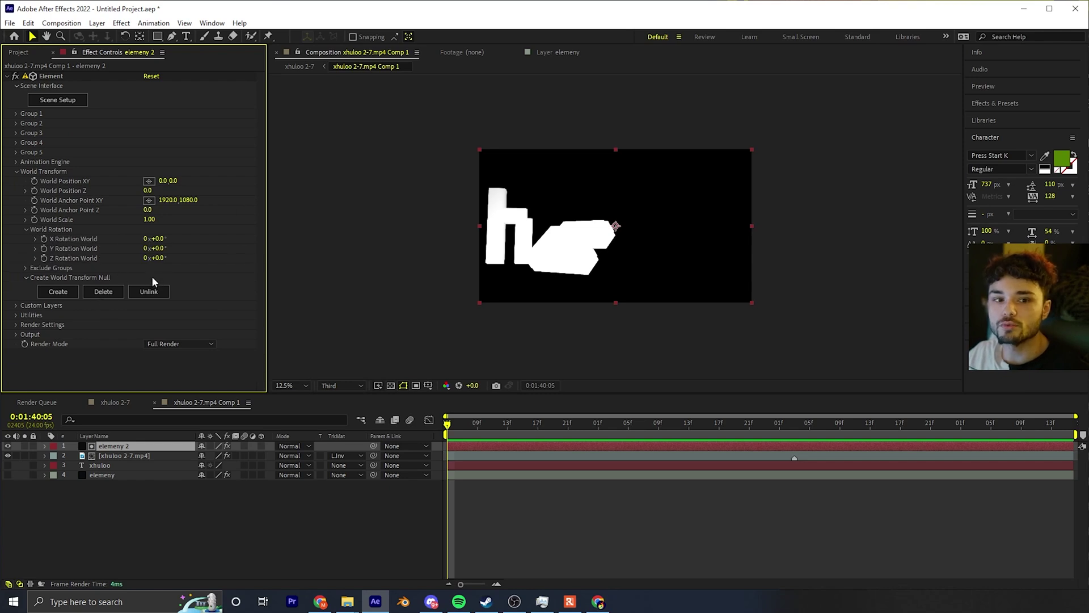
{"action": "left_click_drag", "start_coordinate": [160, 258], "coordinate": [359, 250]}
{"action": "key", "text": "ctrl+z"}
{"action": "key", "text": "ctrl+z"}
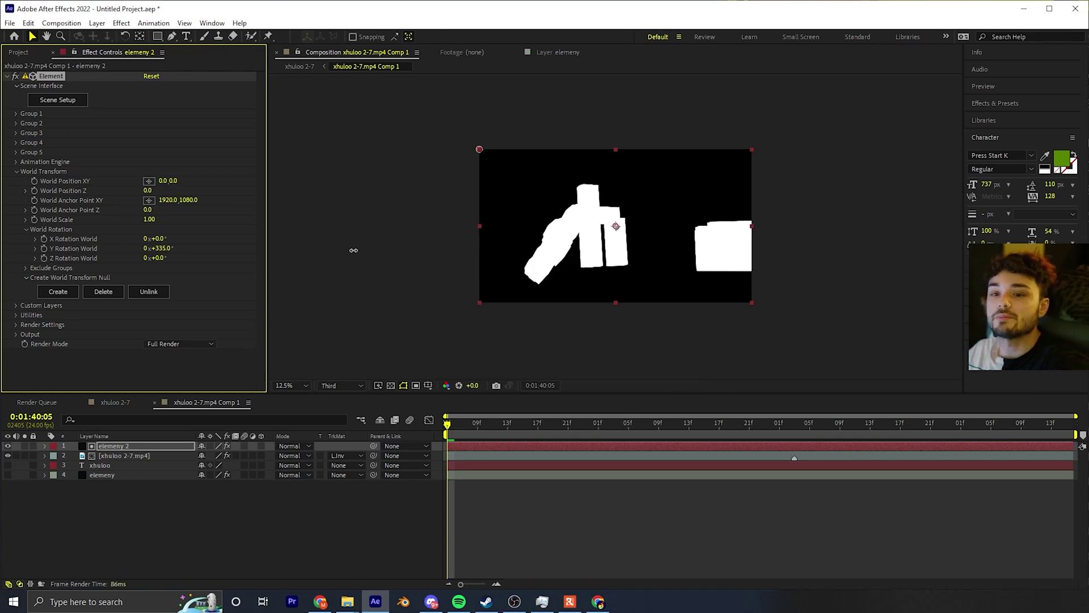
- Keyframe Y Rotation World at 274° at the composition start and 0° at 0:01:42:17, and review the motion
{"action": "left_click_drag", "start_coordinate": [354, 250], "coordinate": [333, 265]}
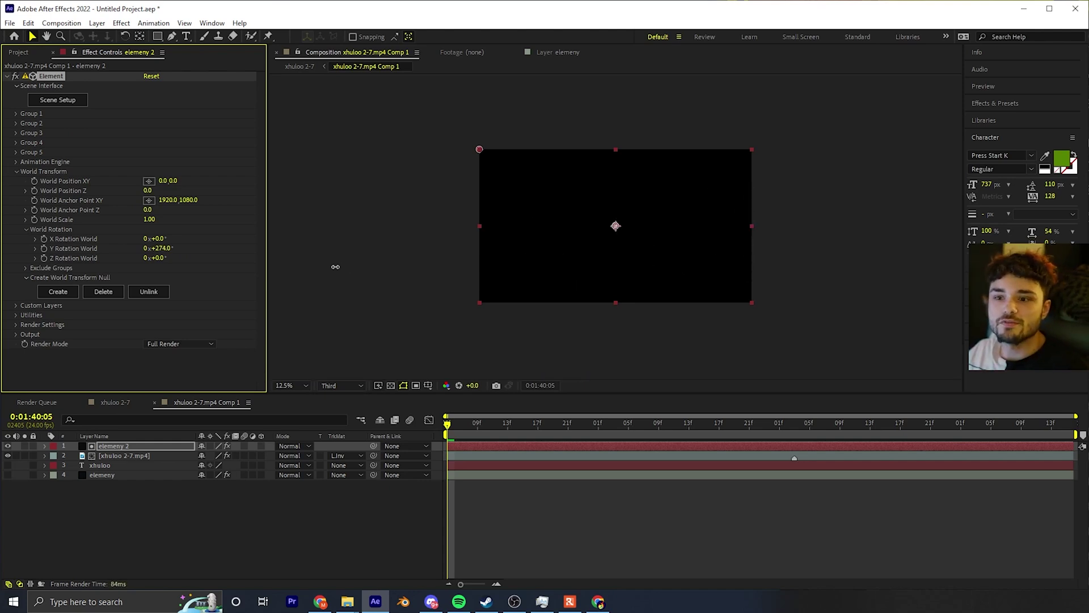
{"action": "left_click", "coordinate": [451, 434]}
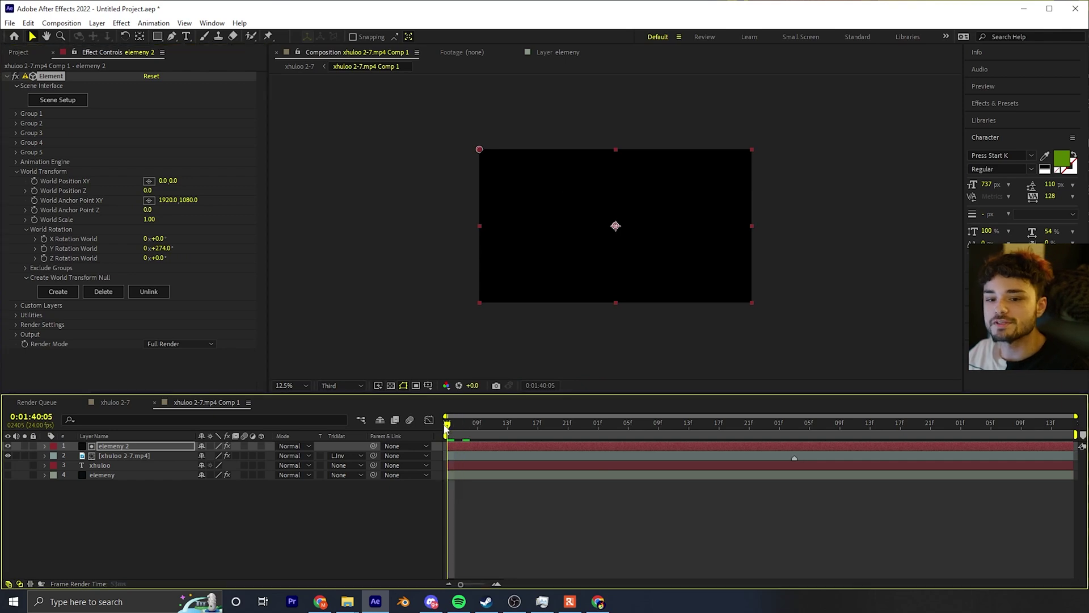
{"action": "left_click", "coordinate": [44, 248]}
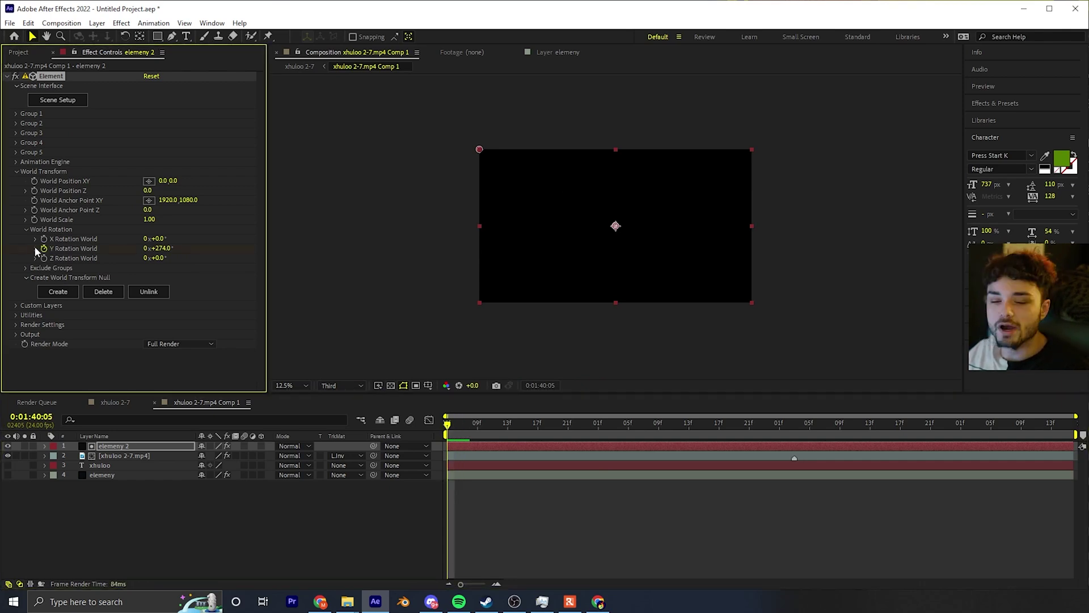
{"action": "left_click_drag", "start_coordinate": [471, 424], "coordinate": [900, 425]}
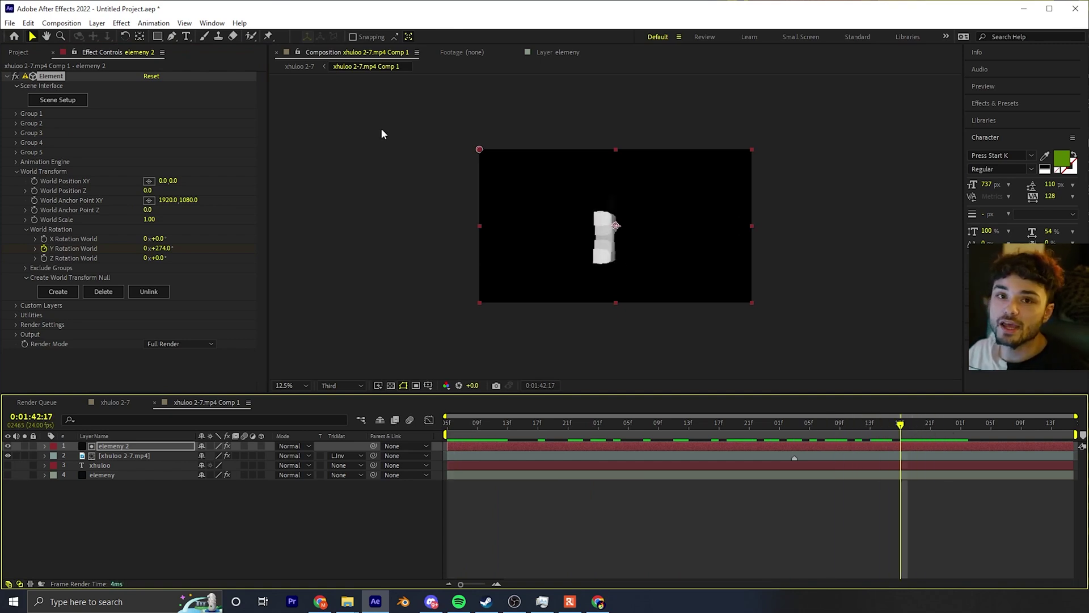
{"action": "left_click", "coordinate": [160, 248]}
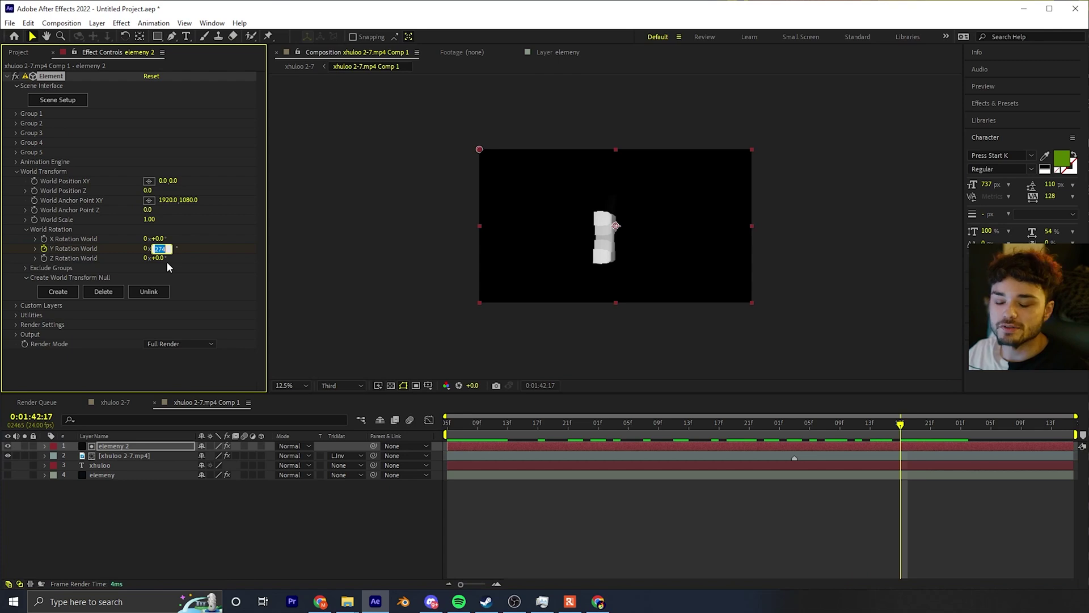
{"action": "key", "text": "Return"}
{"action": "left_click_drag", "start_coordinate": [544, 425], "coordinate": [891, 442]}
{"action": "key", "text": "Page_Up"}
{"action": "key", "text": "Page_Up"}
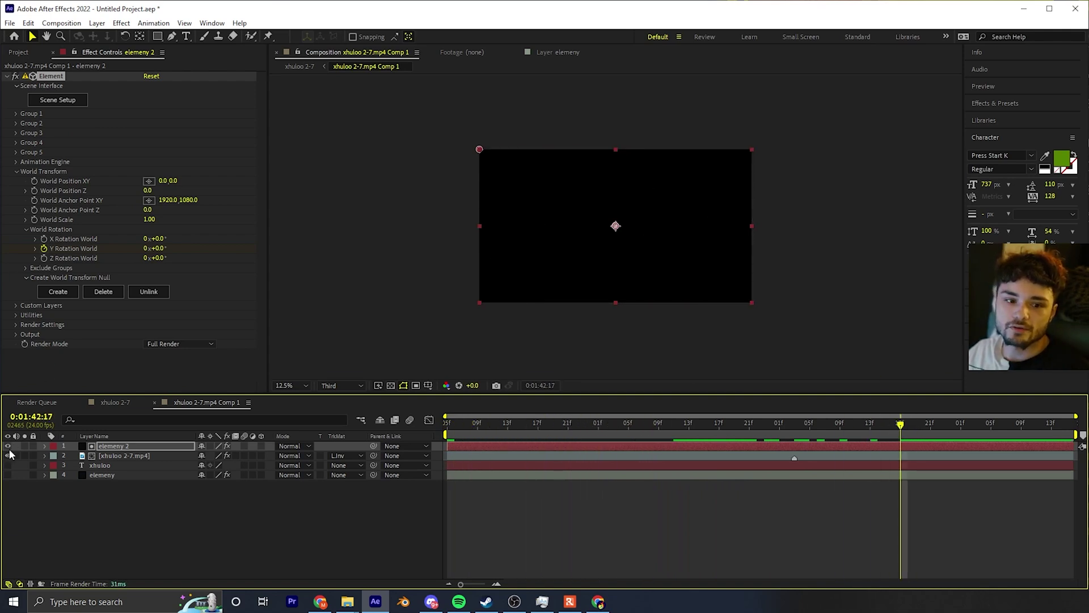
- Hide the elemeny 2 matte layer and review how the luma inverted matte cuts the performer footage across the timeline
{"action": "left_click", "coordinate": [360, 455]}
{"action": "left_click", "coordinate": [9, 447]}
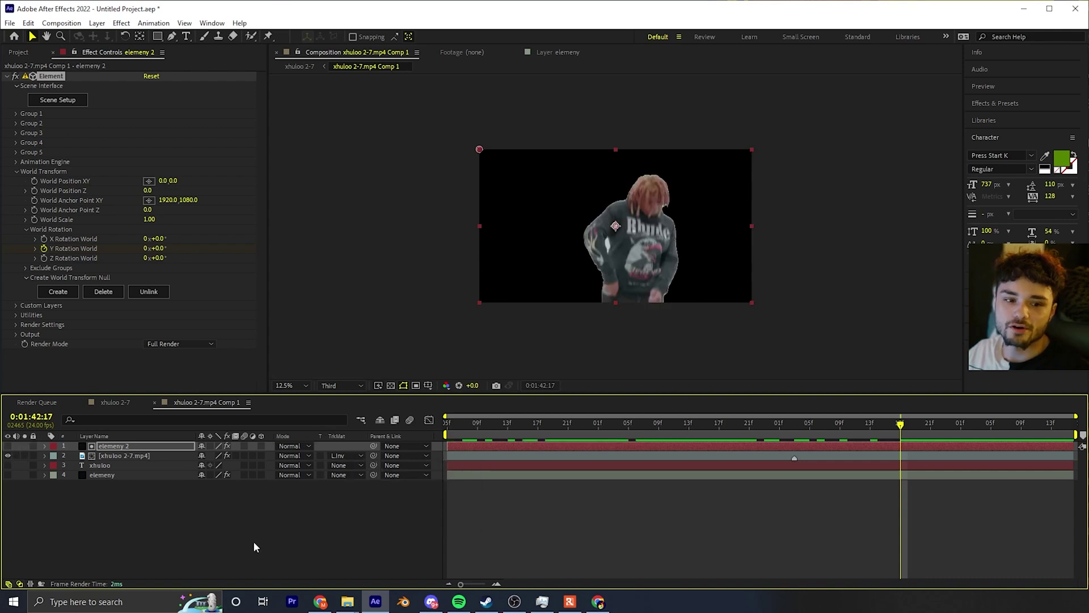
{"action": "left_click", "coordinate": [253, 547]}
{"action": "left_click_drag", "start_coordinate": [656, 423], "coordinate": [682, 424]}
{"action": "key", "text": "space"}
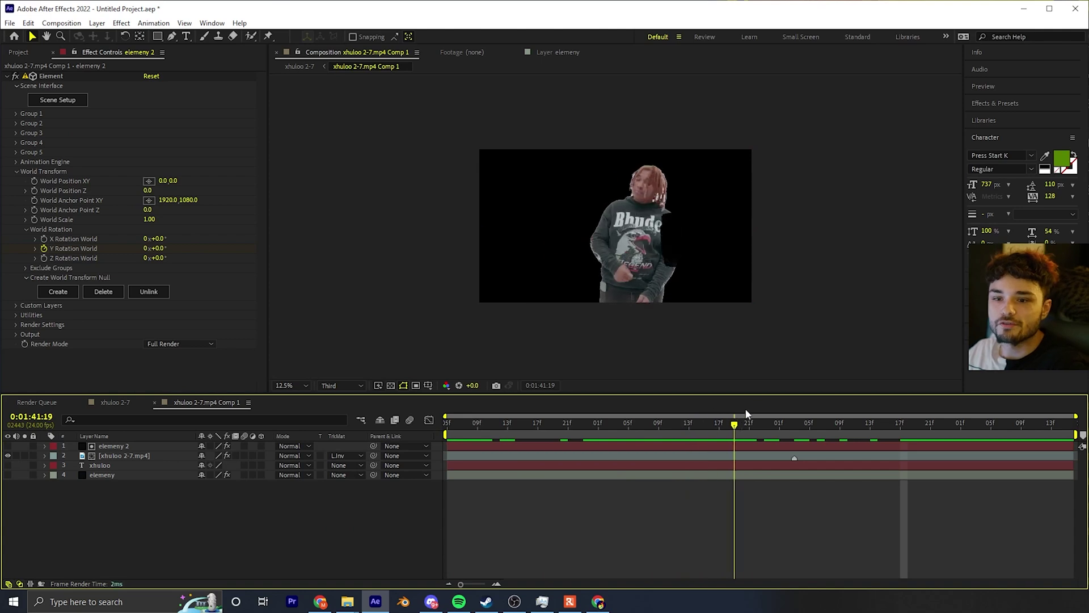
{"action": "left_click_drag", "start_coordinate": [880, 413], "coordinate": [318, 441]}
{"action": "left_click_drag", "start_coordinate": [520, 429], "coordinate": [683, 429]}
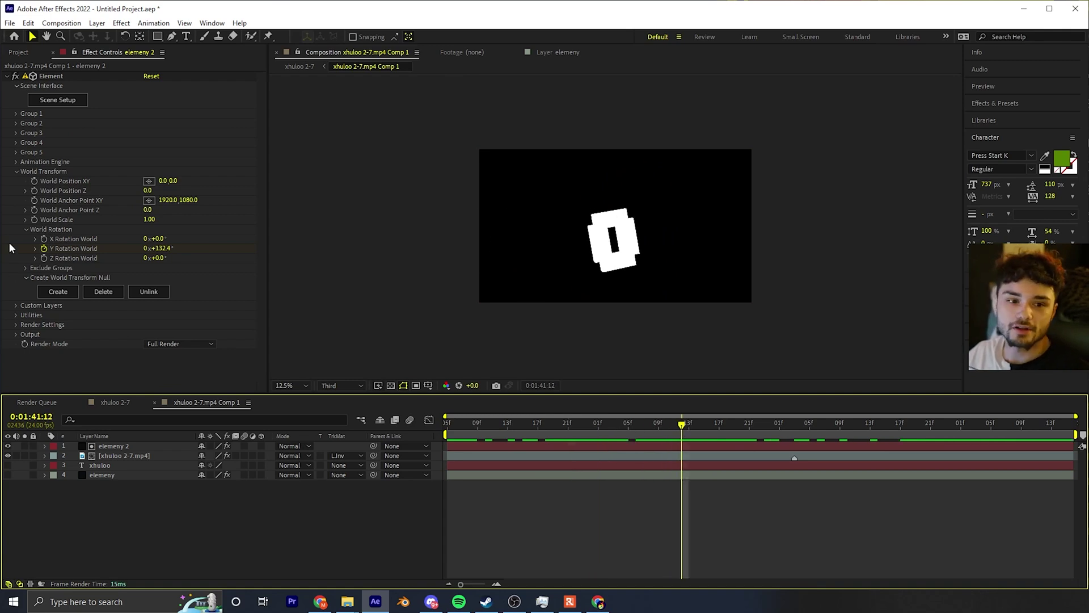
- Expand elemeny 2's Element Output settings, set Z Depth Start to 8610 and Z Depth End to 4570, and check the rotation's shading
{"action": "left_click", "coordinate": [16, 334]}
{"action": "scroll", "coordinate": [29, 333], "scroll_direction": "down", "scroll_amount": 3}
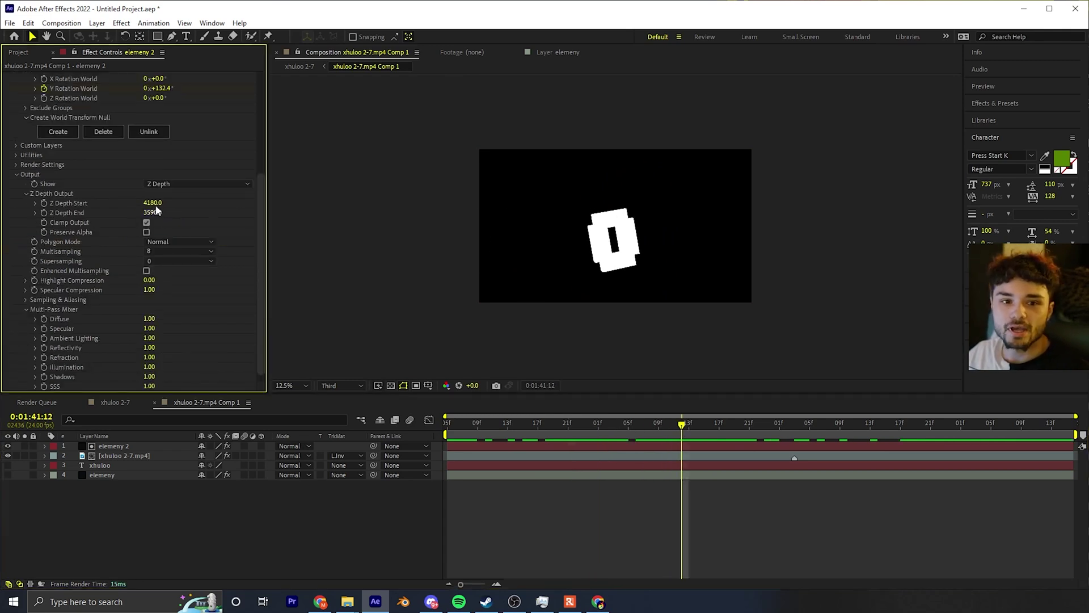
{"action": "left_click_drag", "start_coordinate": [153, 206], "coordinate": [431, 218]}
{"action": "left_click_drag", "start_coordinate": [700, 424], "coordinate": [976, 418]}
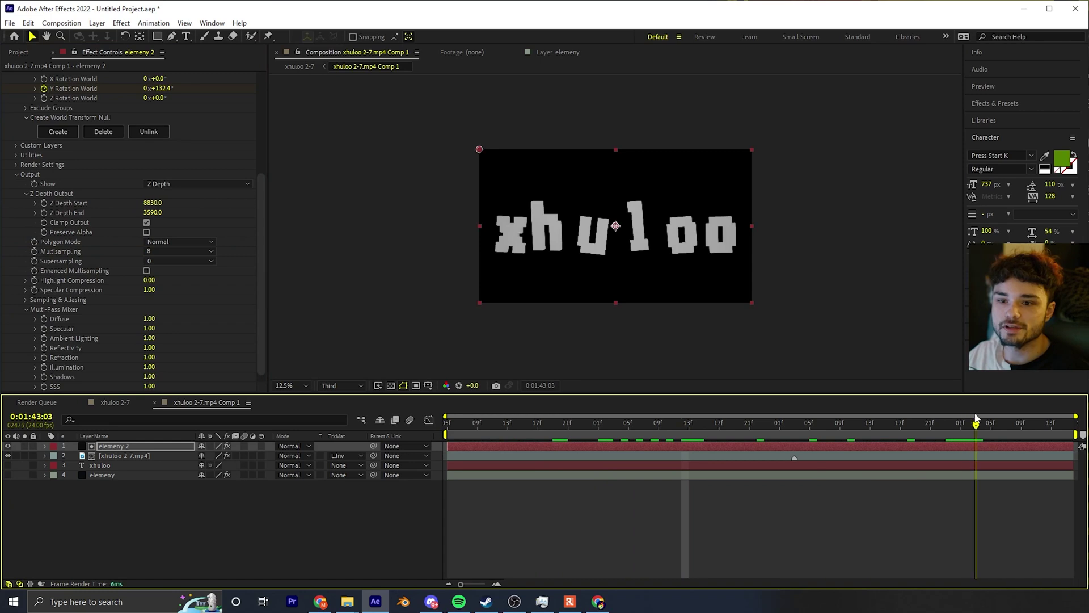
{"action": "mouse_move", "coordinate": [155, 215]}
{"action": "left_mouse_down"}
{"action": "mouse_move", "coordinate": [115, 219]}
{"action": "mouse_move", "coordinate": [231, 216]}
{"action": "mouse_move", "coordinate": [136, 211]}
{"action": "left_mouse_up"}
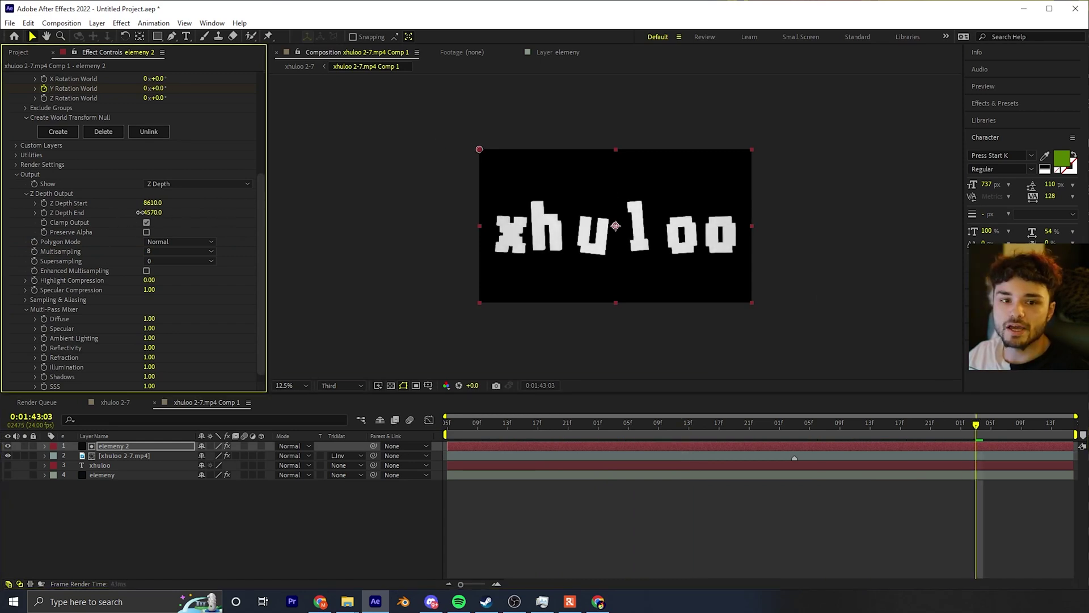
{"action": "left_click_drag", "start_coordinate": [766, 423], "coordinate": [599, 407]}
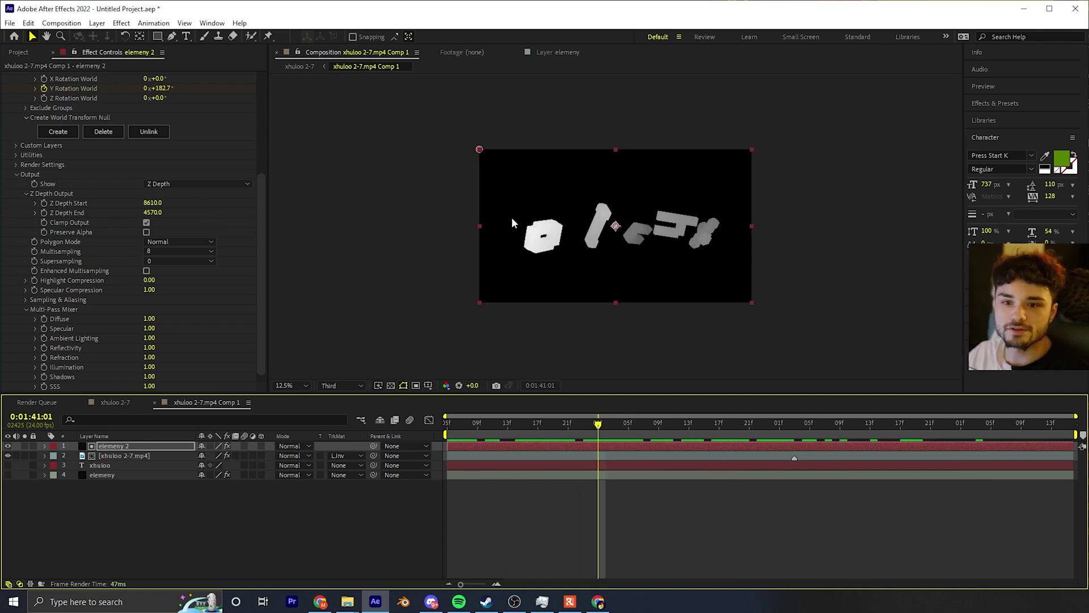
- Set elemeny 2's Z Depth Start to 6370 and Z Depth End to 5040, and preview the depth pass from the composition start
{"action": "left_click_drag", "start_coordinate": [152, 215], "coordinate": [134, 211]}
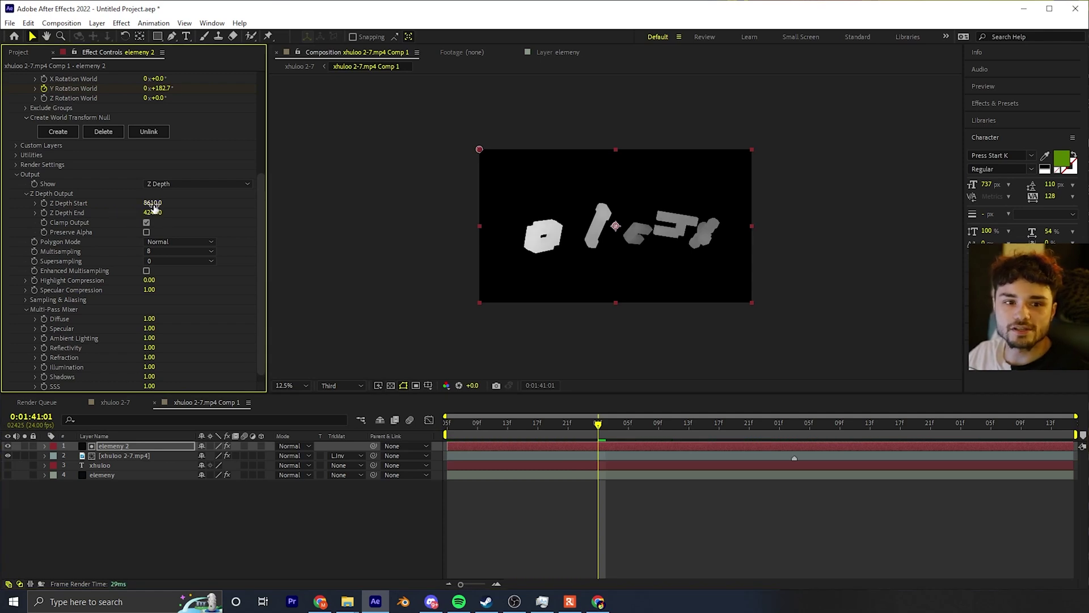
{"action": "left_click_drag", "start_coordinate": [154, 214], "coordinate": [59, 205]}
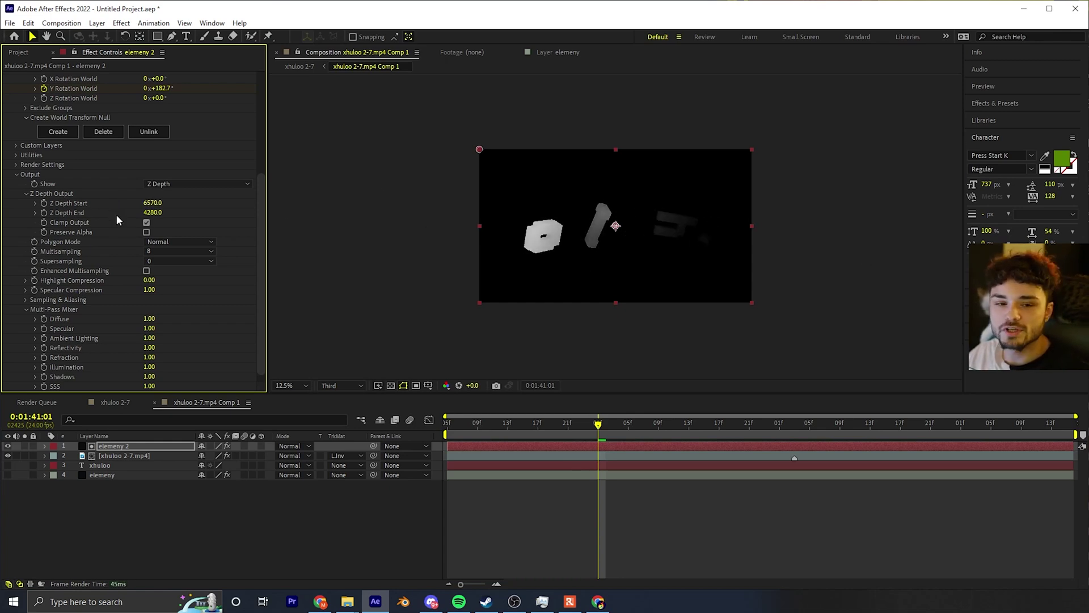
{"action": "mouse_move", "coordinate": [152, 212]}
{"action": "left_mouse_down"}
{"action": "mouse_move", "coordinate": [176, 210]}
{"action": "mouse_move", "coordinate": [140, 202]}
{"action": "mouse_move", "coordinate": [159, 213]}
{"action": "left_mouse_up"}
{"action": "left_click_drag", "start_coordinate": [644, 424], "coordinate": [391, 423]}
{"action": "key", "text": "space"}
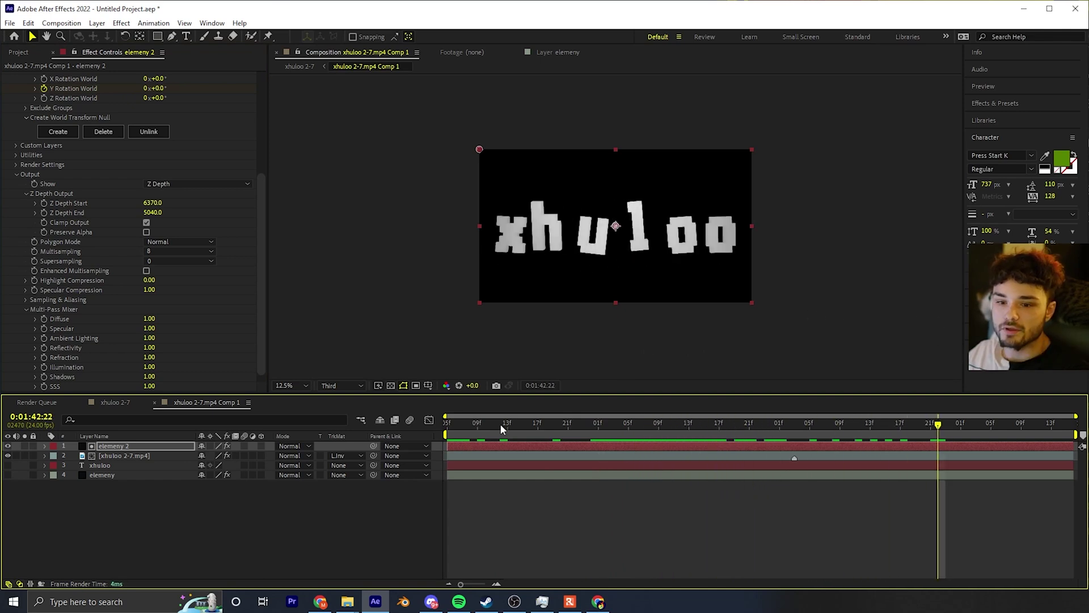
{"action": "key", "text": "space"}
- Turn off visibility of the elemeny 2 depth pass and check the letter-shaped cutouts in the performer up to 0:01:42:15
{"action": "left_click", "coordinate": [68, 522]}
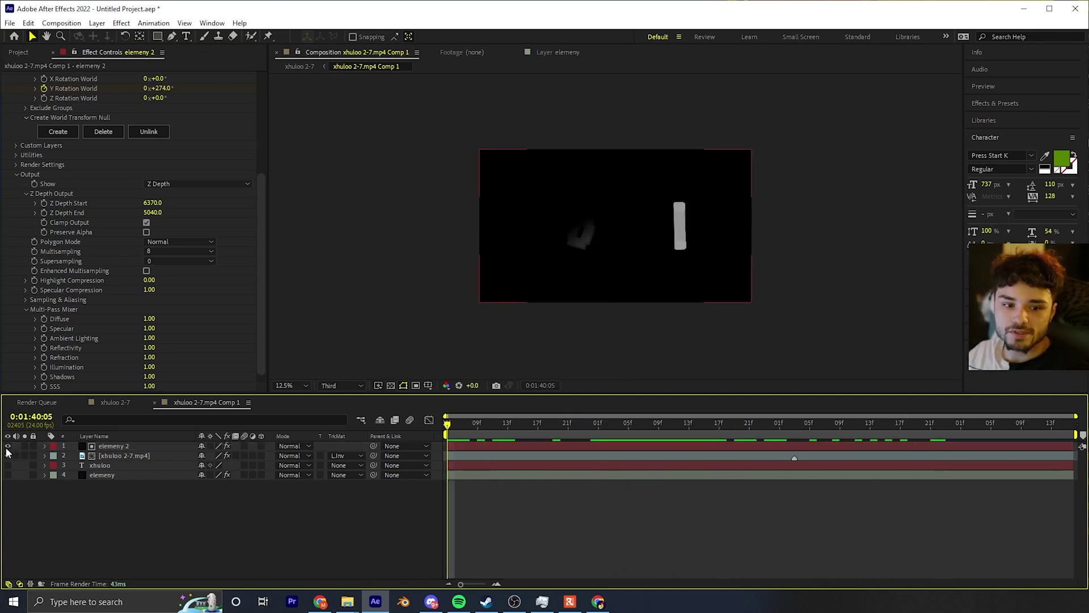
{"action": "left_click", "coordinate": [126, 457]}
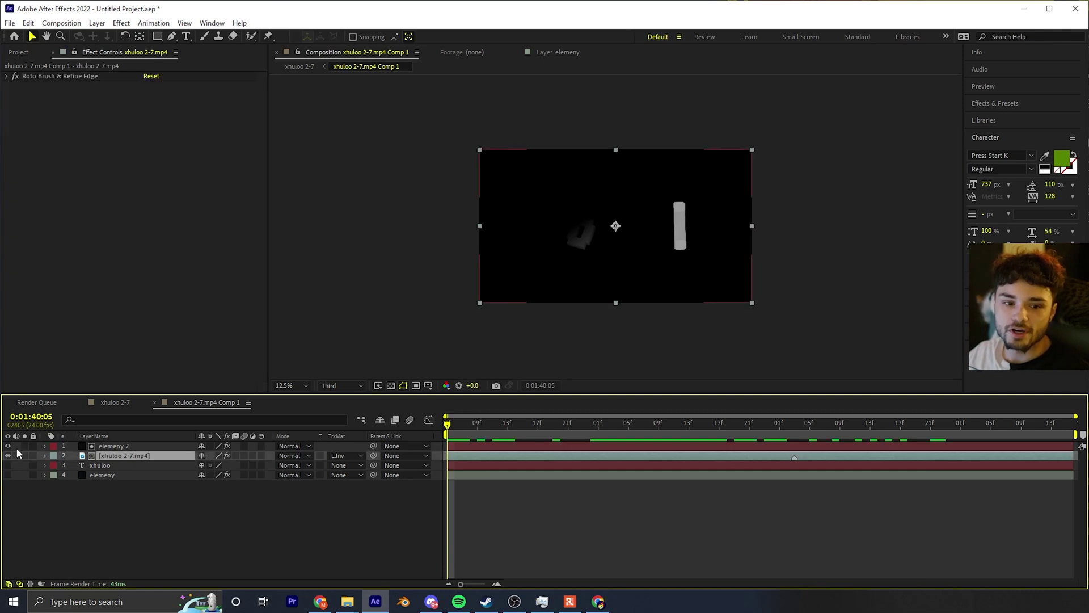
{"action": "left_click", "coordinate": [7, 445]}
{"action": "left_click", "coordinate": [108, 446]}
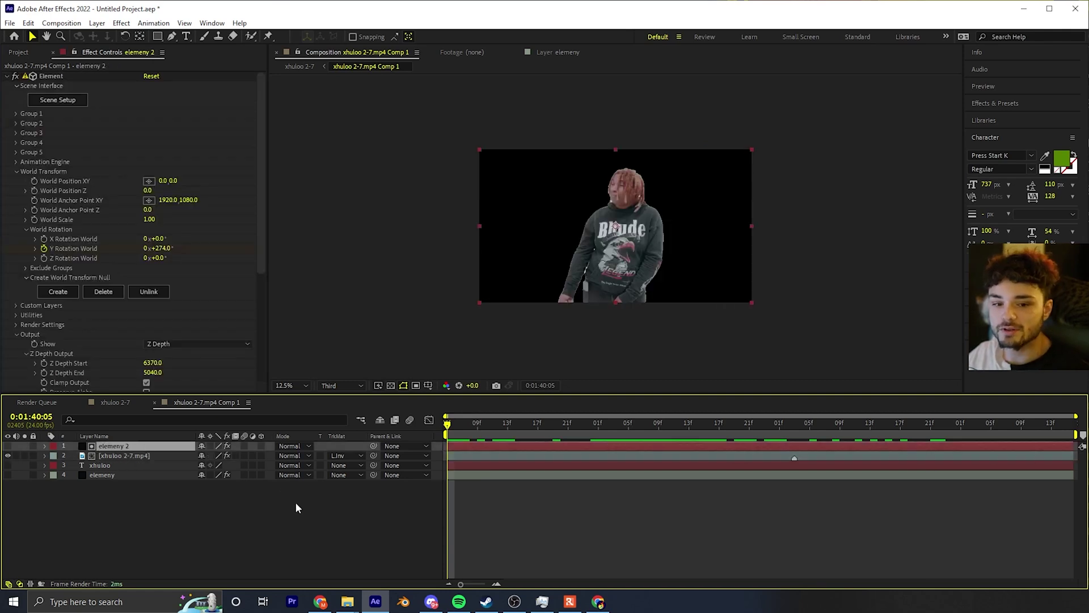
{"action": "left_click_drag", "start_coordinate": [452, 423], "coordinate": [884, 401]}
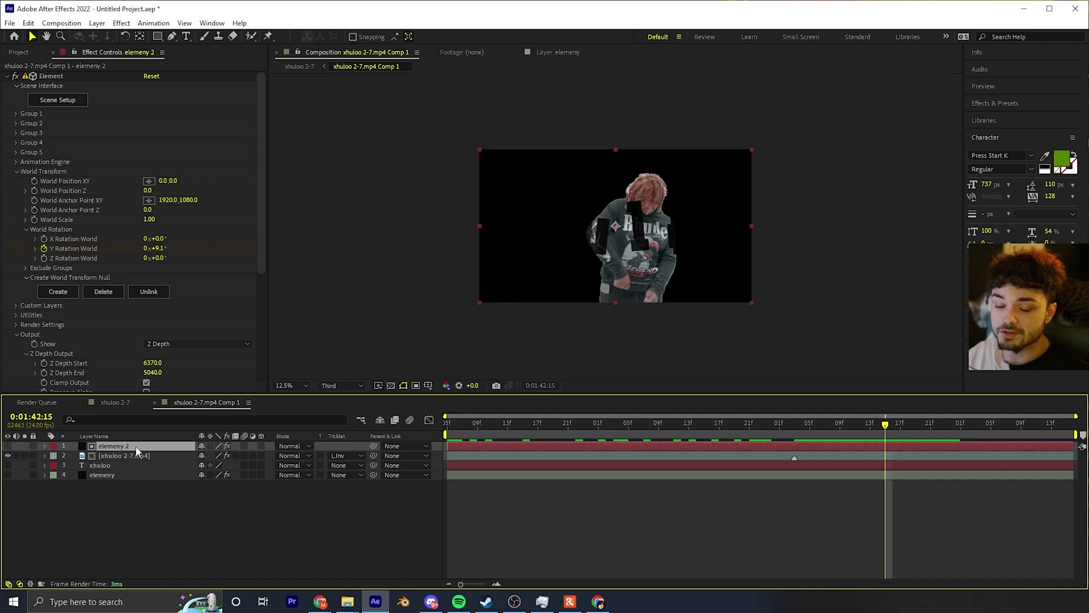
- Duplicate the elemeny 2 layer, make the copy visible, and set its Element output to show Composite
{"action": "key", "text": "ctrl+d"}
{"action": "left_click", "coordinate": [7, 447]}
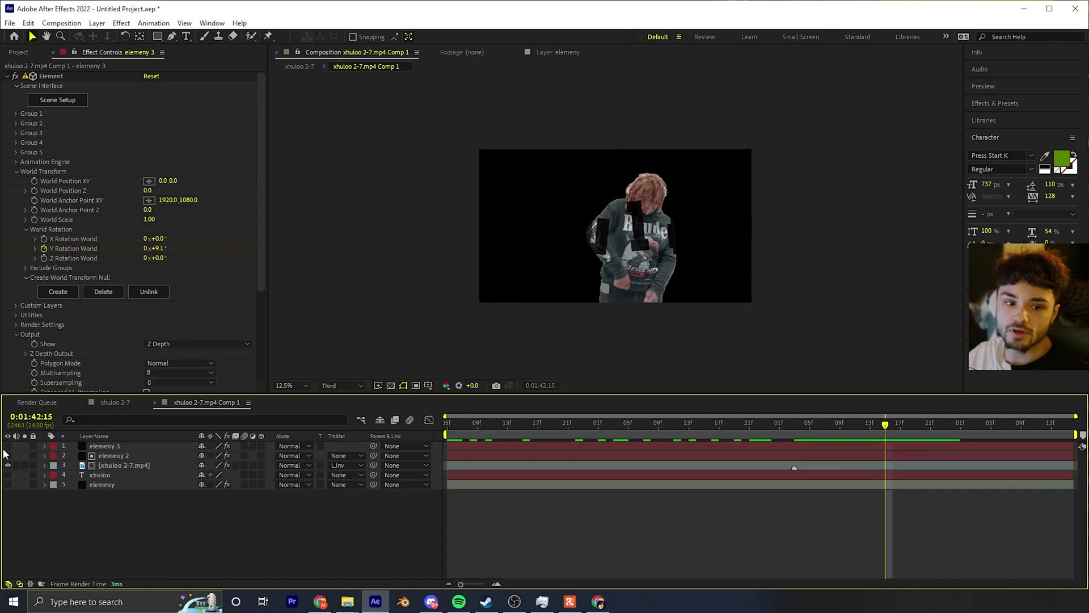
{"action": "left_click", "coordinate": [111, 448]}
{"action": "scroll", "coordinate": [116, 240], "scroll_direction": "down", "scroll_amount": 5}
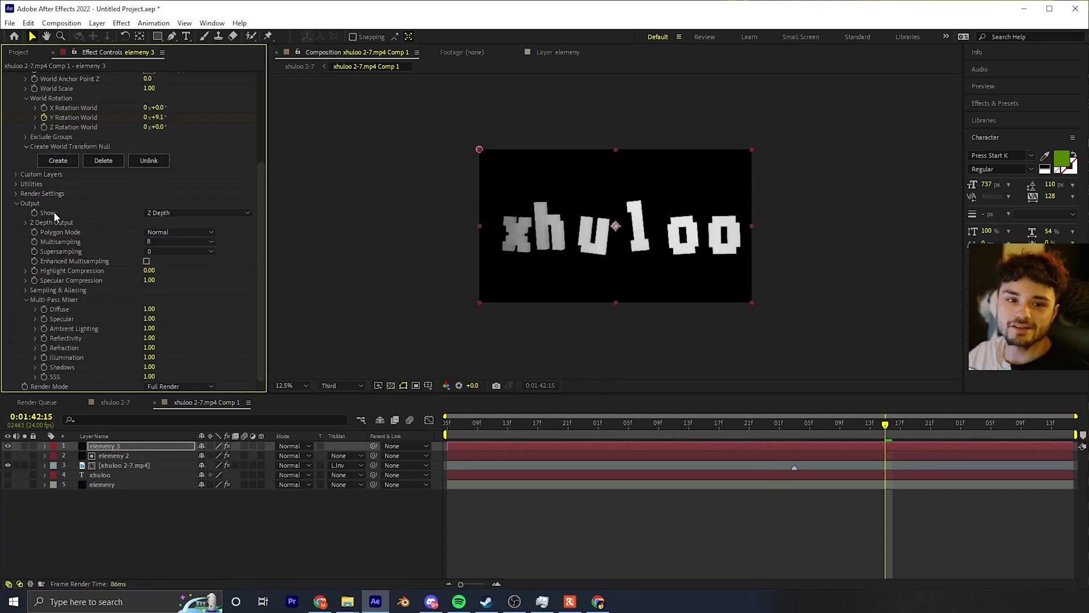
{"action": "left_click", "coordinate": [205, 213]}
{"action": "left_click", "coordinate": [182, 223]}
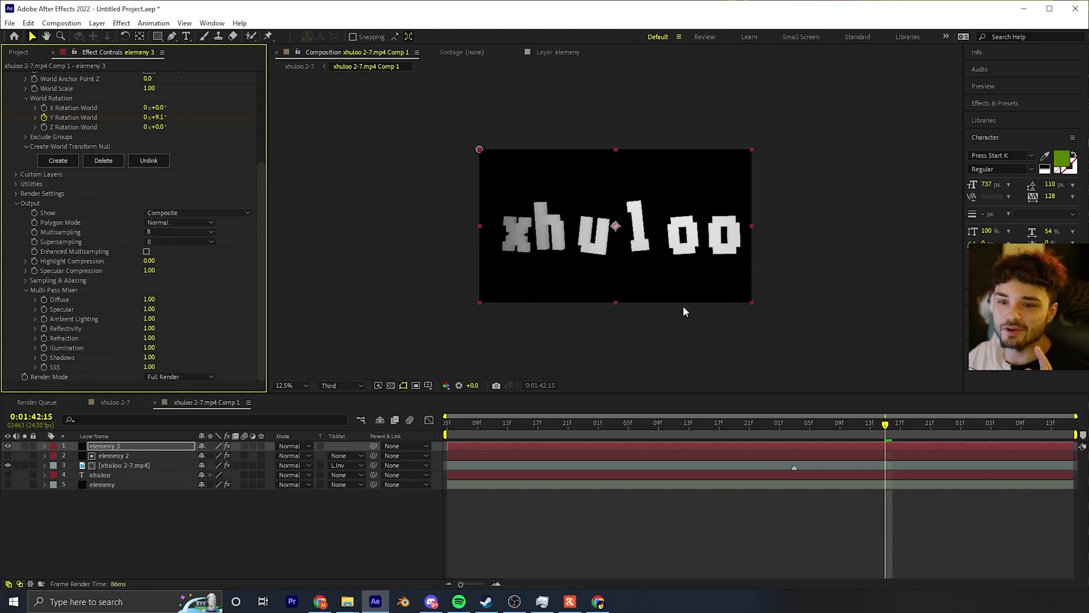
- Place the elemeny 3 layer directly below the xhuloo 2-7.mp4 footage and preview the letters rotating around the performer
{"action": "left_click", "coordinate": [124, 448]}
{"action": "left_click_drag", "start_coordinate": [125, 449], "coordinate": [130, 475]}
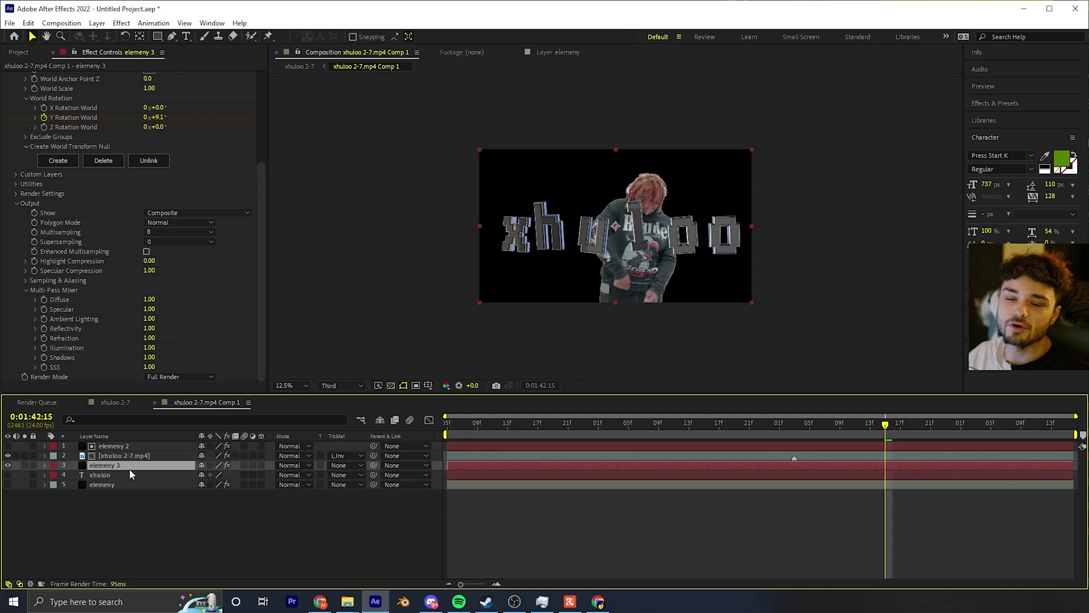
{"action": "key", "text": "space"}
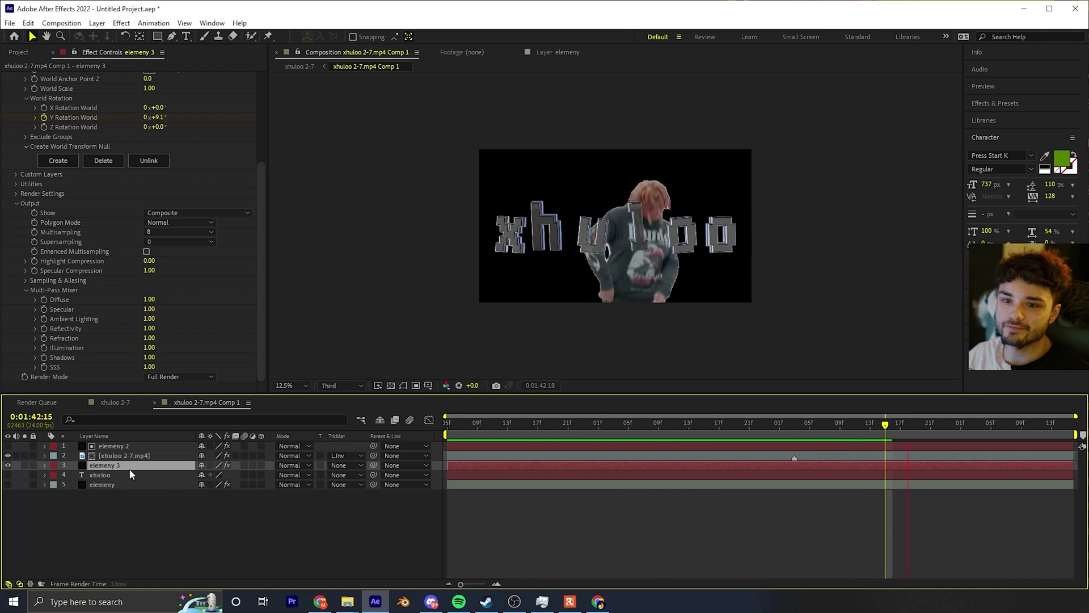
{"action": "key", "text": "space"}
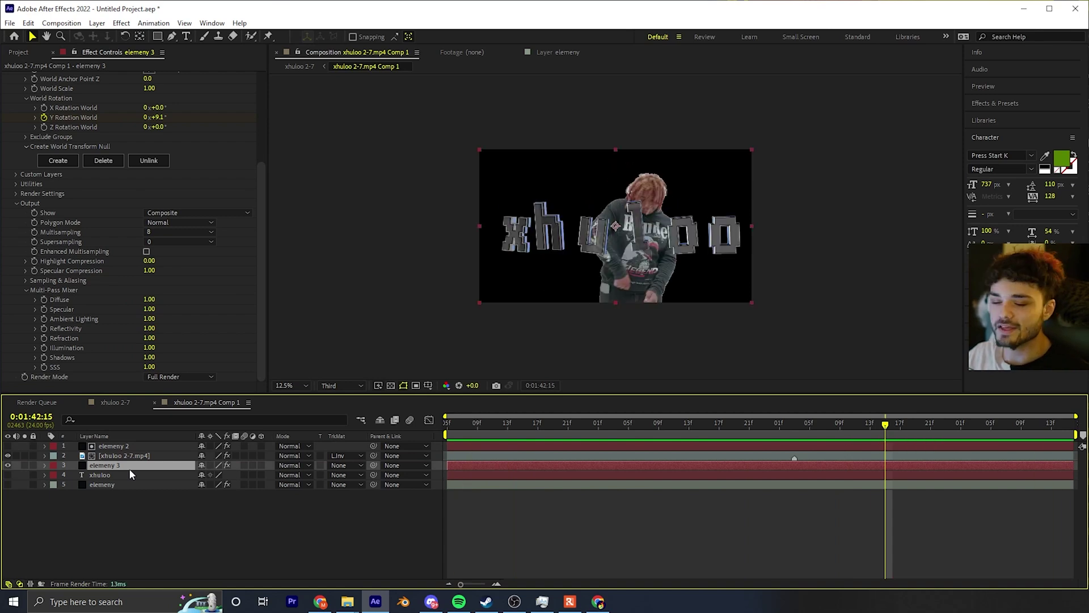
{"action": "key", "text": "space"}
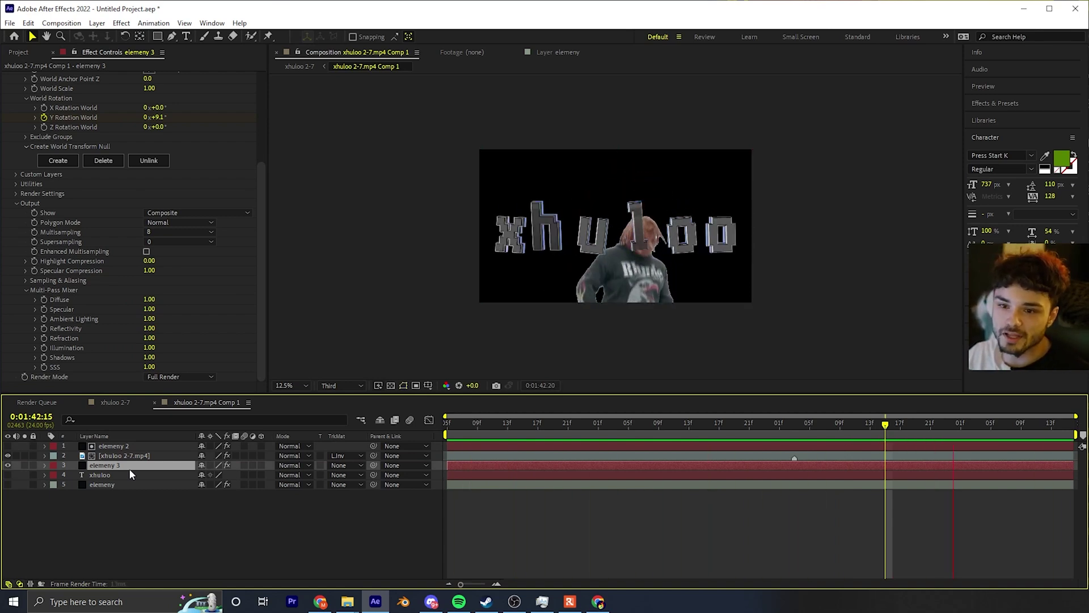
{"action": "key", "text": "space"}
{"action": "left_click", "coordinate": [795, 423]}
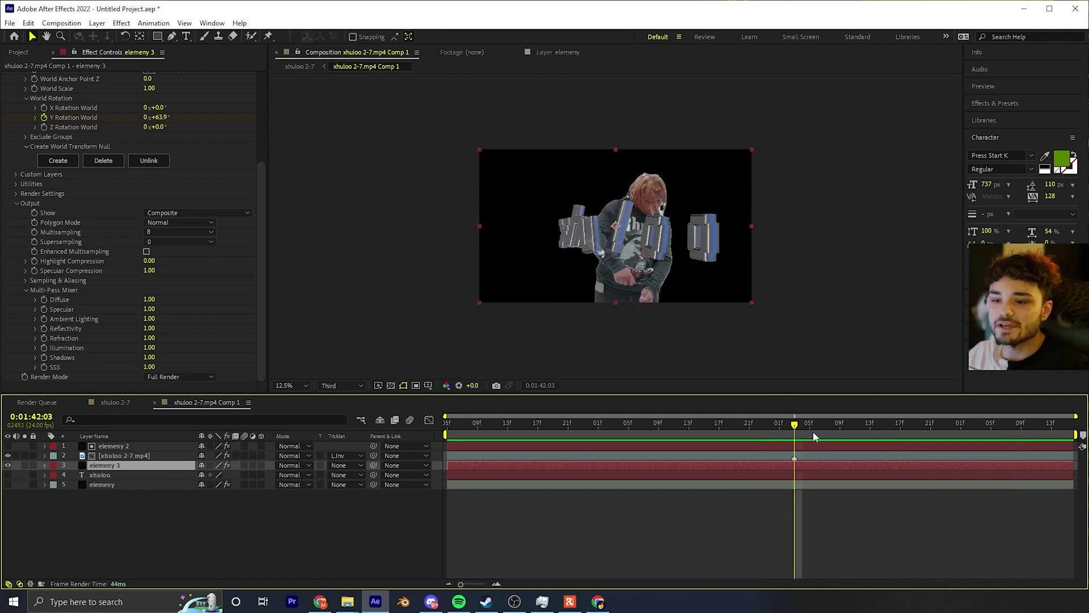
{"action": "left_click_drag", "start_coordinate": [812, 435], "coordinate": [908, 435]}
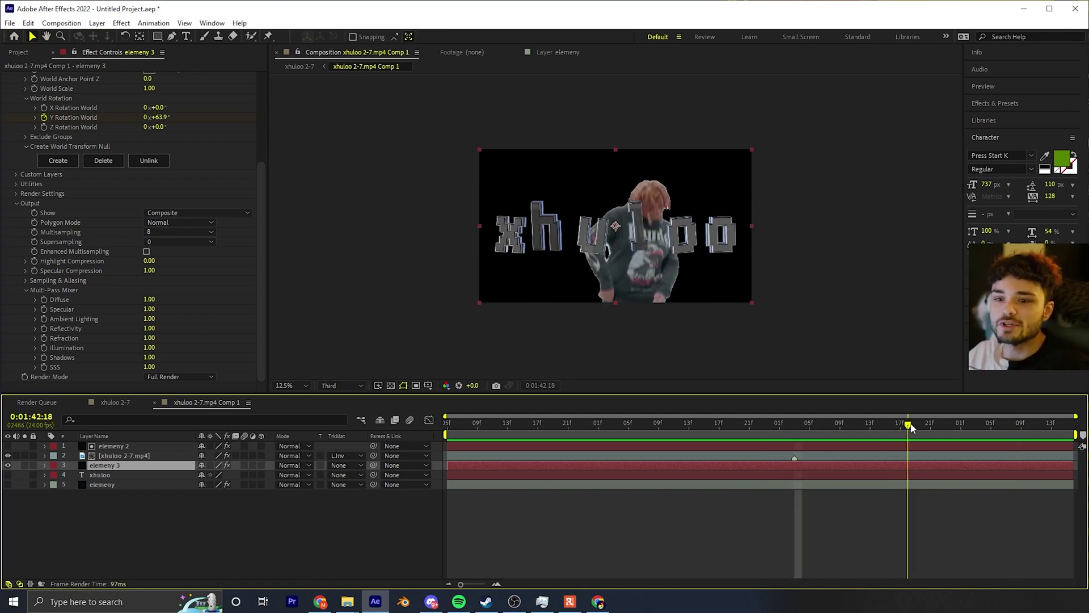
- Show the elemeny 2 matte layer at 0:01:42:18 and set its Z Depth Start to 8890
{"action": "left_click", "coordinate": [8, 446]}
{"action": "scroll", "coordinate": [642, 237], "scroll_direction": "up", "scroll_amount": 1}
{"action": "scroll", "coordinate": [642, 237], "scroll_direction": "down", "scroll_amount": 1}
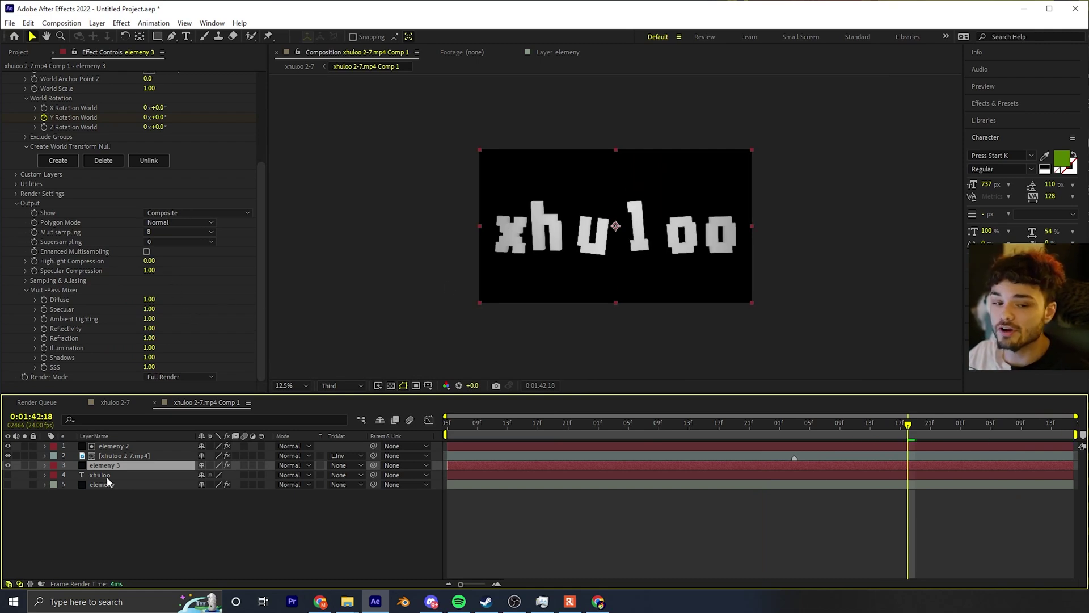
{"action": "left_click", "coordinate": [111, 446]}
{"action": "scroll", "coordinate": [149, 281], "scroll_direction": "down", "scroll_amount": 4}
{"action": "left_click_drag", "start_coordinate": [153, 259], "coordinate": [295, 257]}
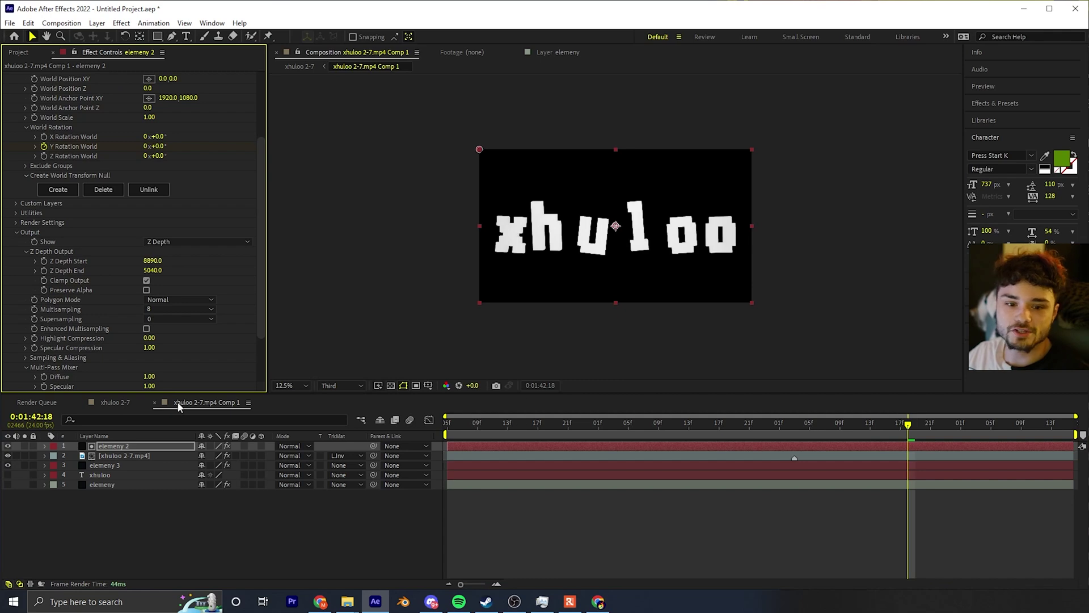
- Hide the elemeny 2 matte again and inspect how the letters overlap the performer between 0:01:42:17 and 0:01:41:06
{"action": "left_click", "coordinate": [7, 445]}
{"action": "left_click", "coordinate": [834, 424]}
{"action": "left_click_drag", "start_coordinate": [844, 427], "coordinate": [903, 427]}
{"action": "scroll", "coordinate": [661, 245], "scroll_direction": "up", "scroll_amount": 2}
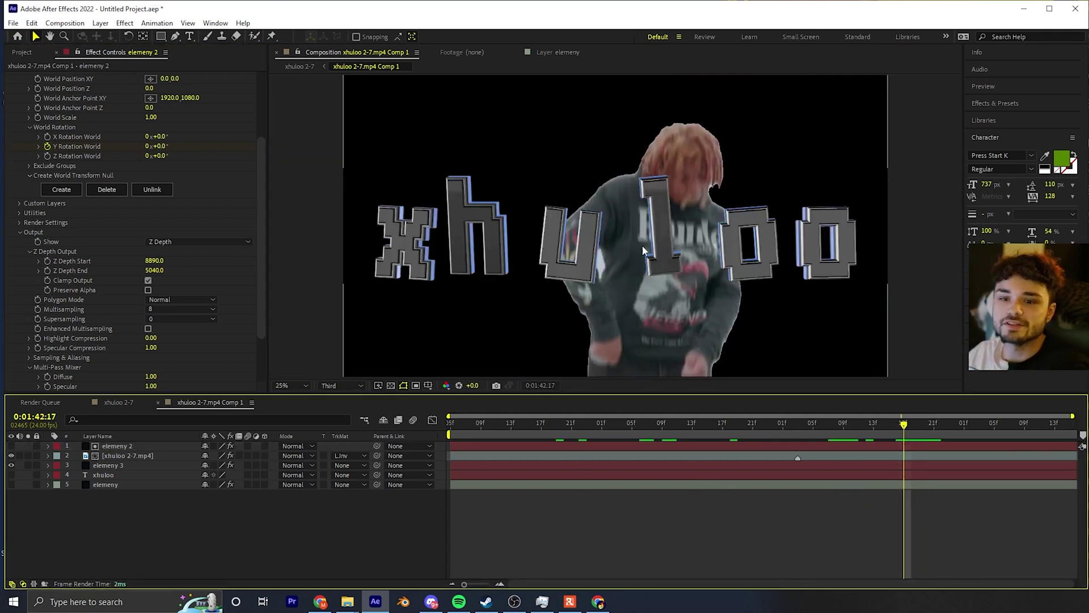
{"action": "left_click_drag", "start_coordinate": [756, 421], "coordinate": [640, 433]}
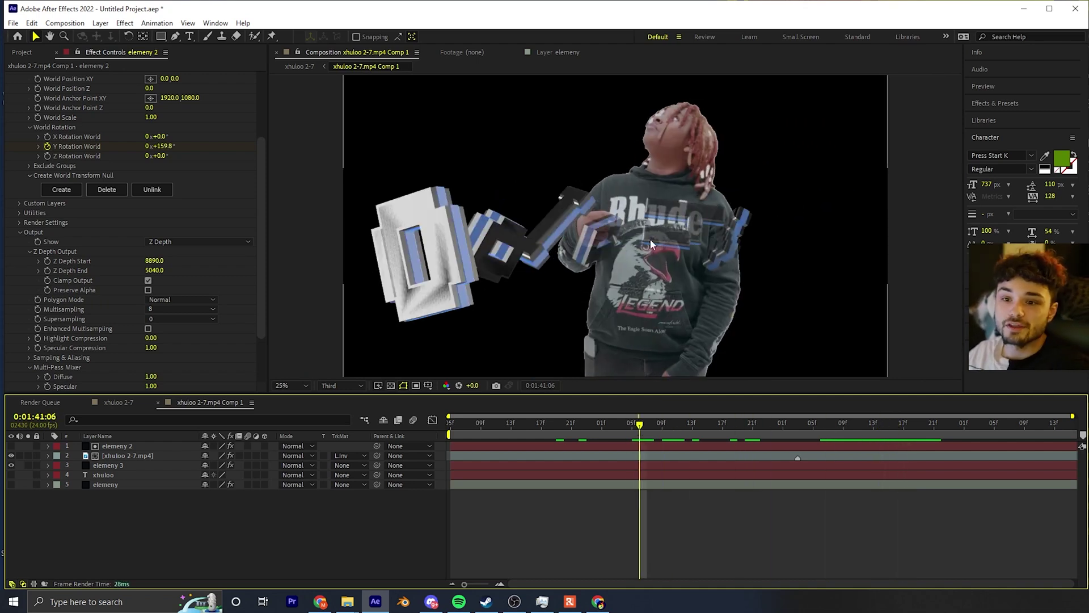
- Set elemeny 2's Z Depth End to 2420 and Z Depth Start to 7710, and review the matte along the timeline
{"action": "left_click", "coordinate": [113, 446]}
{"action": "left_click_drag", "start_coordinate": [154, 270], "coordinate": [118, 275]}
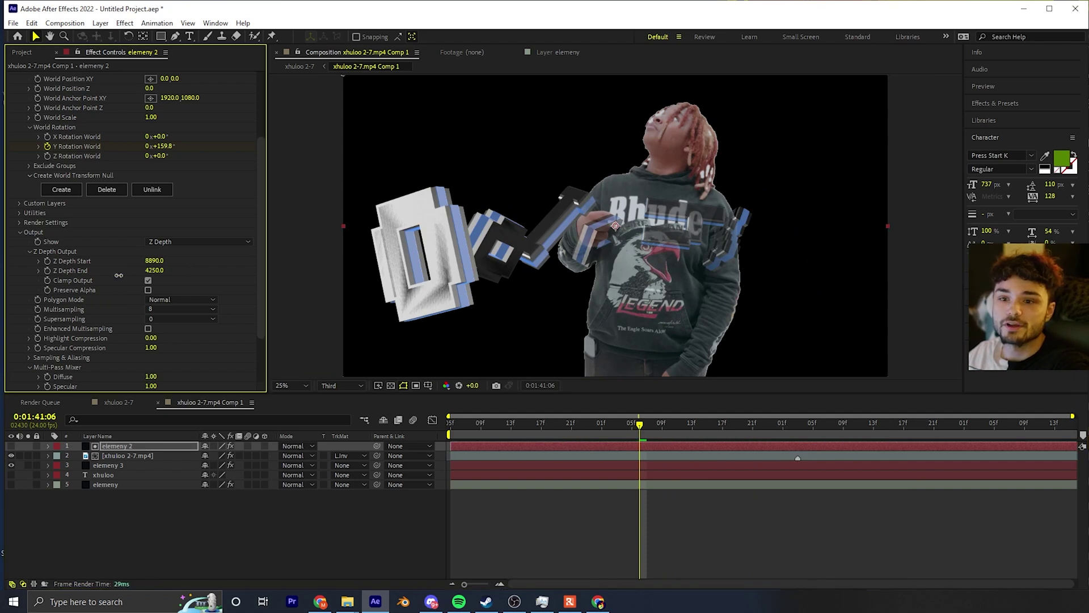
{"action": "left_click_drag", "start_coordinate": [159, 260], "coordinate": [41, 259]}
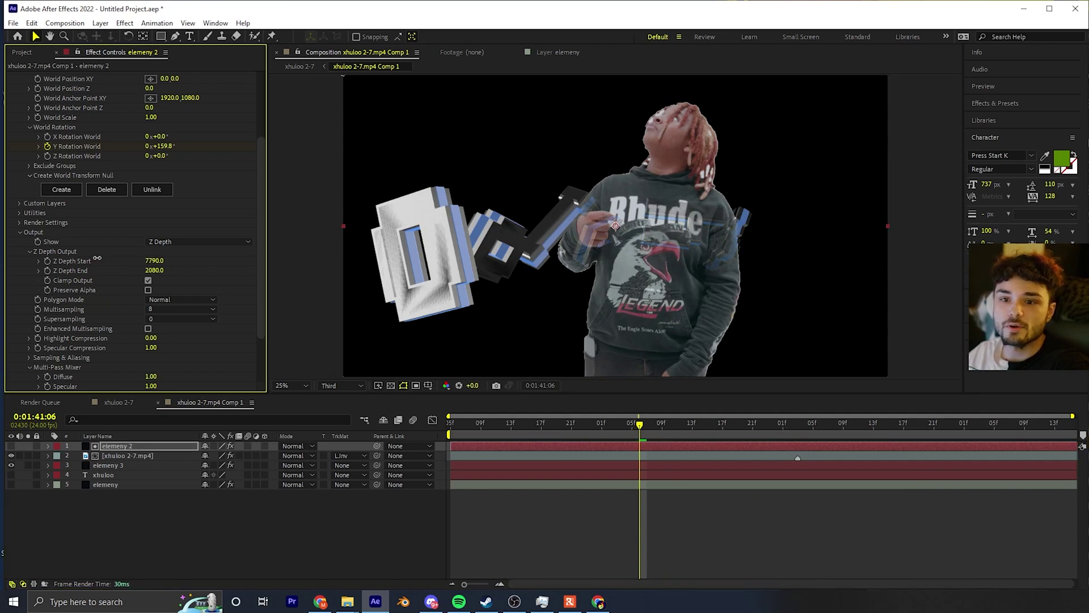
{"action": "left_click_drag", "start_coordinate": [572, 423], "coordinate": [738, 417]}
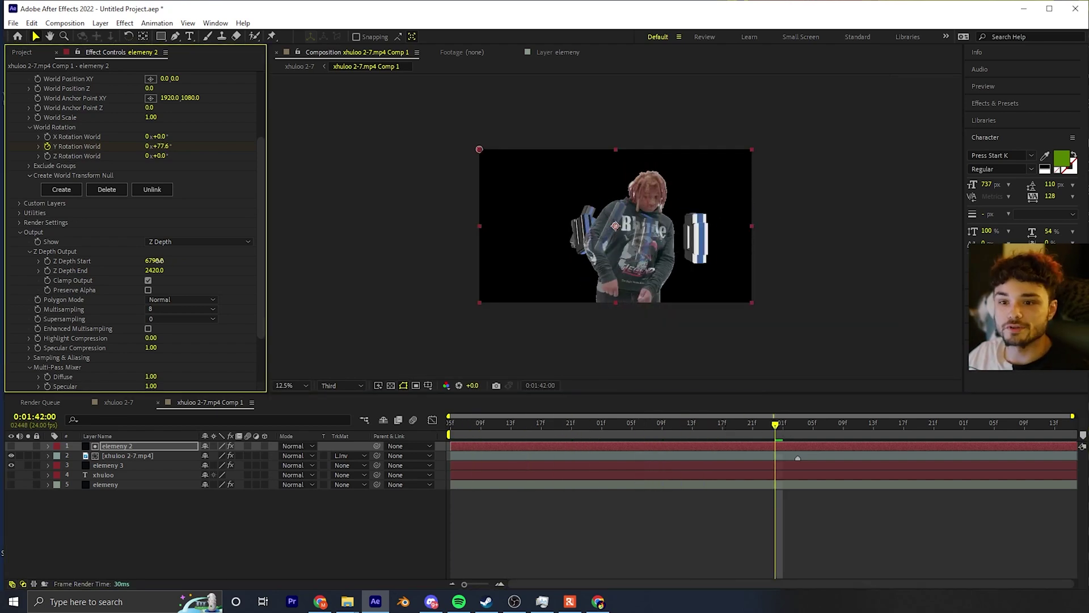
{"action": "key", "text": "space"}
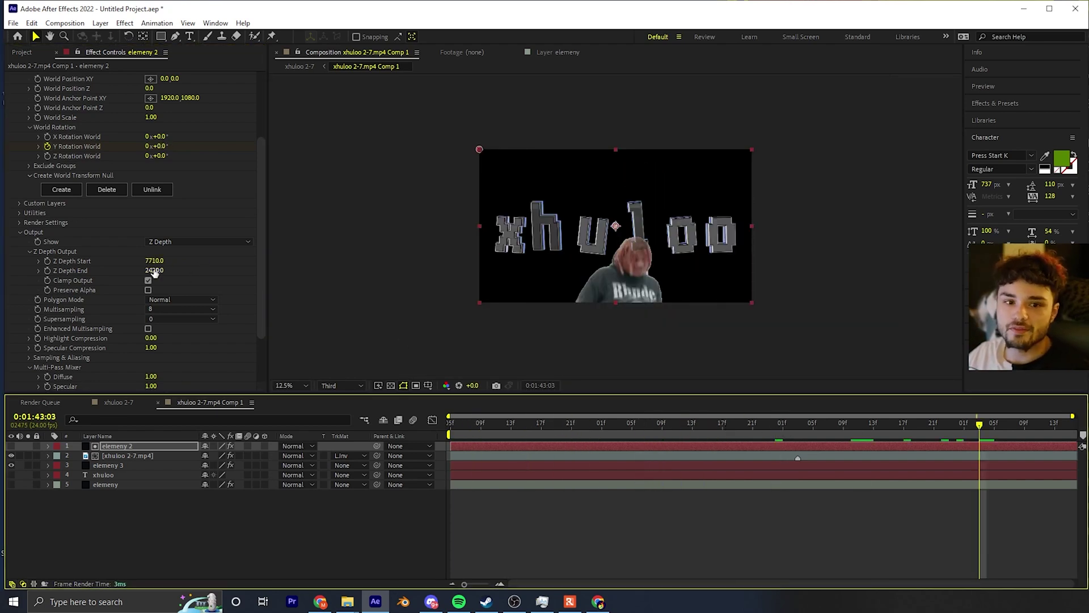